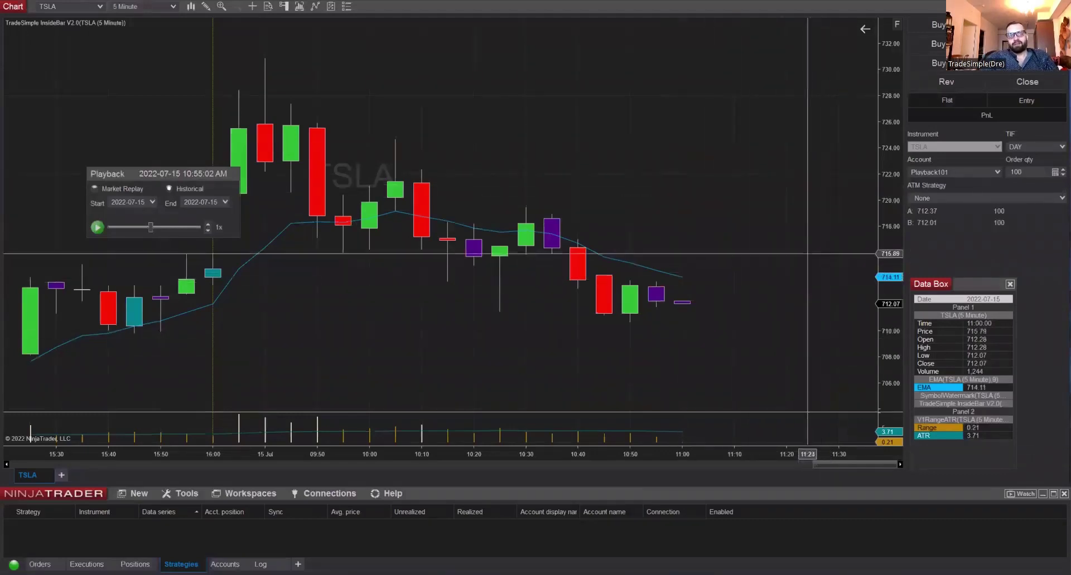
- Add one instance of the Price Action Order Entry V 4.0 strategy to the TSLA 5-minute chart and enable it
right_click(745, 183)
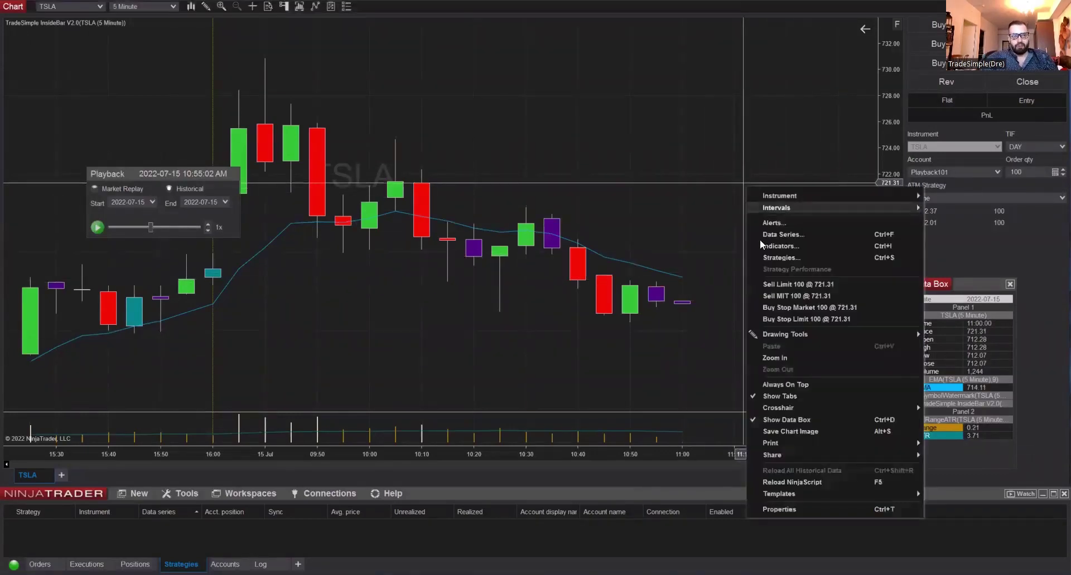
click(785, 260)
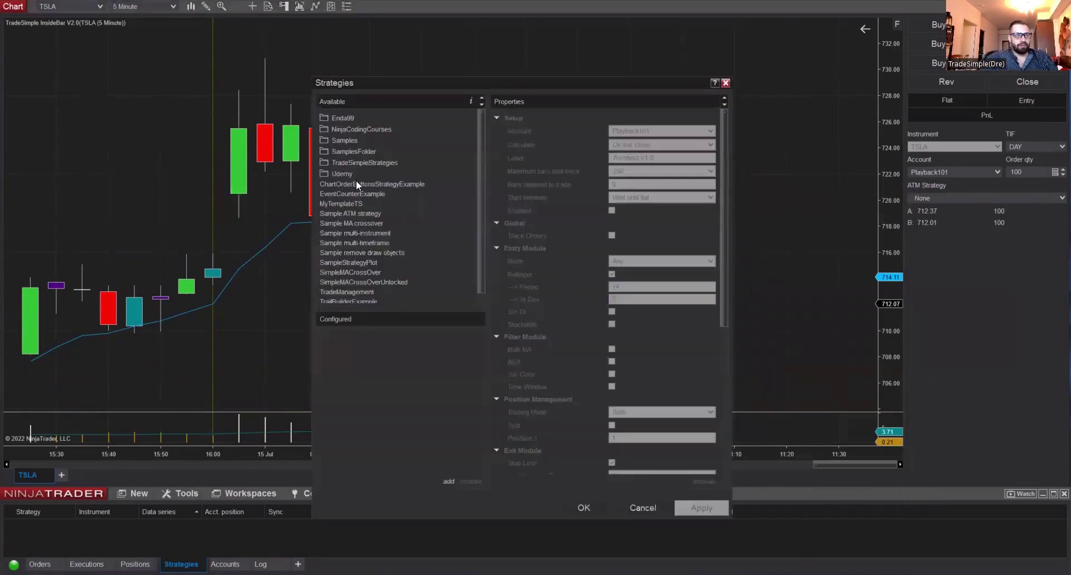
double_click(349, 162)
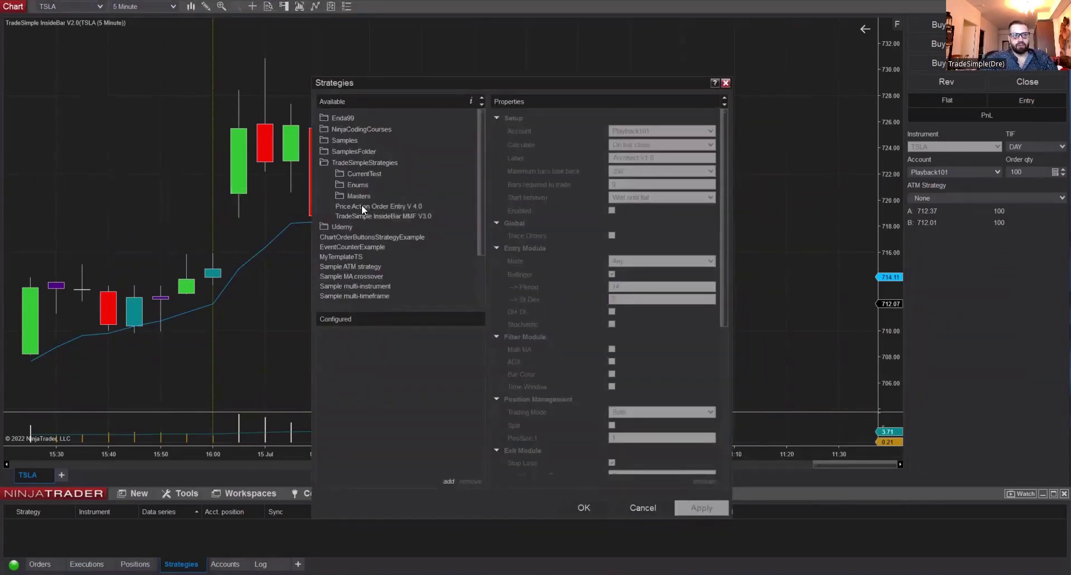
double_click(412, 208)
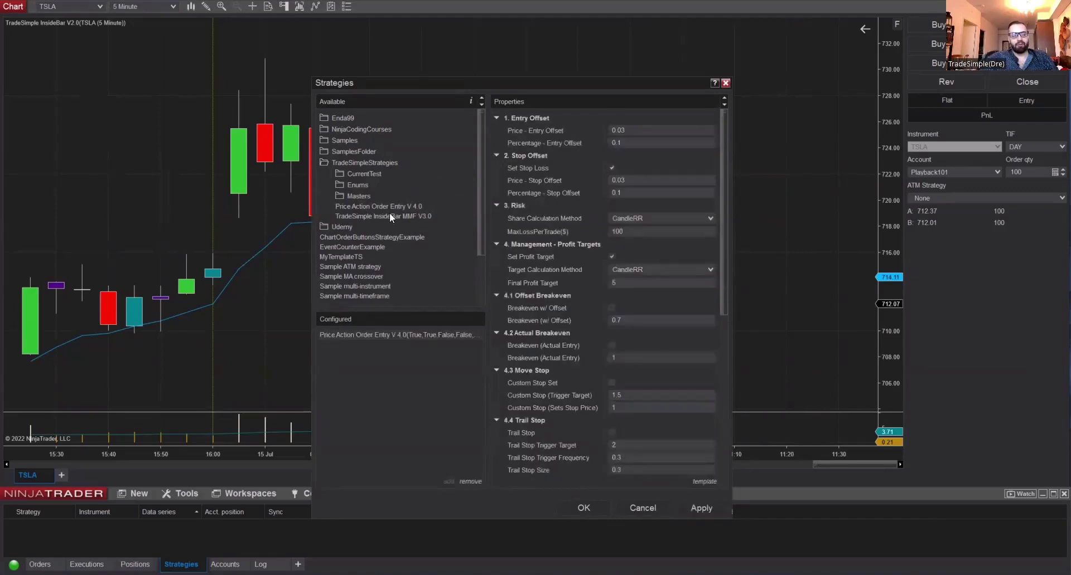
double_click(417, 204)
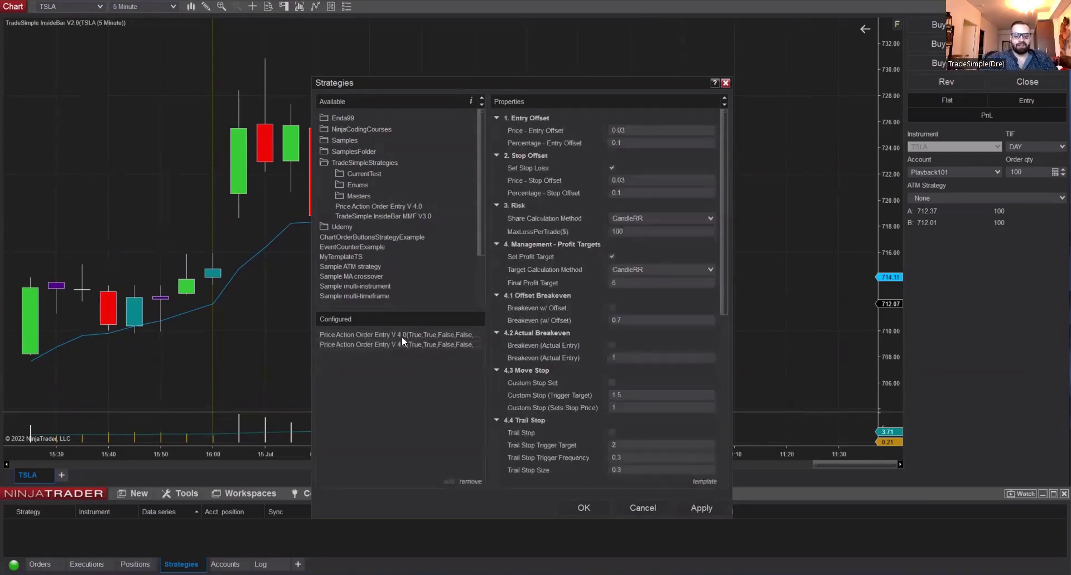
key(Delete)
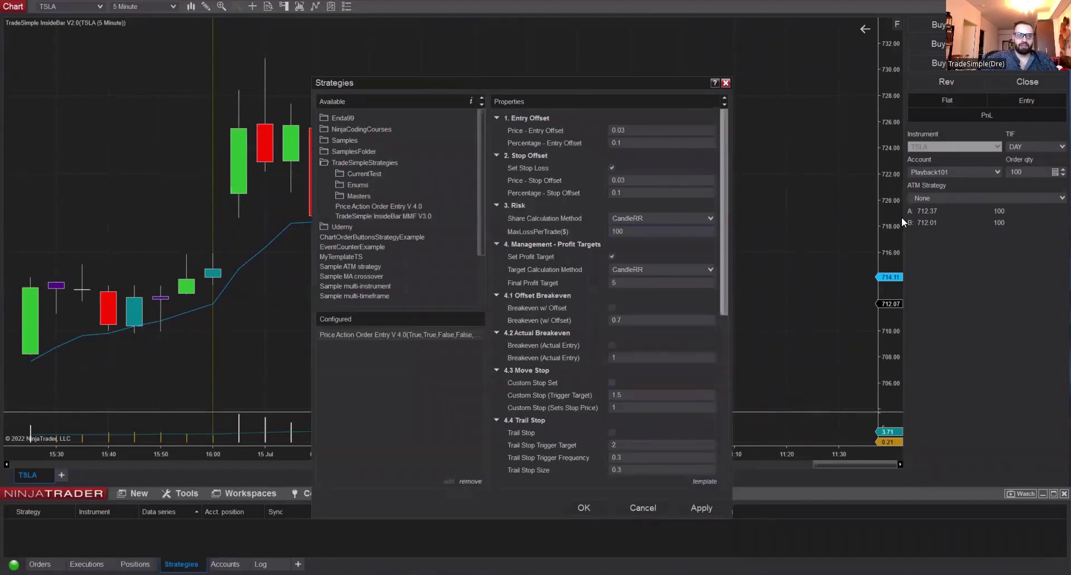
click(695, 511)
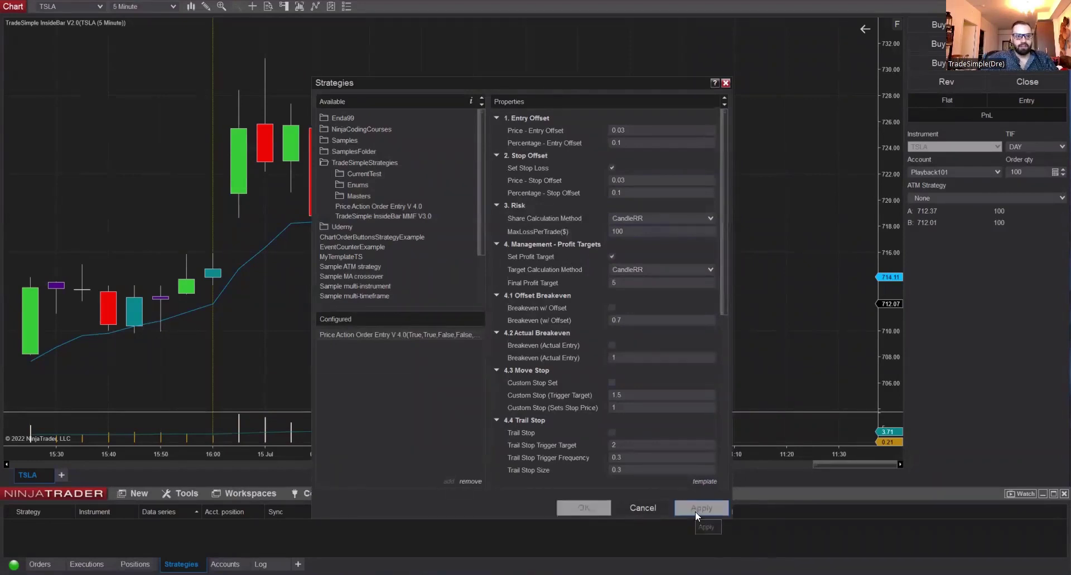
click(584, 504)
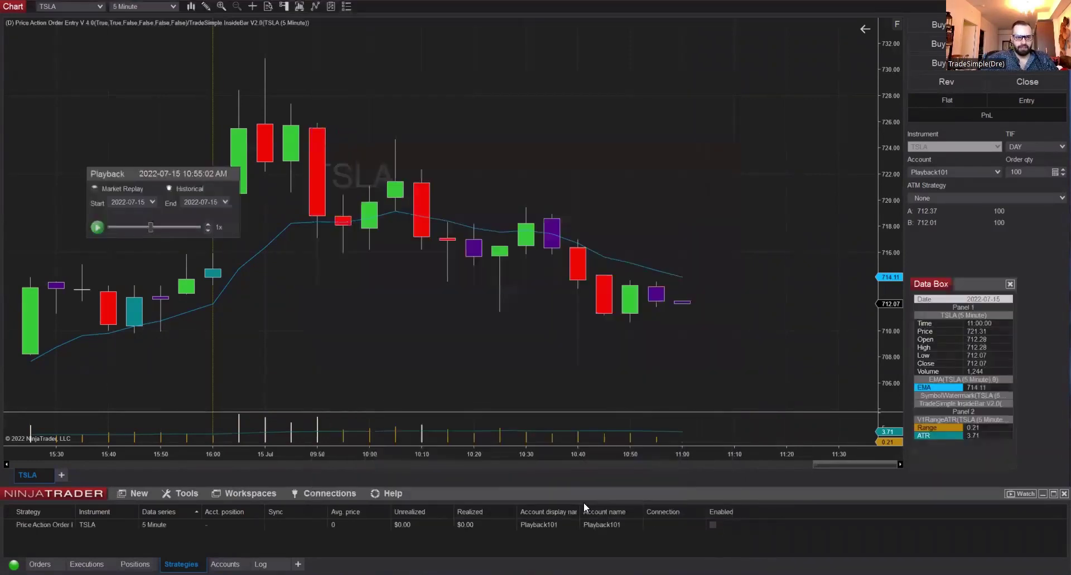
click(712, 525)
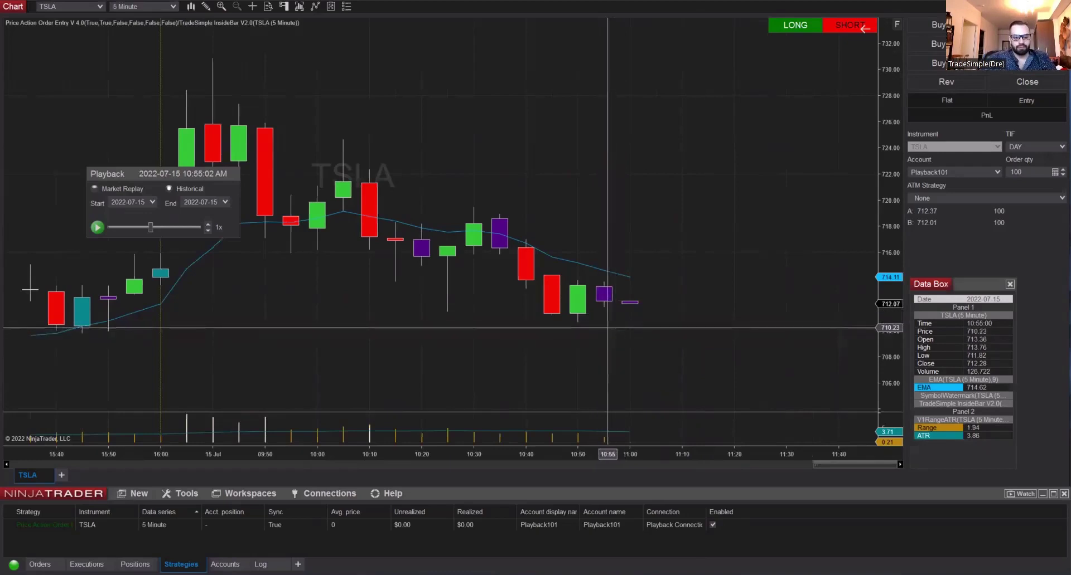
- Start the playback and arm the long and short entries, marking the 10:55 candle and the long control with up arrows
click(605, 337)
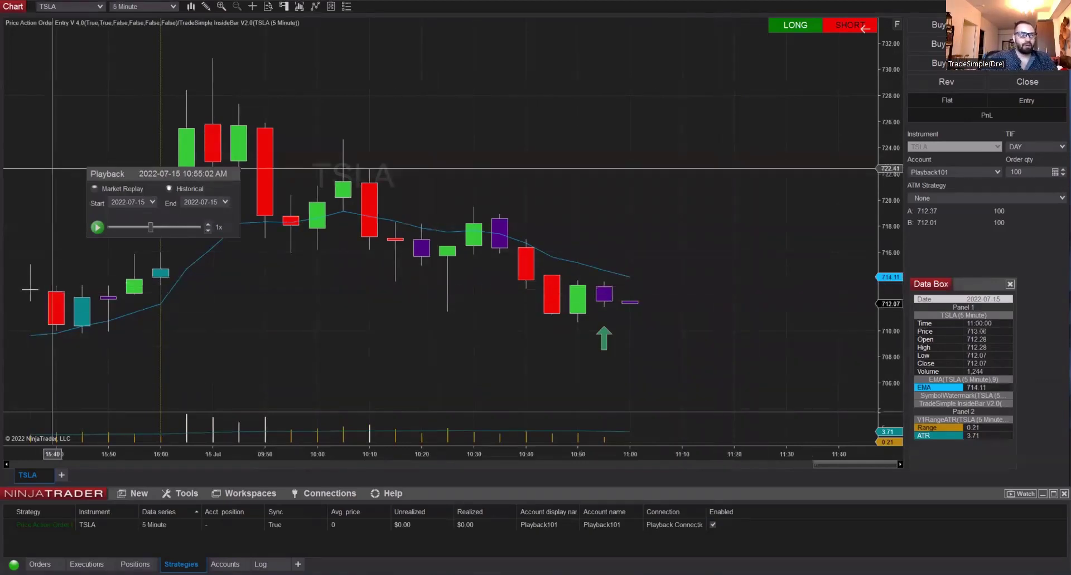
click(97, 228)
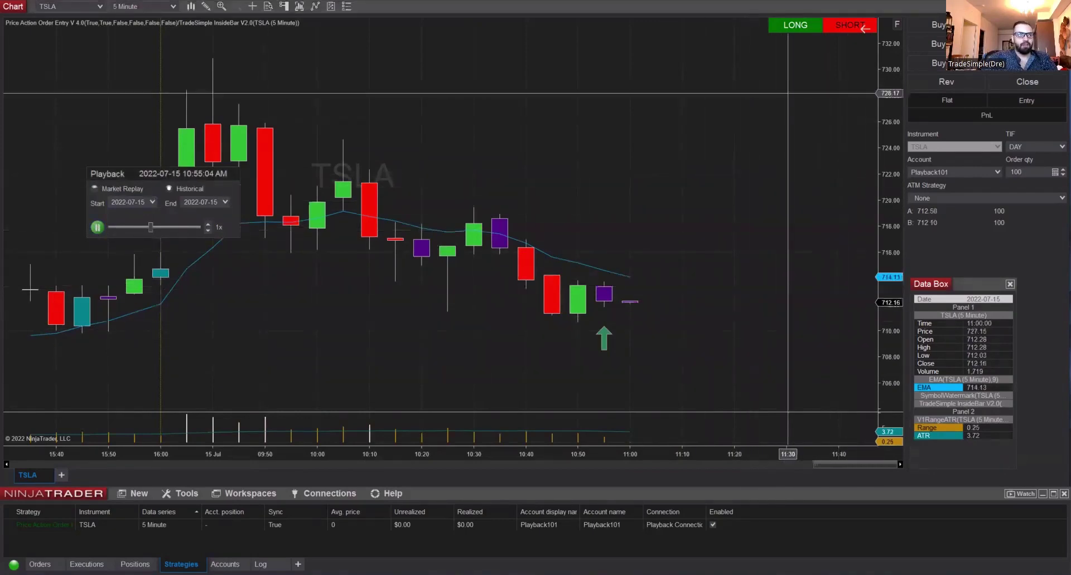
click(801, 28)
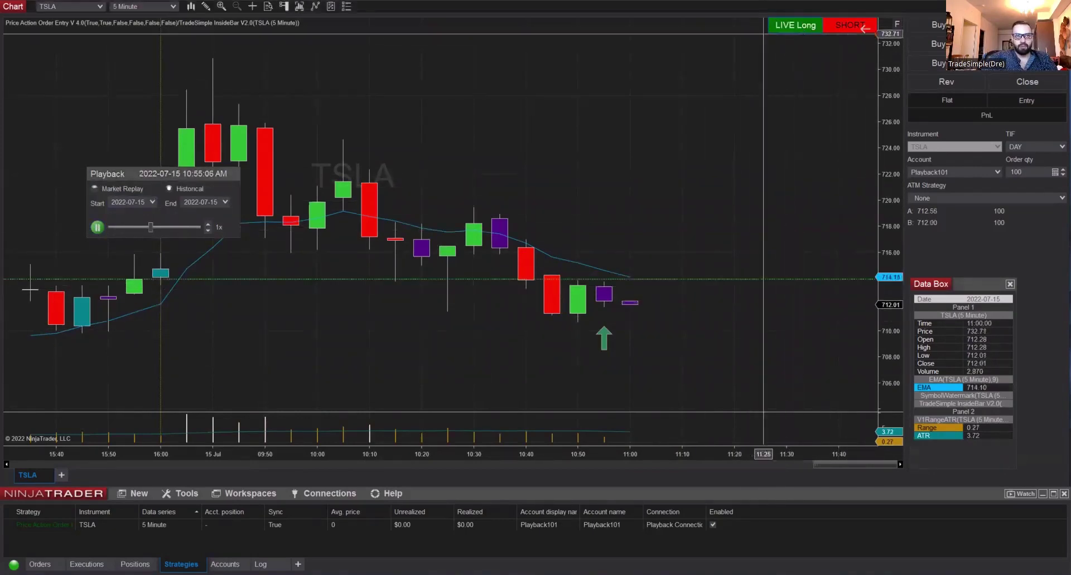
click(799, 61)
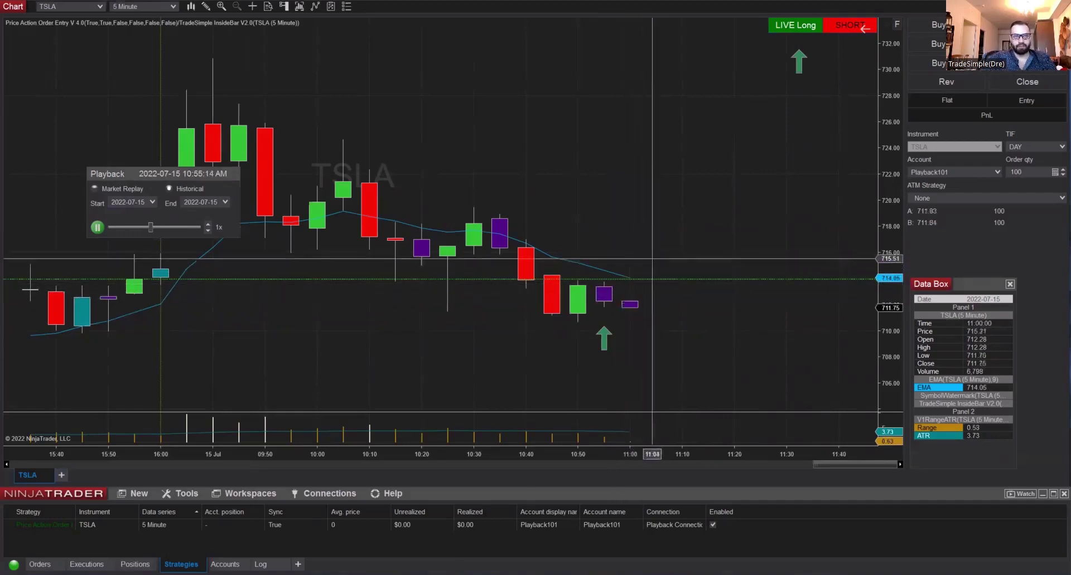
click(841, 26)
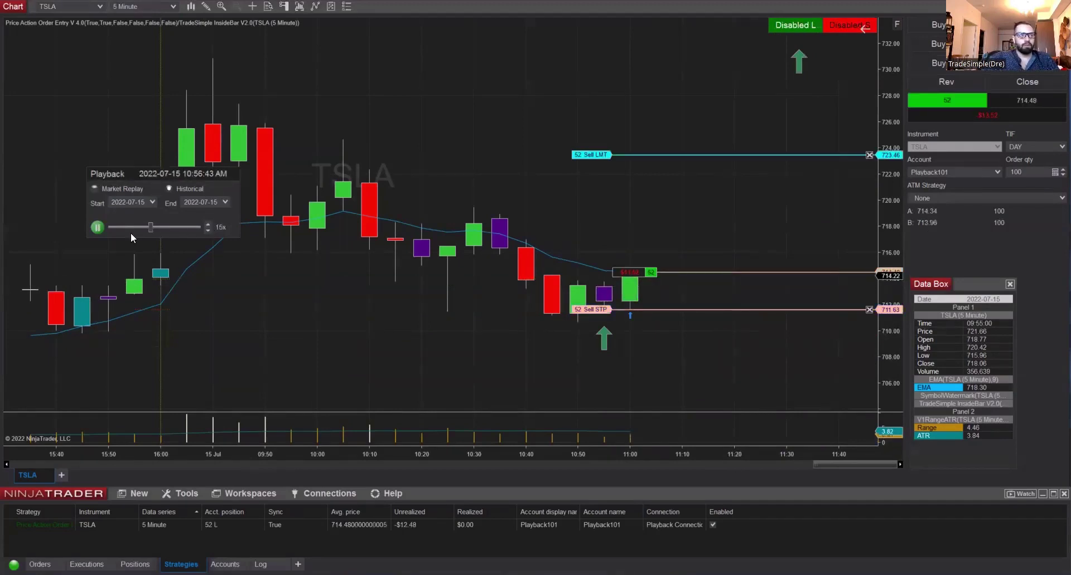
- Slow the playback to 1x and reposition the open trade's profit target to 728.48 and its stop order to 710.02
scroll(207, 232, down, 5)
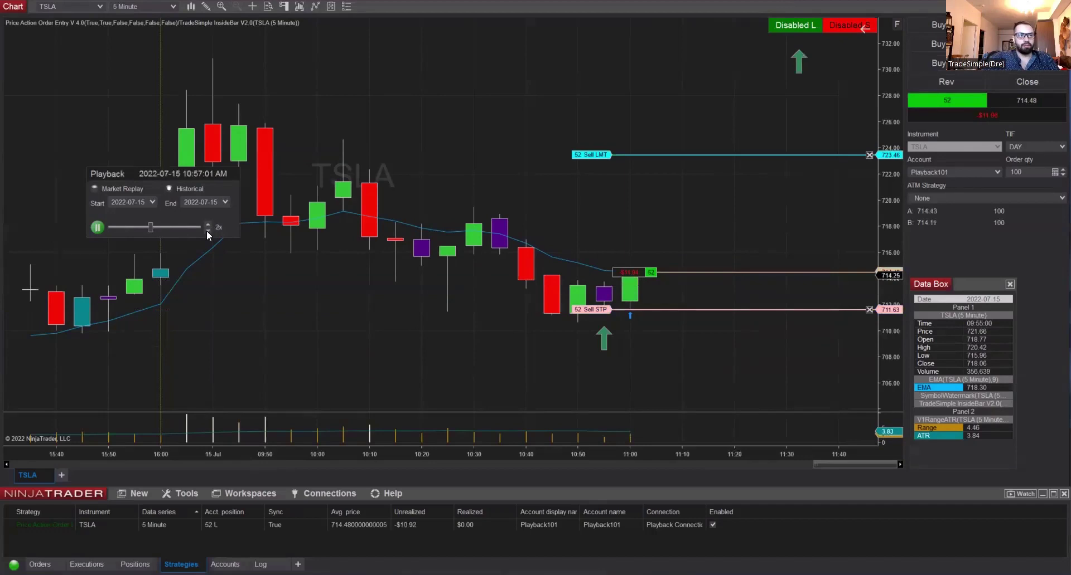
scroll(635, 368, left, 5)
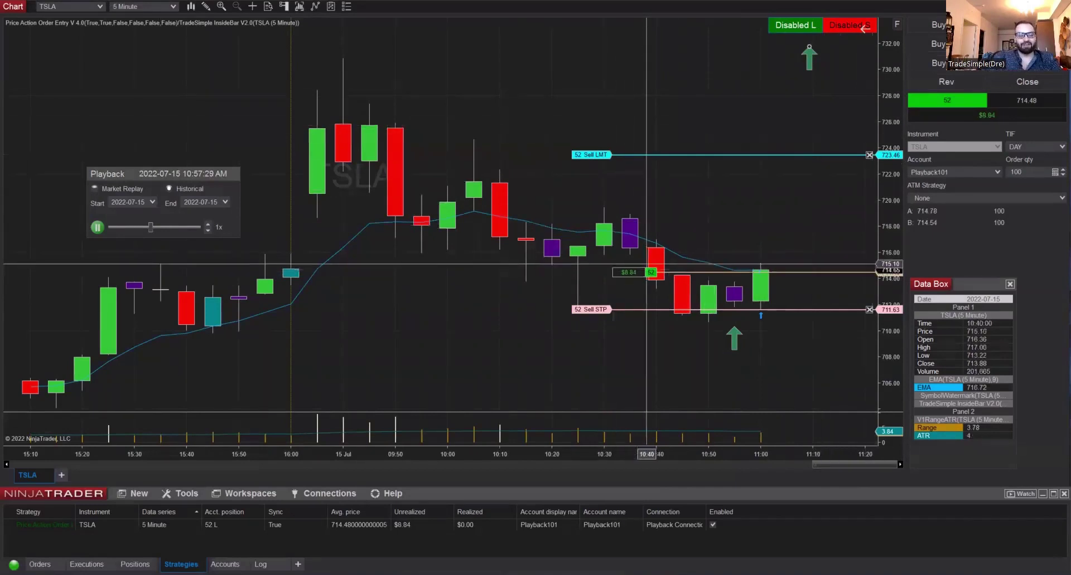
drag(590, 333, 594, 346)
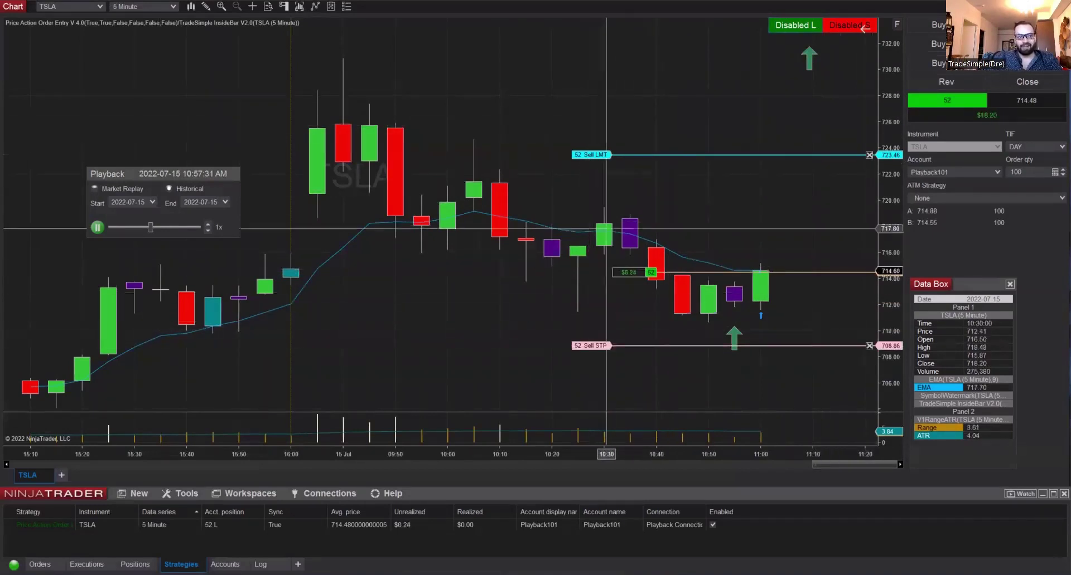
drag(597, 155, 608, 48)
drag(588, 345, 592, 373)
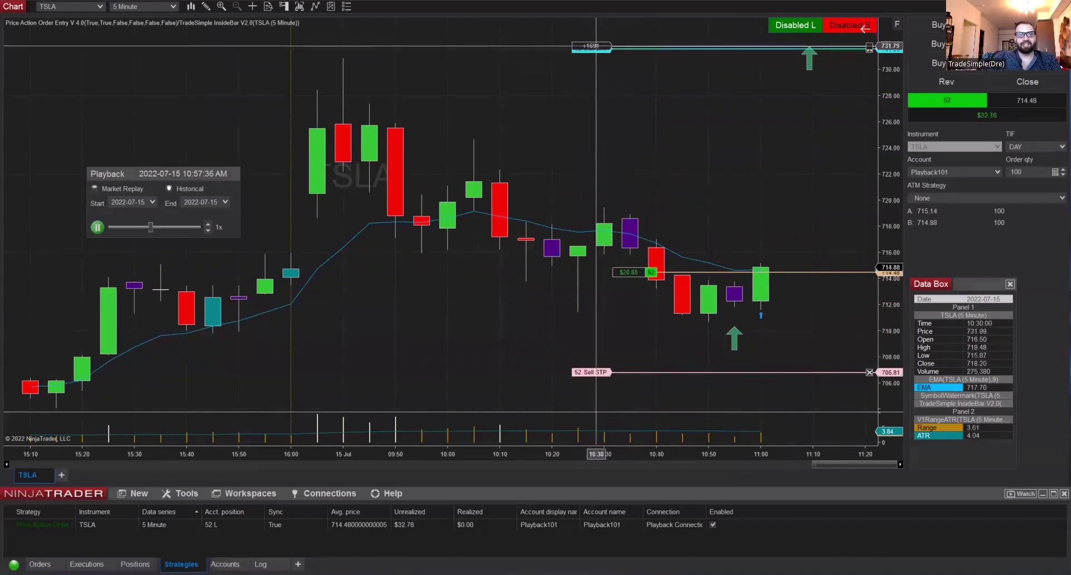
drag(598, 49, 599, 147)
drag(600, 90, 599, 89)
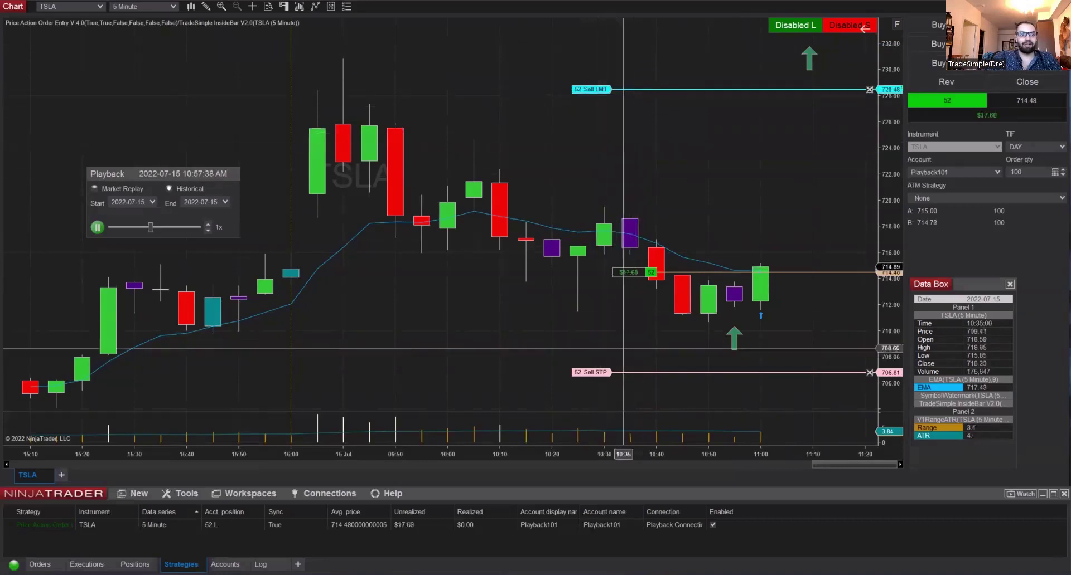
drag(592, 372, 590, 331)
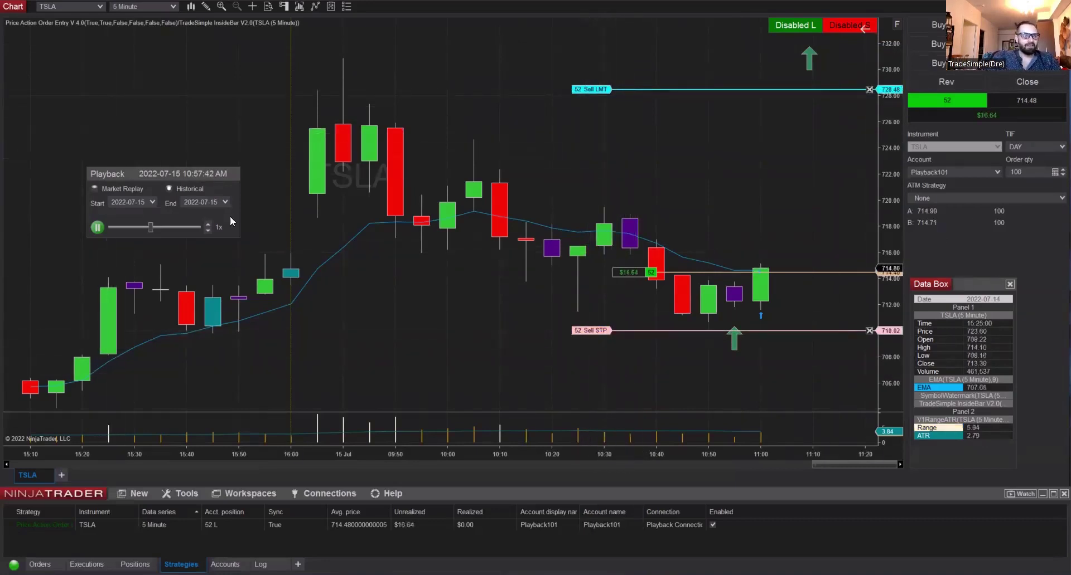
- Speed the playback up to 6x and lower the open trade's profit target to just above the entry price
click(207, 226)
click(208, 226)
click(207, 227)
click(207, 227)
click(207, 226)
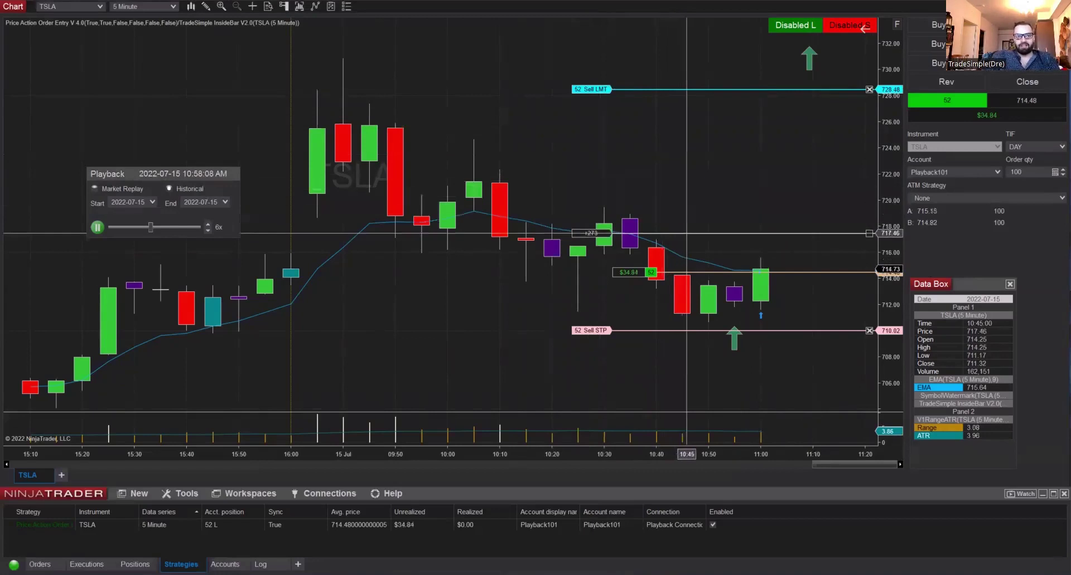
drag(638, 90, 639, 233)
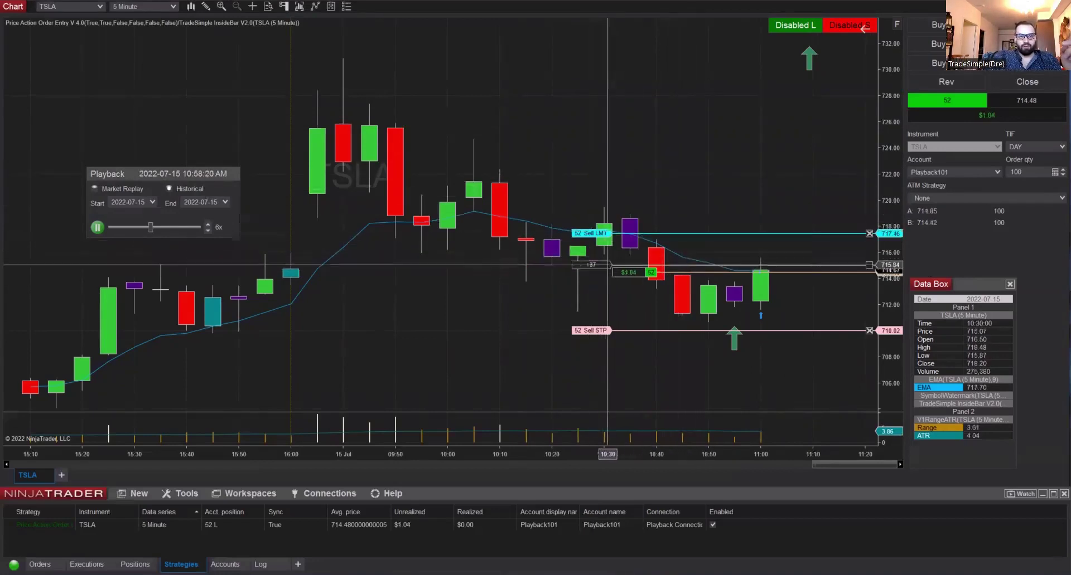
drag(607, 267, 607, 268)
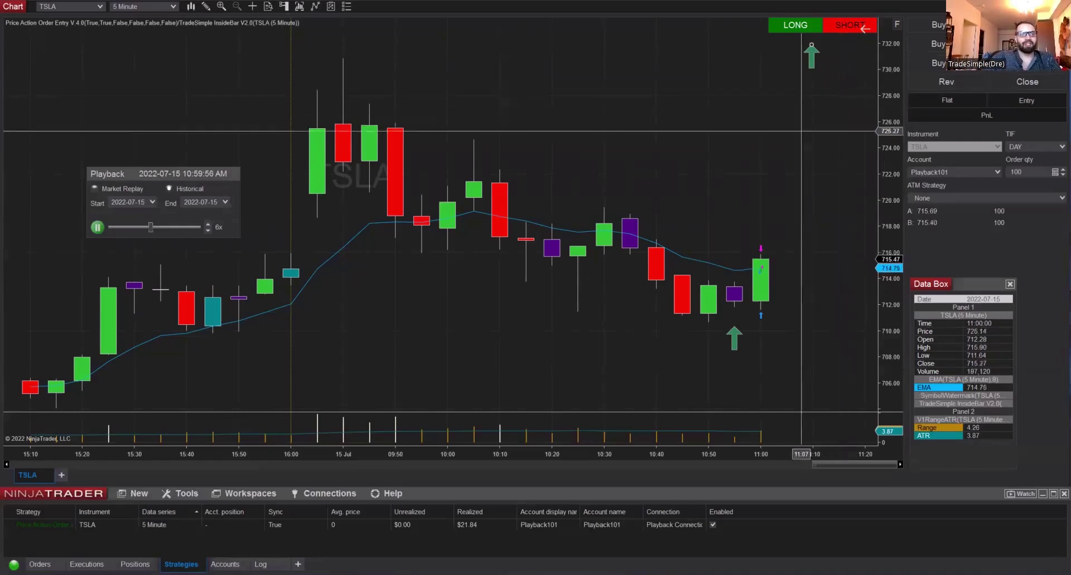
- Arm live long and short entries off the 11:00 candle and pause the playback
click(789, 29)
click(849, 26)
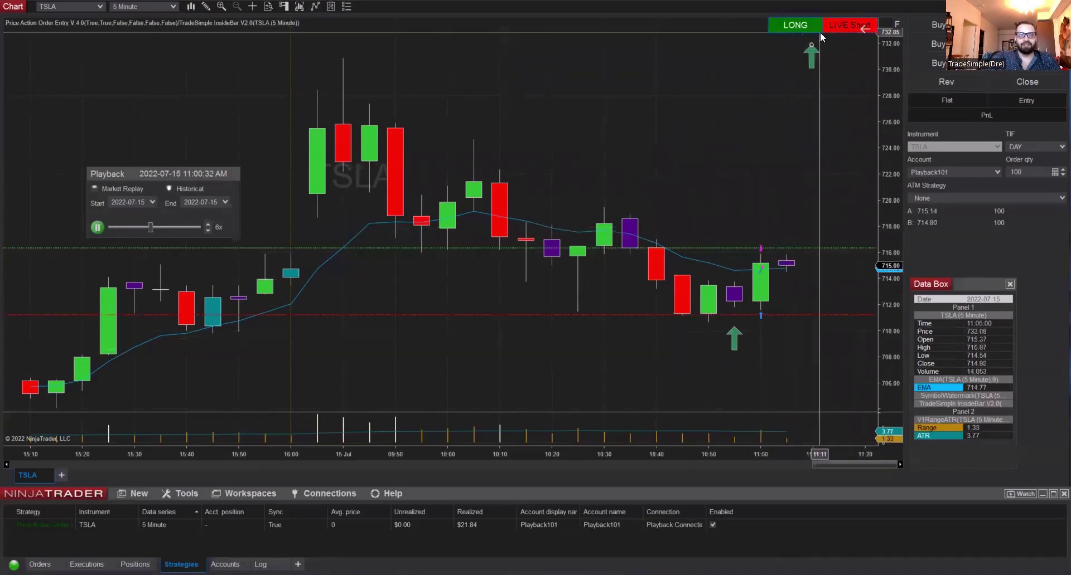
click(98, 228)
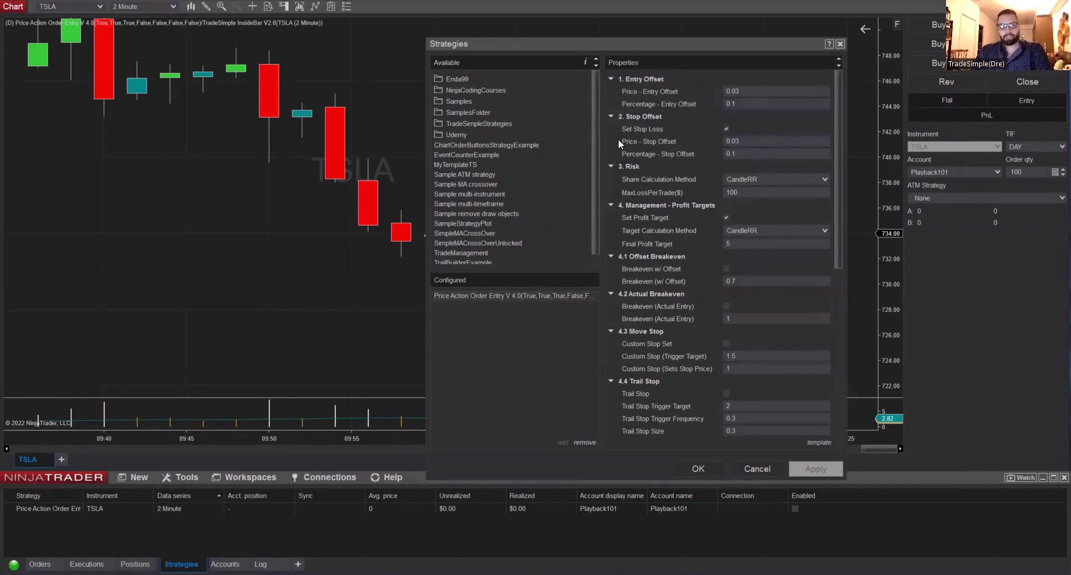
- Set the strategy's percentage and price entry offsets to 0 with Set Stop Loss on, and enable the strategy on the 2-minute chart
click(725, 129)
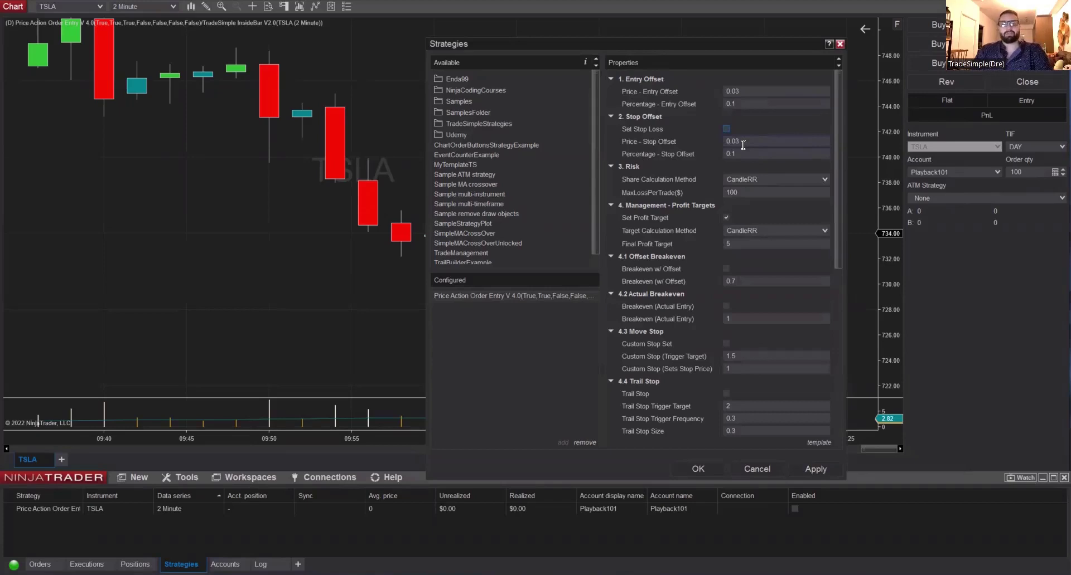
click(726, 128)
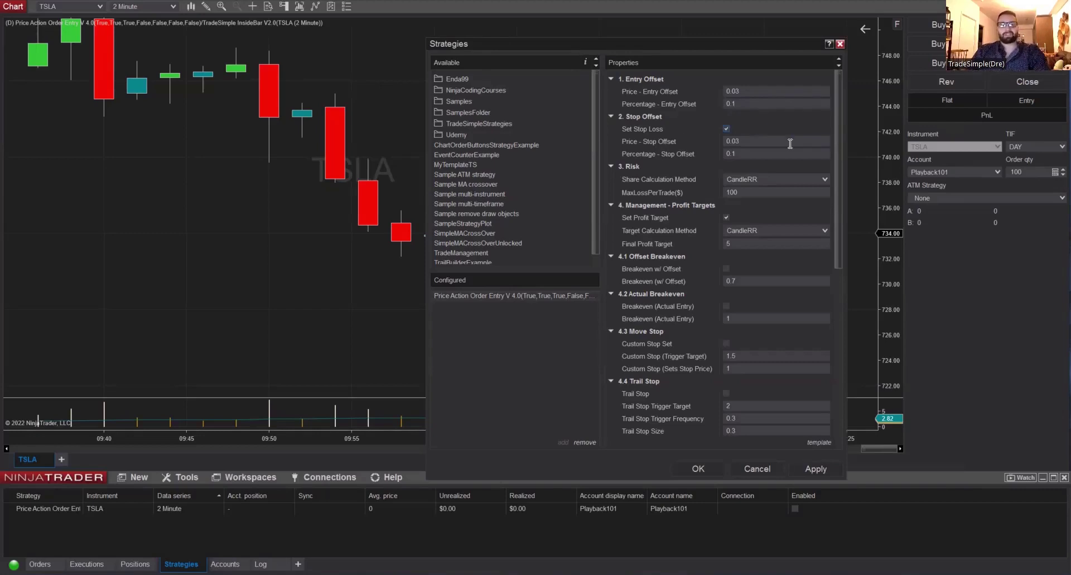
key(BackSpace)
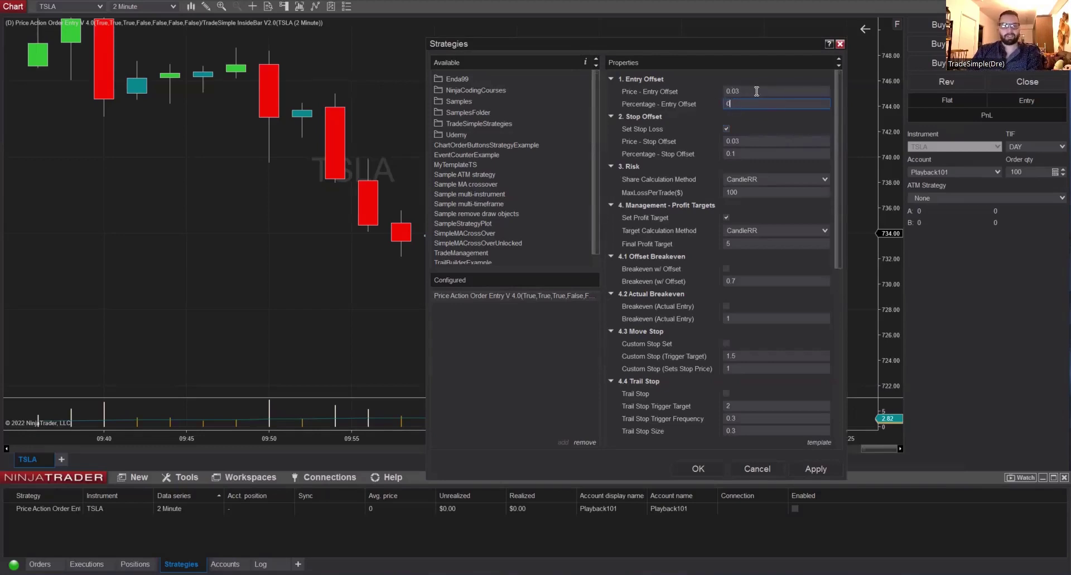
click(756, 91)
text(0)
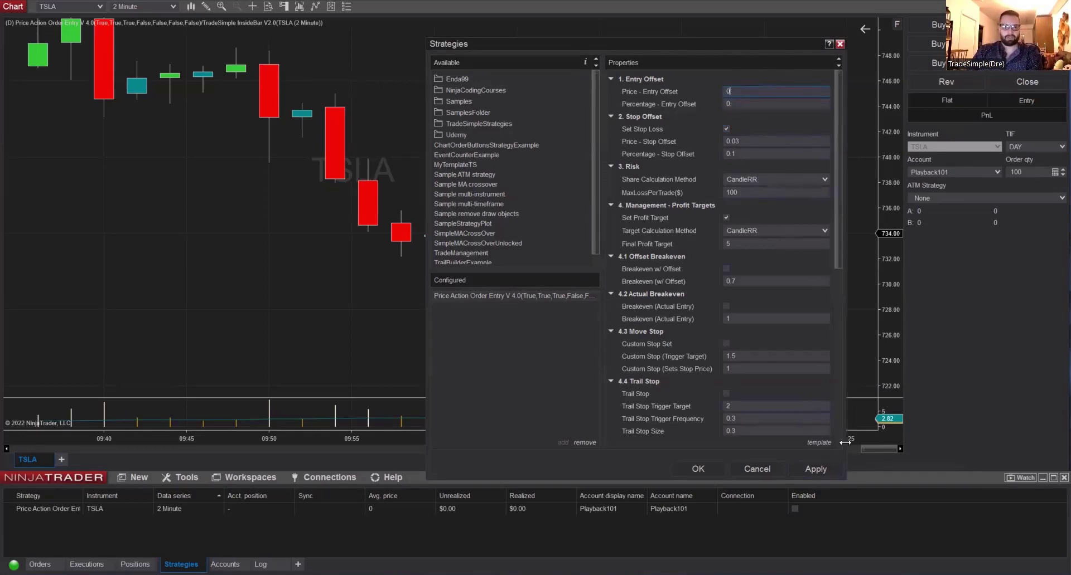
click(690, 470)
click(794, 508)
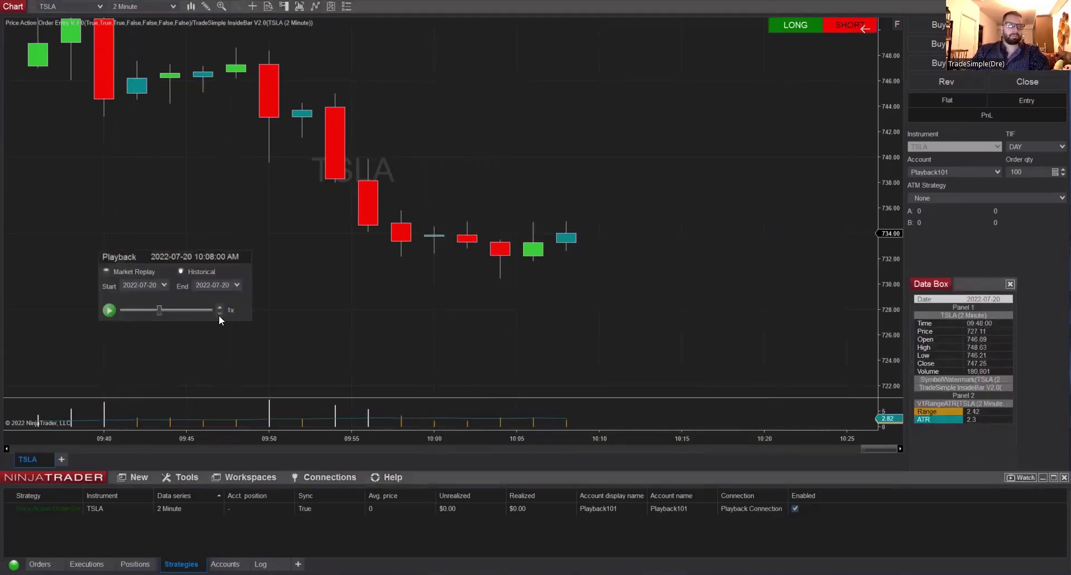
- Run the 2022-07-20 playback and arm the live long and live short entries, pausing before the short entry and resuming after it
click(109, 310)
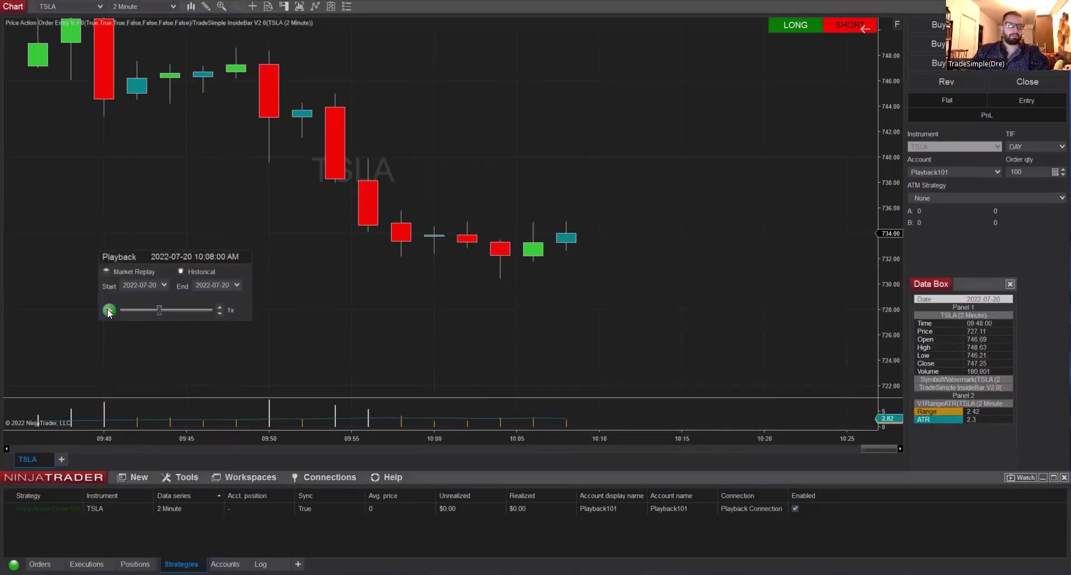
click(798, 24)
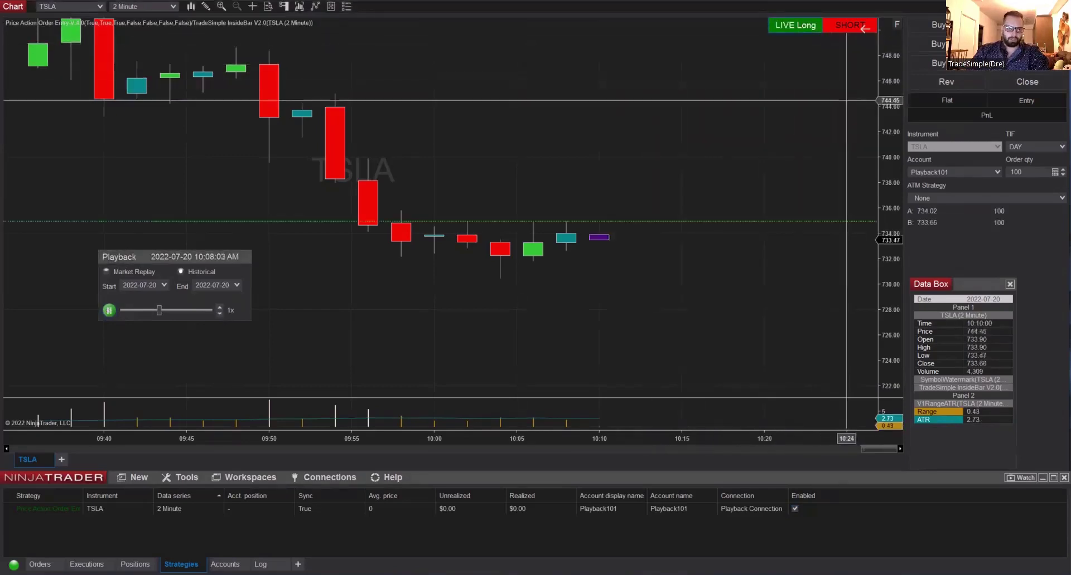
click(109, 310)
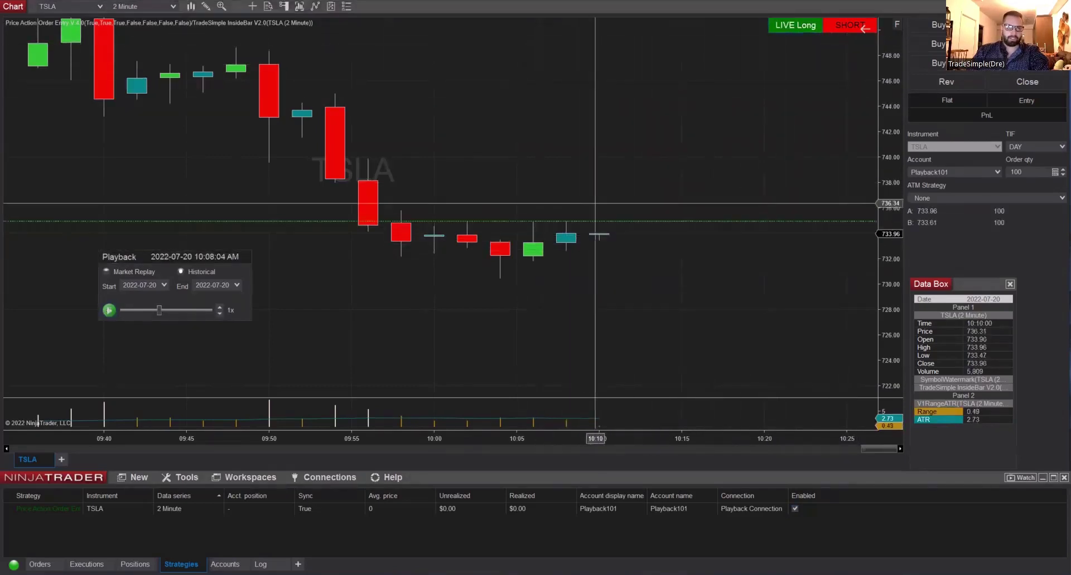
click(845, 25)
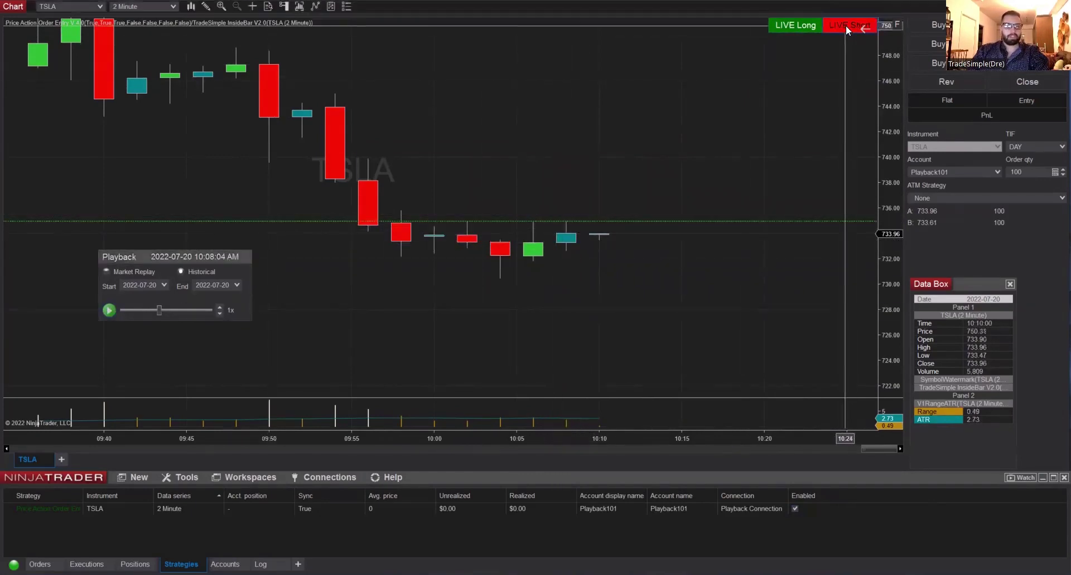
click(109, 310)
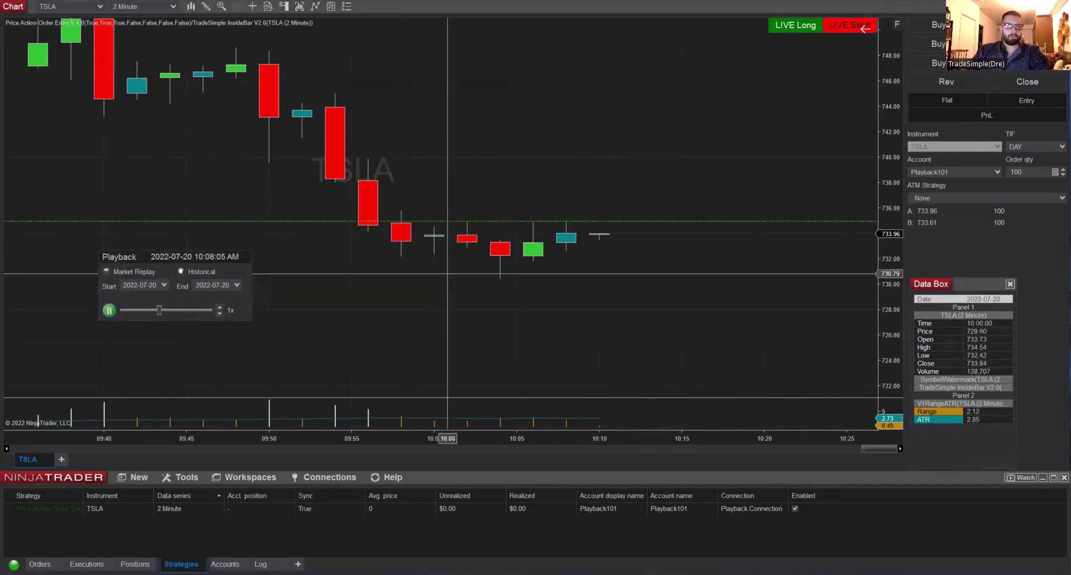
- Pause the playback, set the strategy's percentage entry offset to 0.1 while it is disabled, and enable it again on the 2-minute chart
click(108, 311)
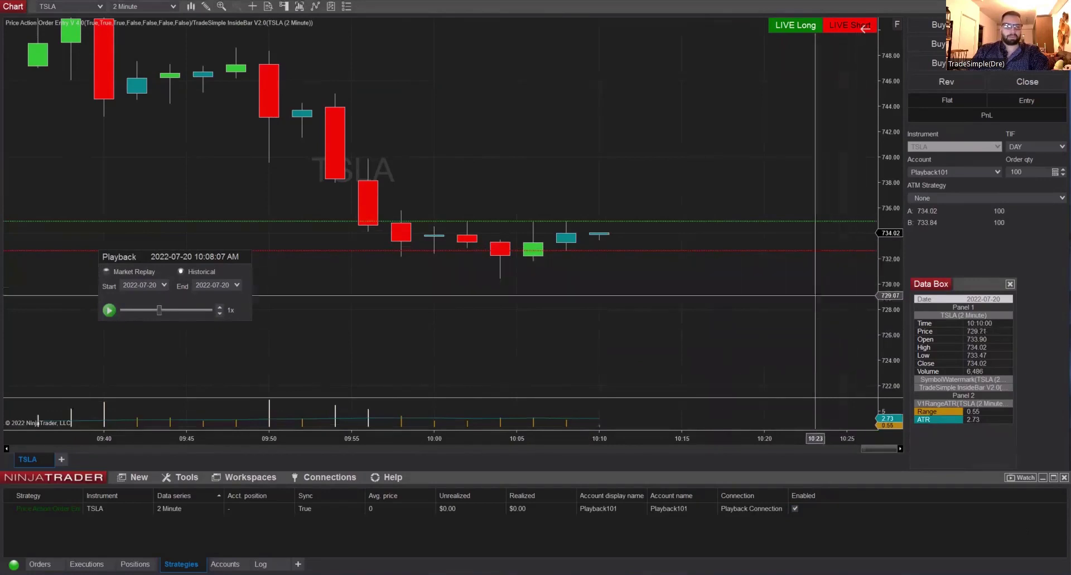
click(796, 508)
right_click(728, 205)
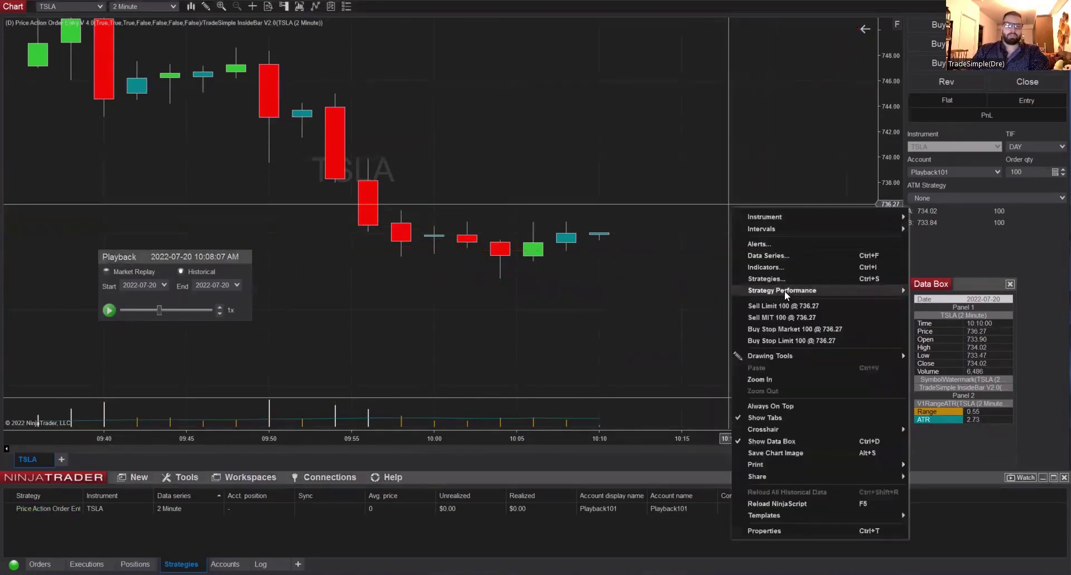
click(766, 279)
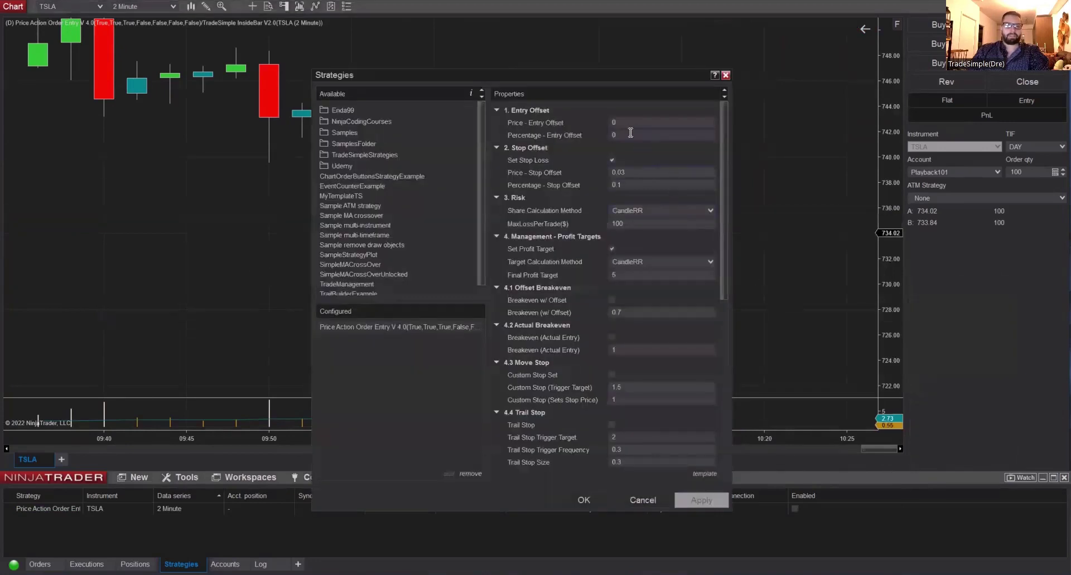
click(636, 134)
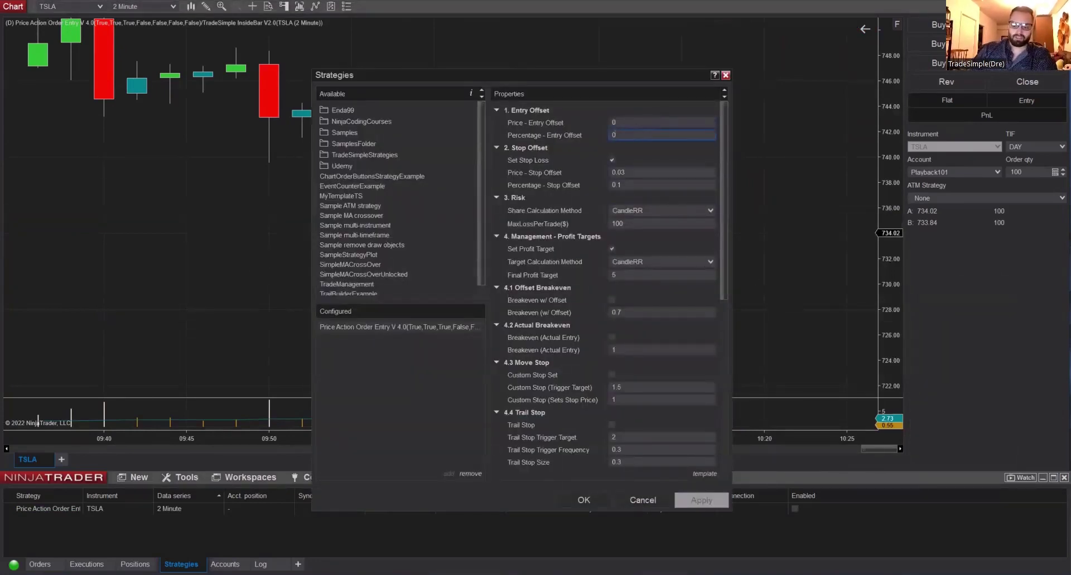
text(.1)
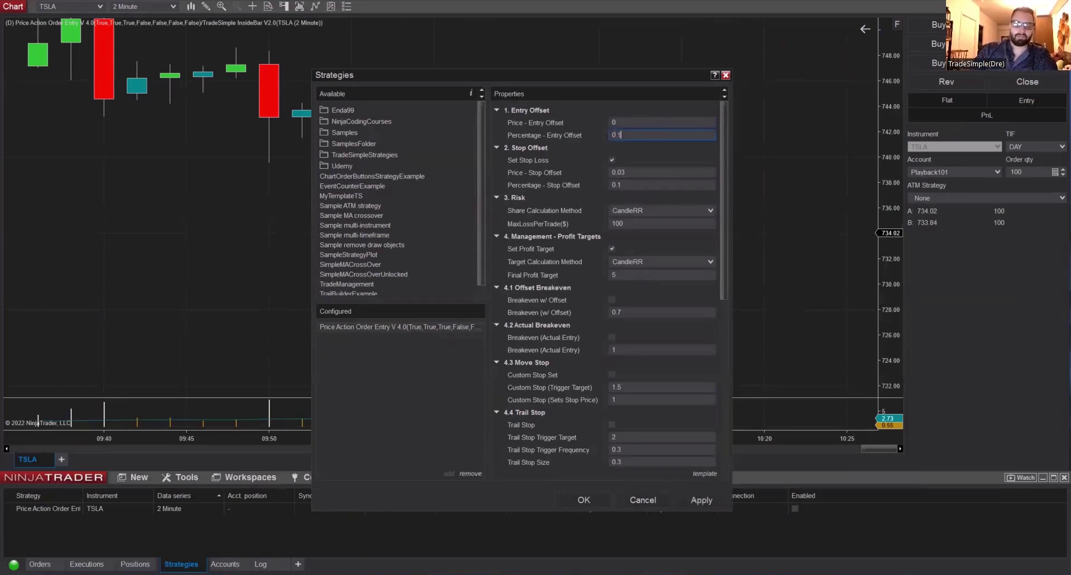
click(698, 502)
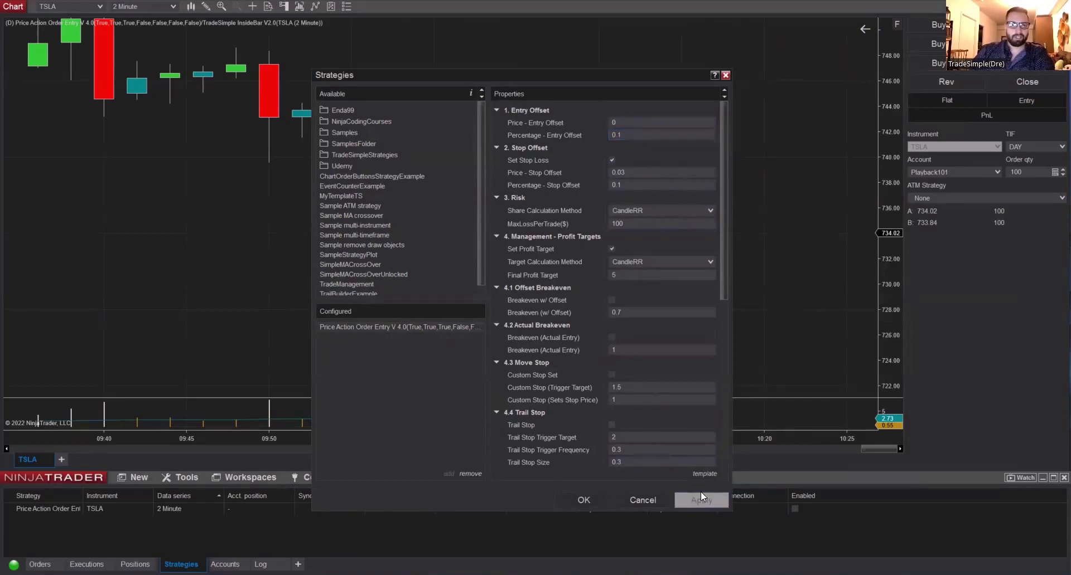
click(577, 503)
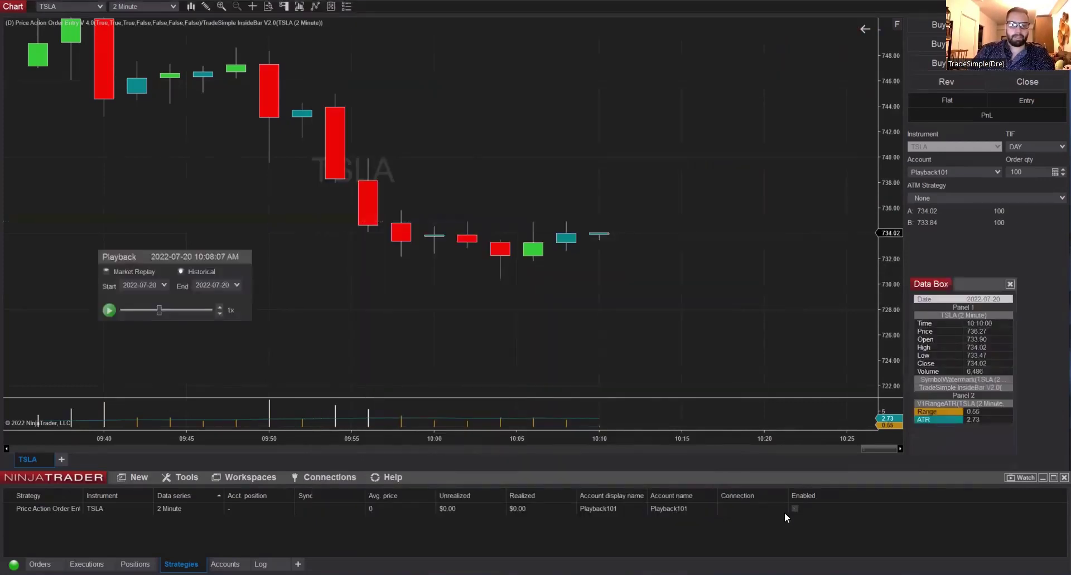
click(793, 509)
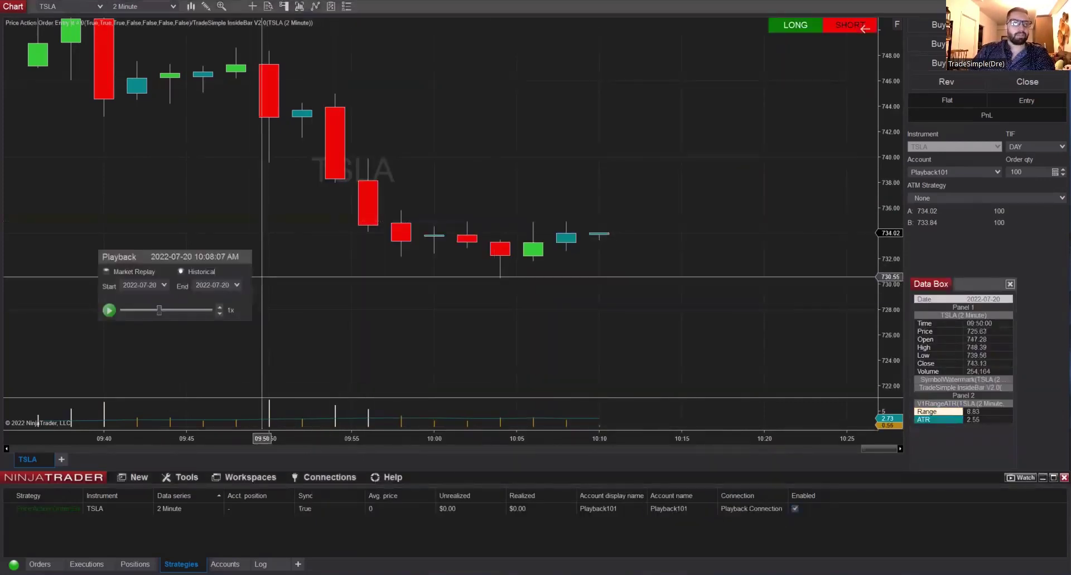
- Resume the playback, arm the live long and live short entries, and pause again
click(109, 310)
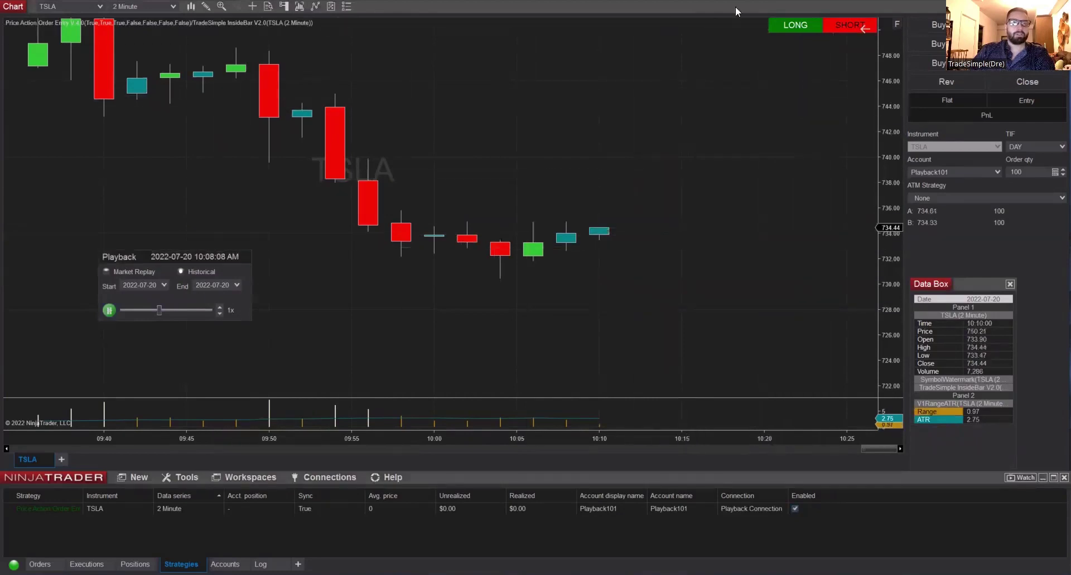
click(843, 26)
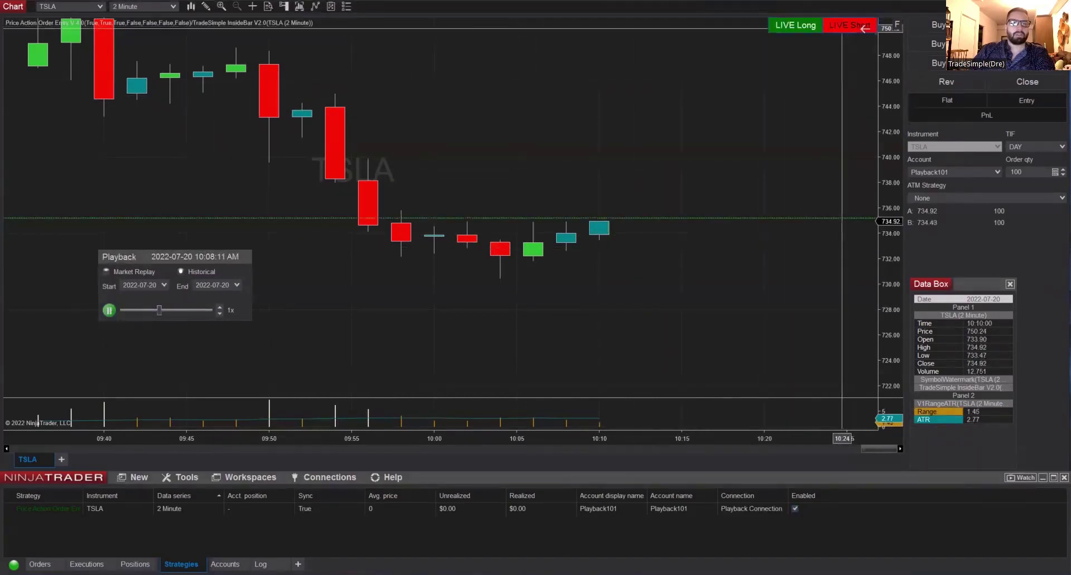
click(110, 310)
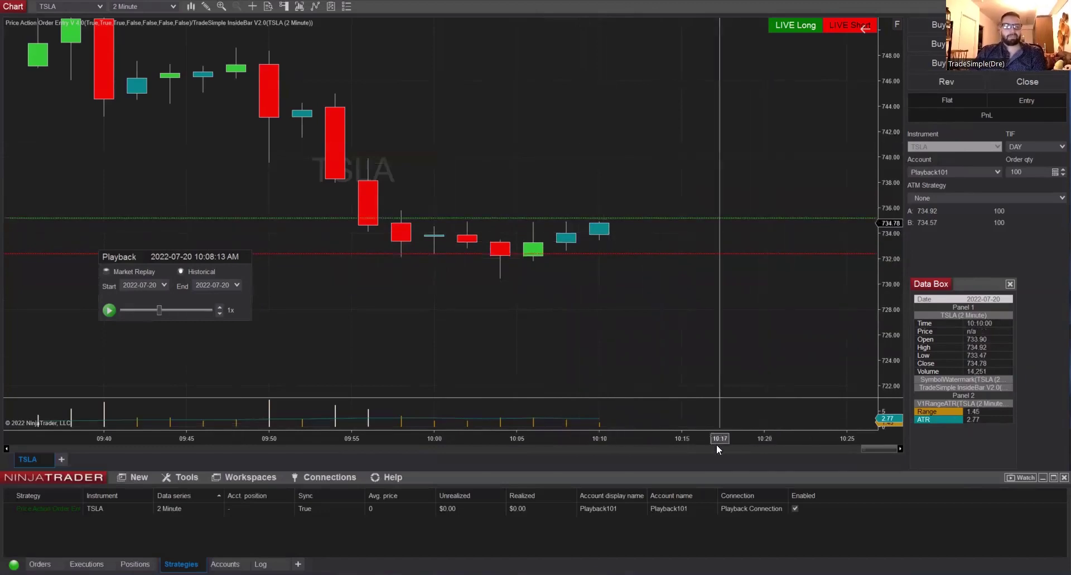
- Disable the strategy and set its price entry offset to 0.03 and percentage entry offset to 0.1, applying the settings
click(794, 509)
right_click(689, 234)
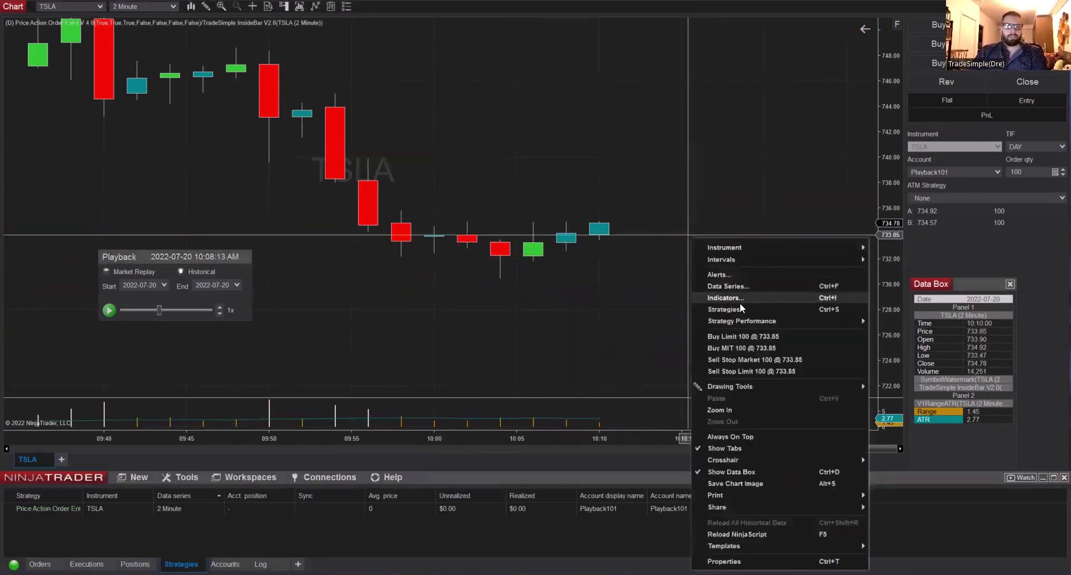
click(725, 310)
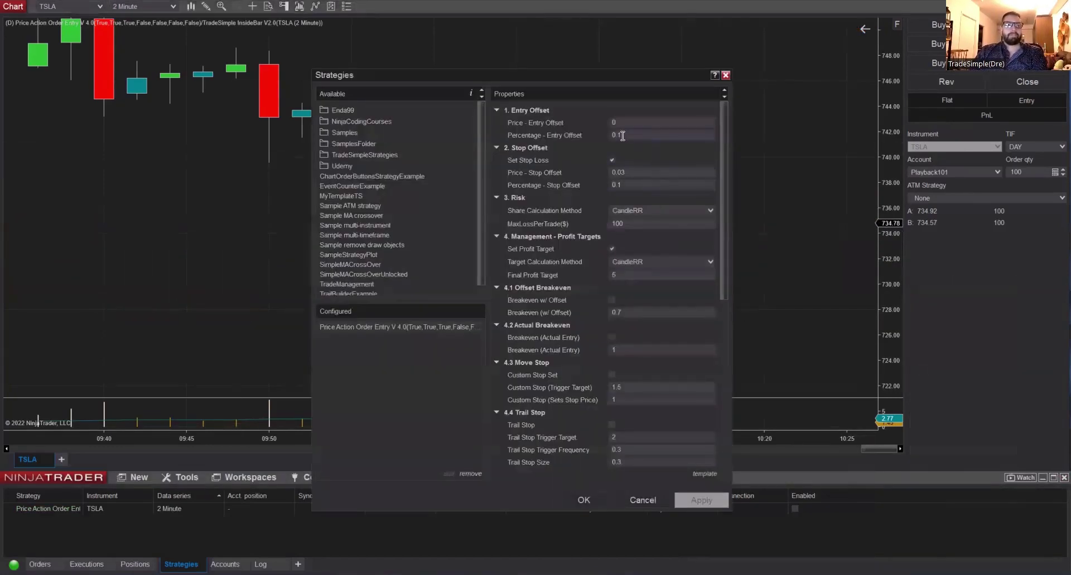
click(623, 122)
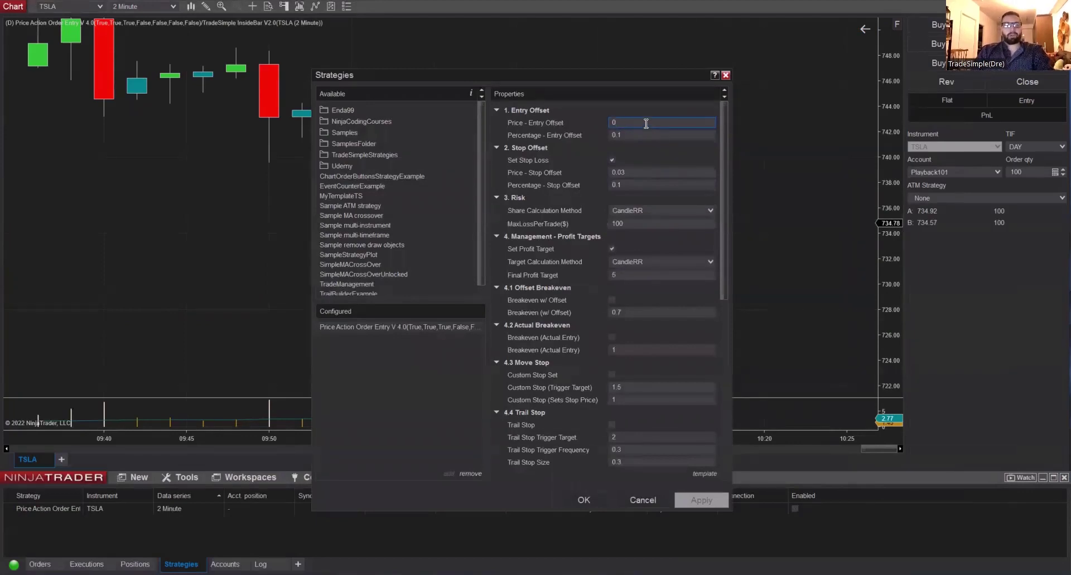
text(0.03)
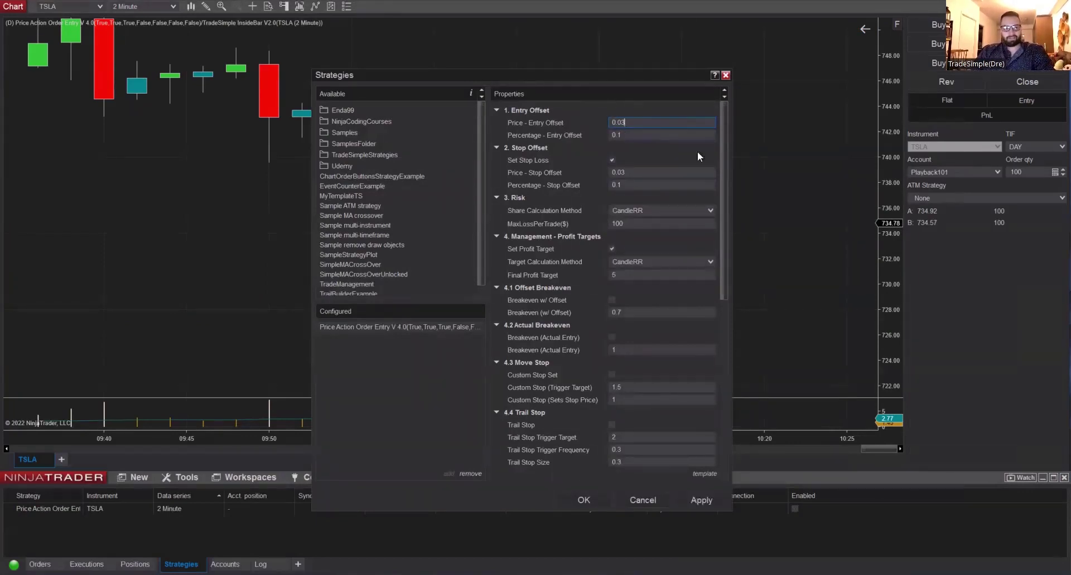
key(Tab)
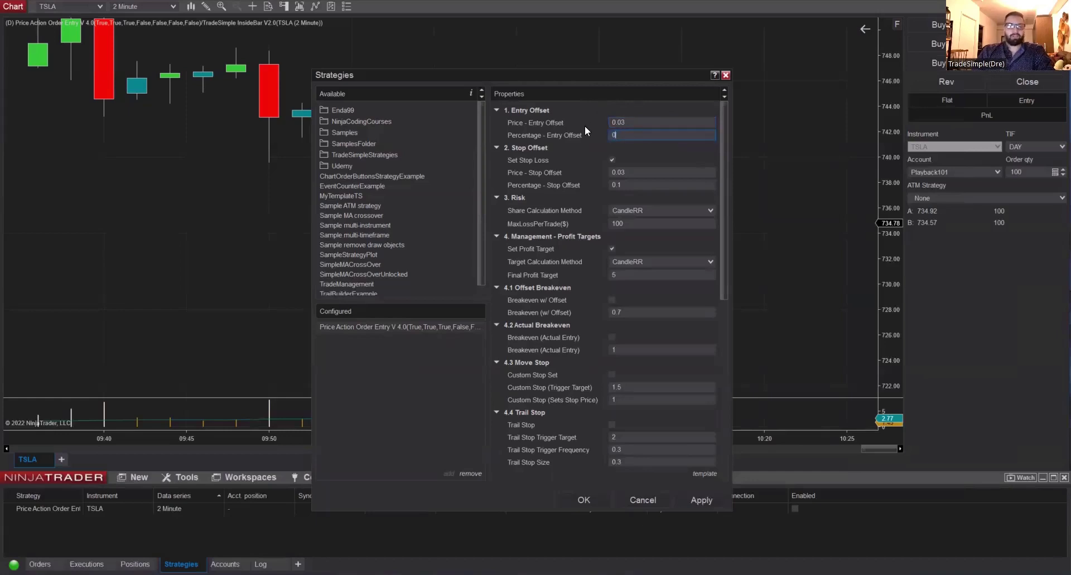
text(0.1)
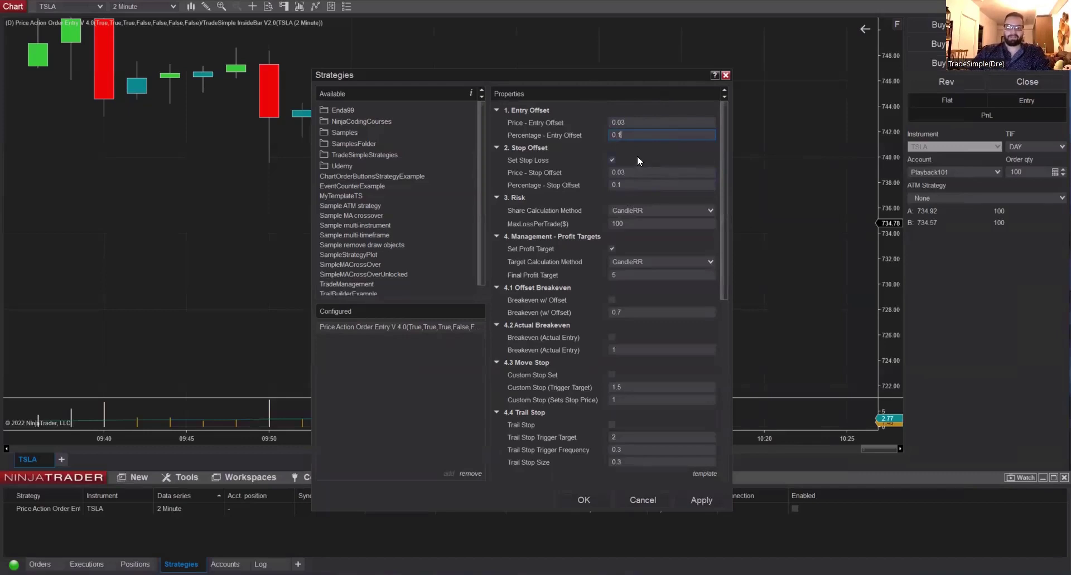
click(719, 499)
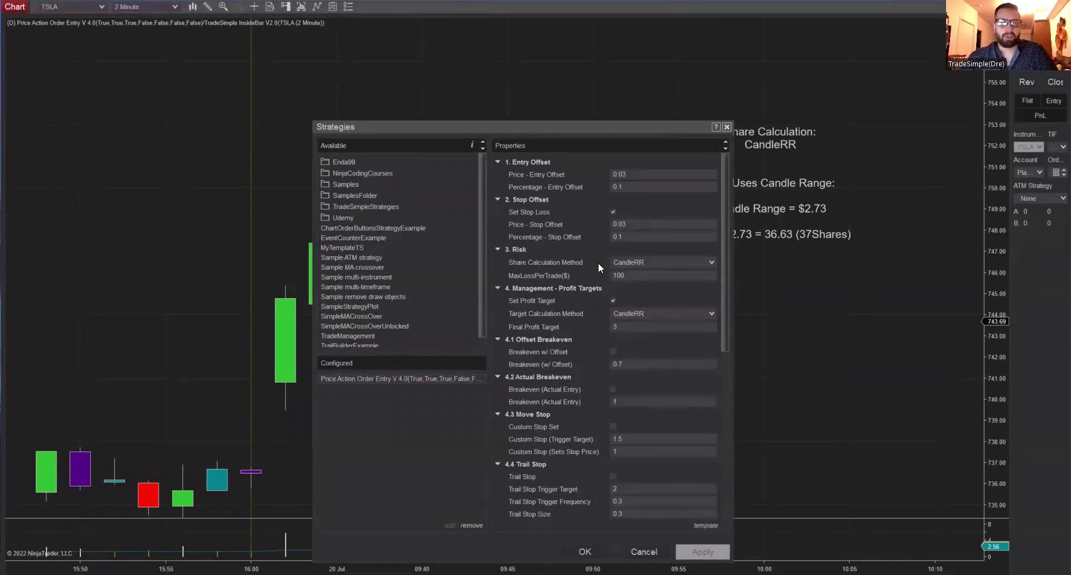
- Try ActualRR as the share calculation method in the strategy's risk settings
mouse_move(598, 263)
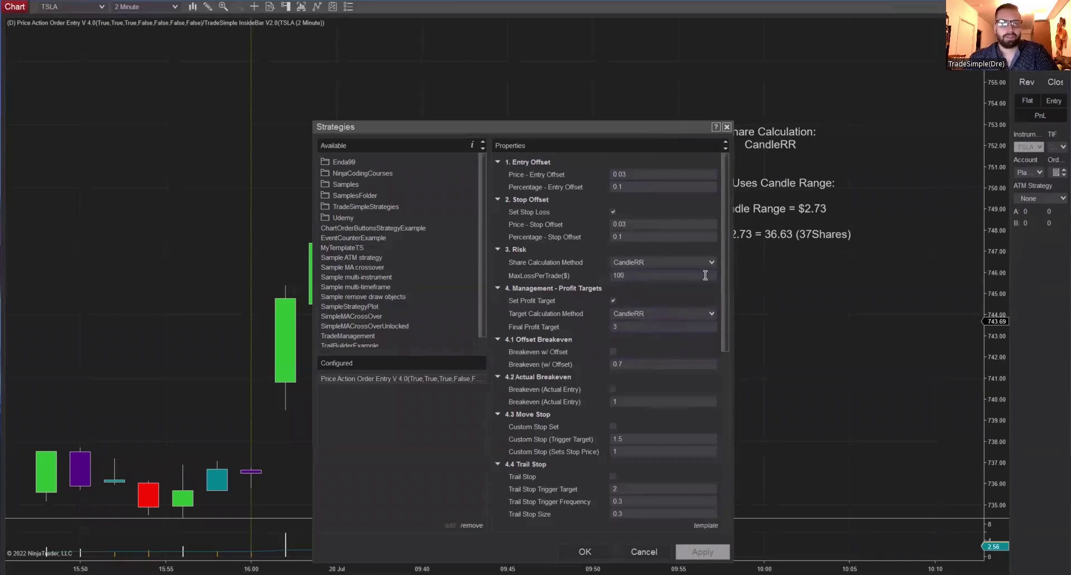
click(687, 263)
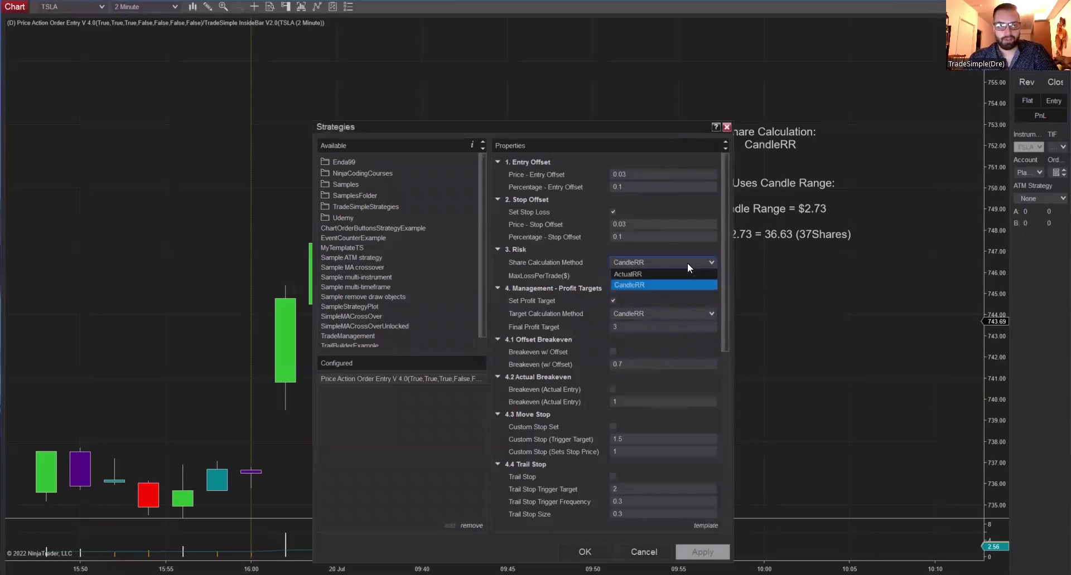
click(651, 285)
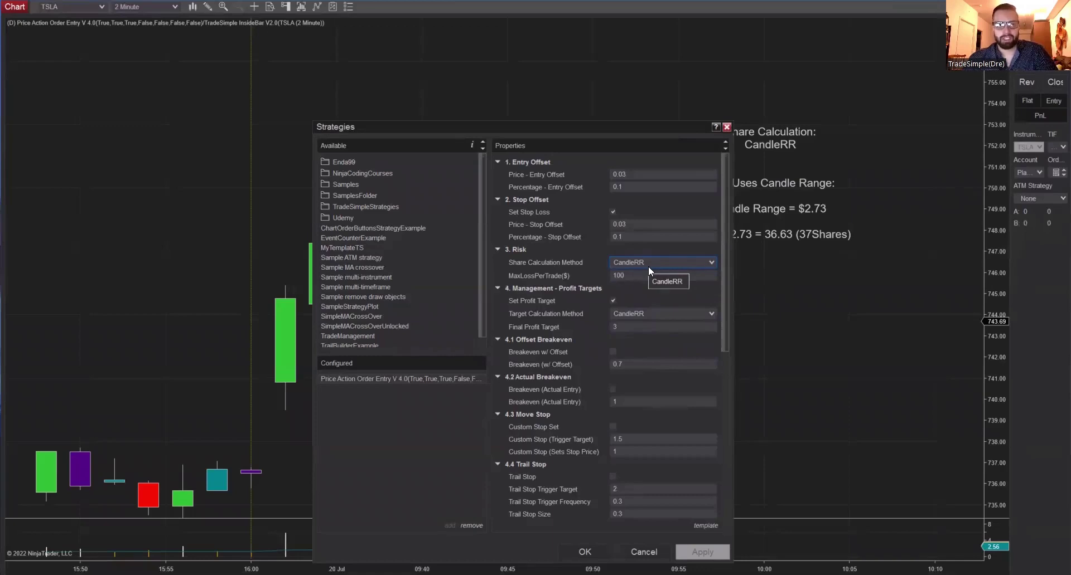
click(648, 262)
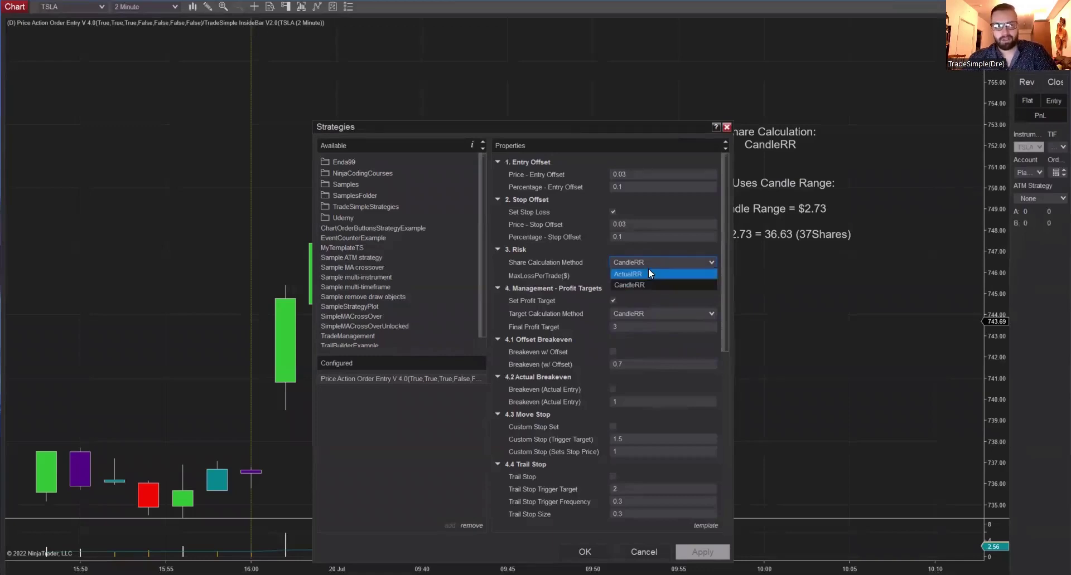
click(647, 273)
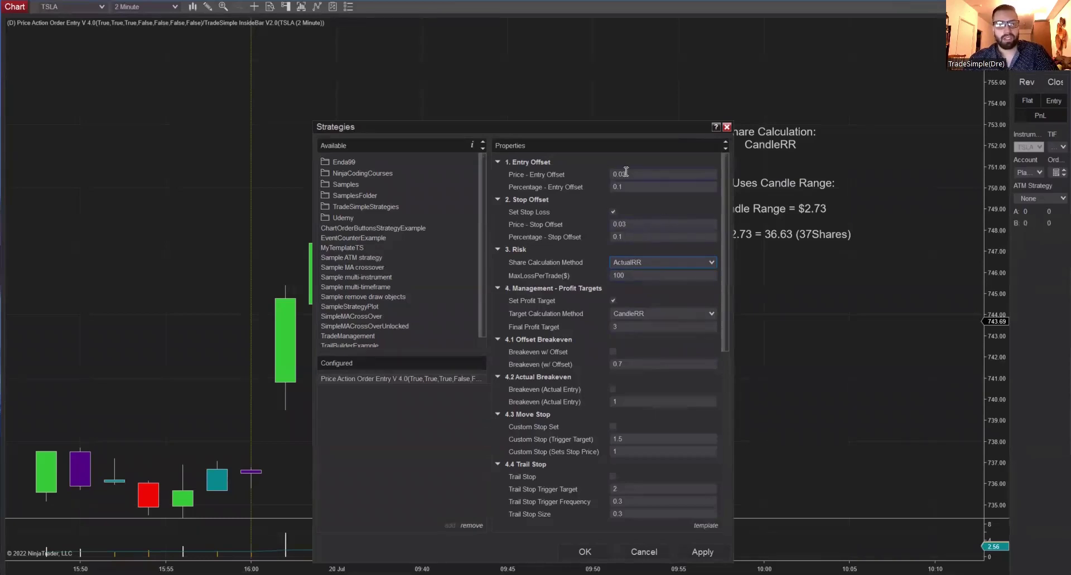
- Set the share calculation method to CandleRR with a maximum loss per trade of $100, and apply the strategy settings
click(650, 264)
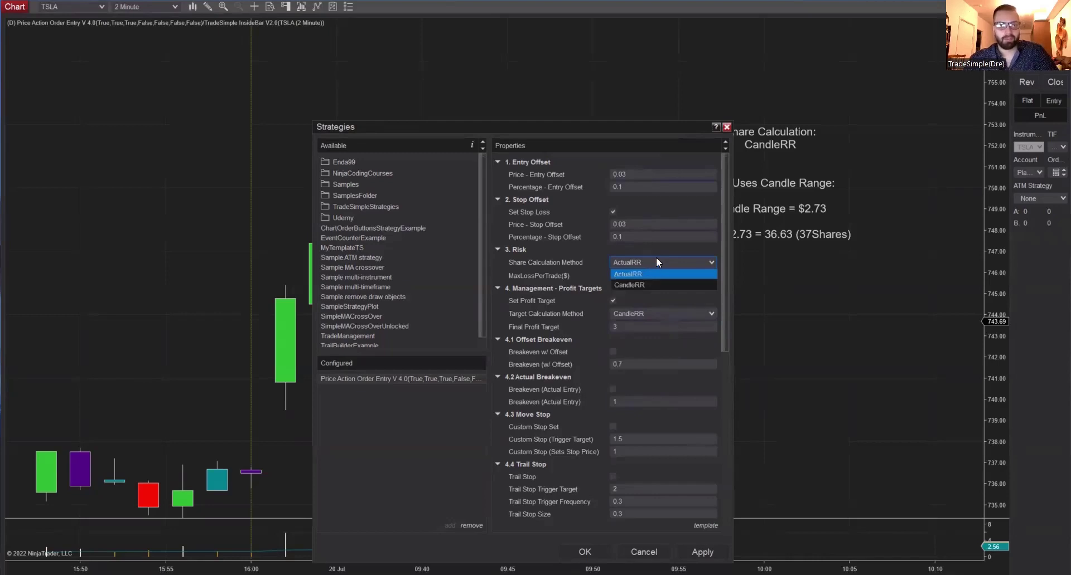
click(646, 283)
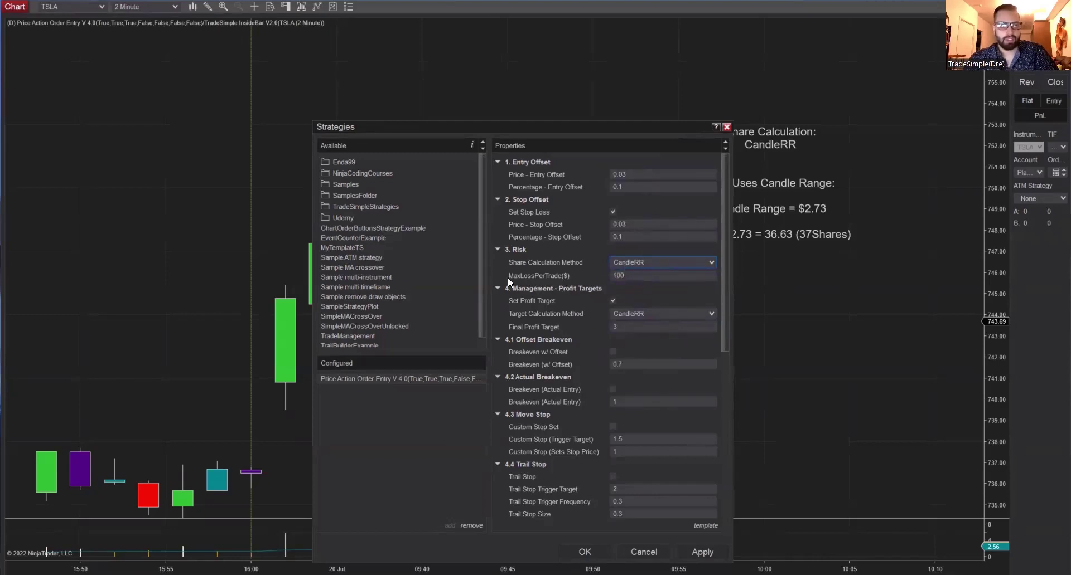
click(622, 278)
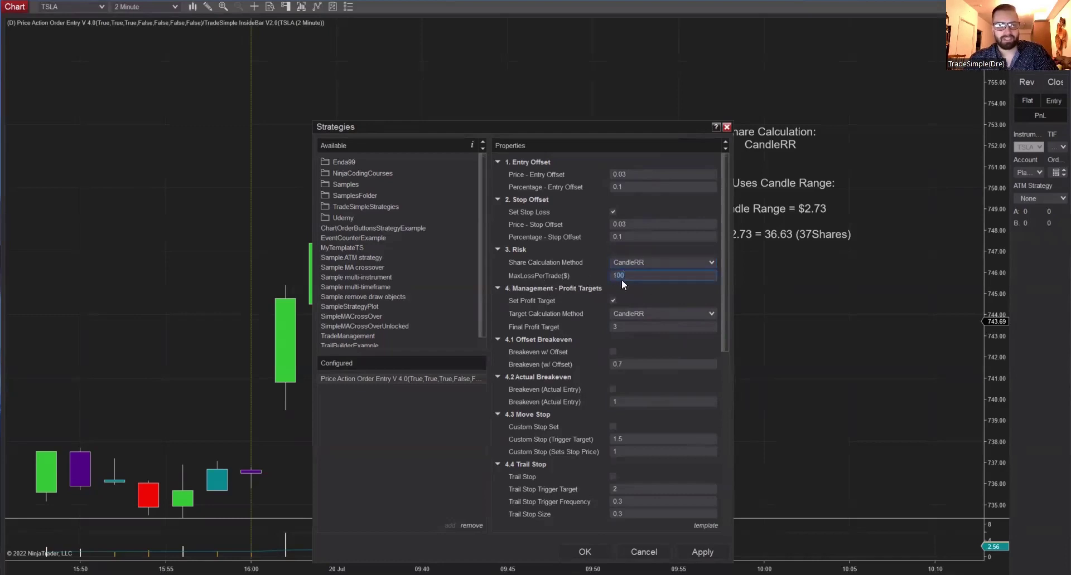
click(702, 552)
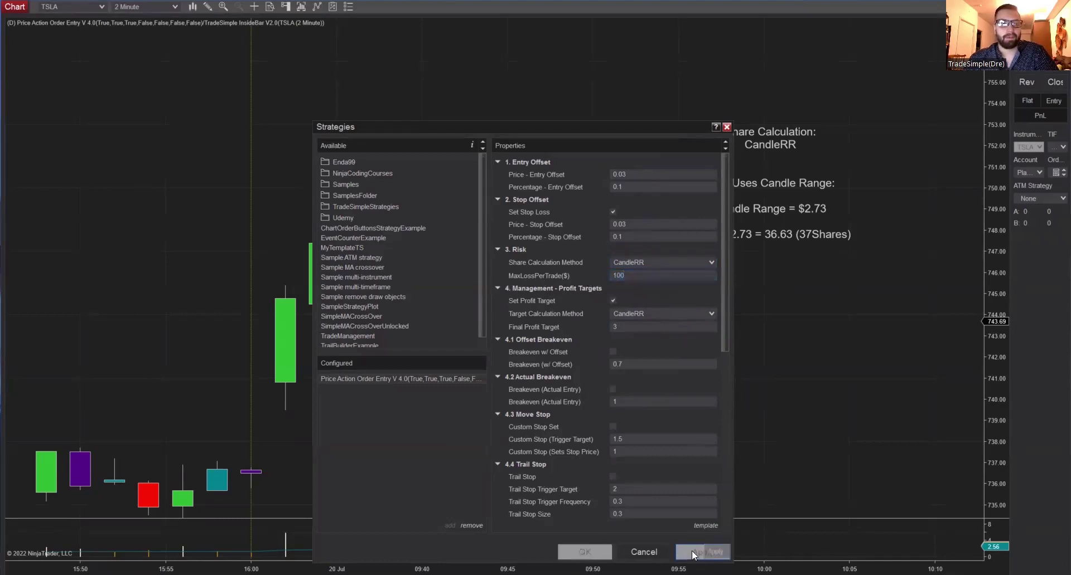
click(585, 552)
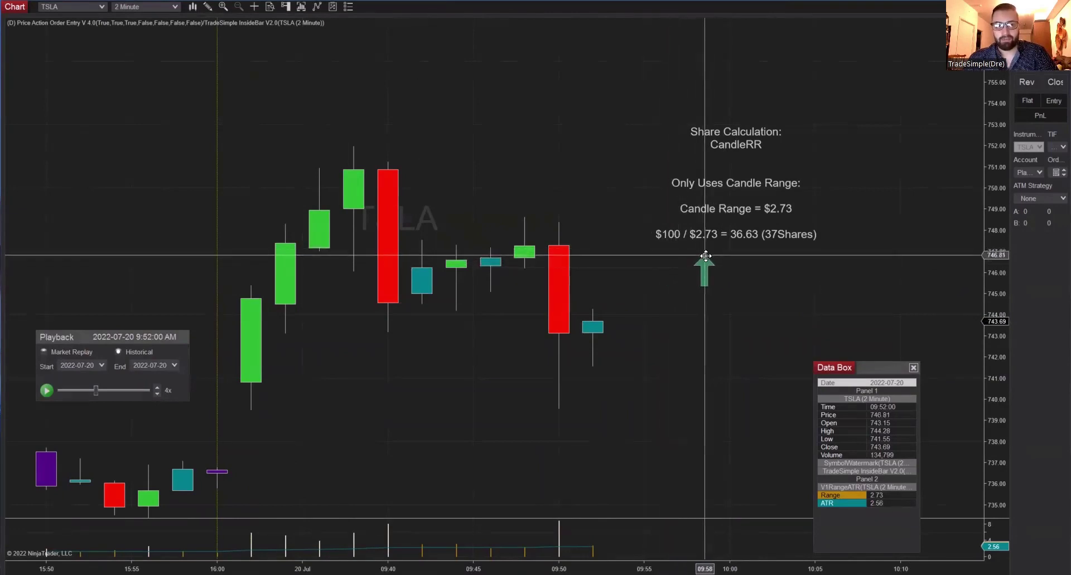
- Move the green arrow beneath the 37Shares note, and run the playback briefly with the live long entry armed before pausing it
click(705, 256)
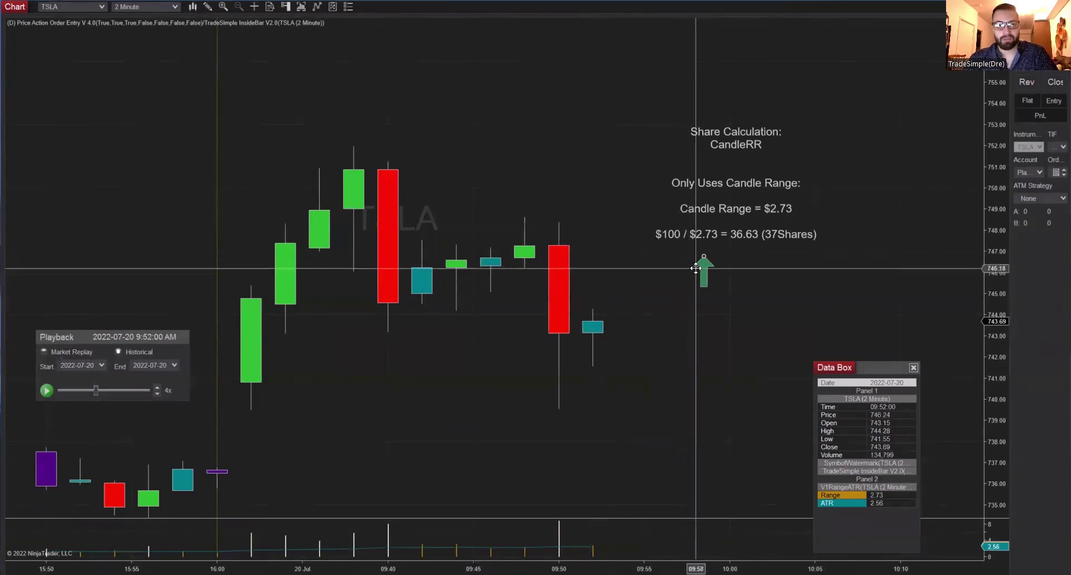
mouse_move(702, 267)
mouse_down()
mouse_move(733, 279)
mouse_move(743, 268)
mouse_move(681, 260)
mouse_move(769, 260)
mouse_up()
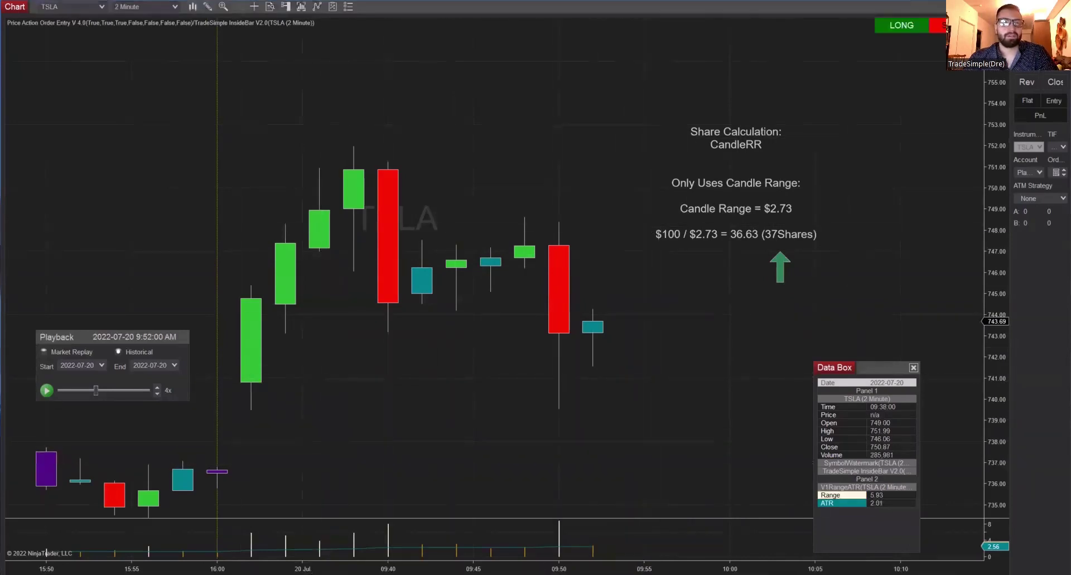
click(46, 391)
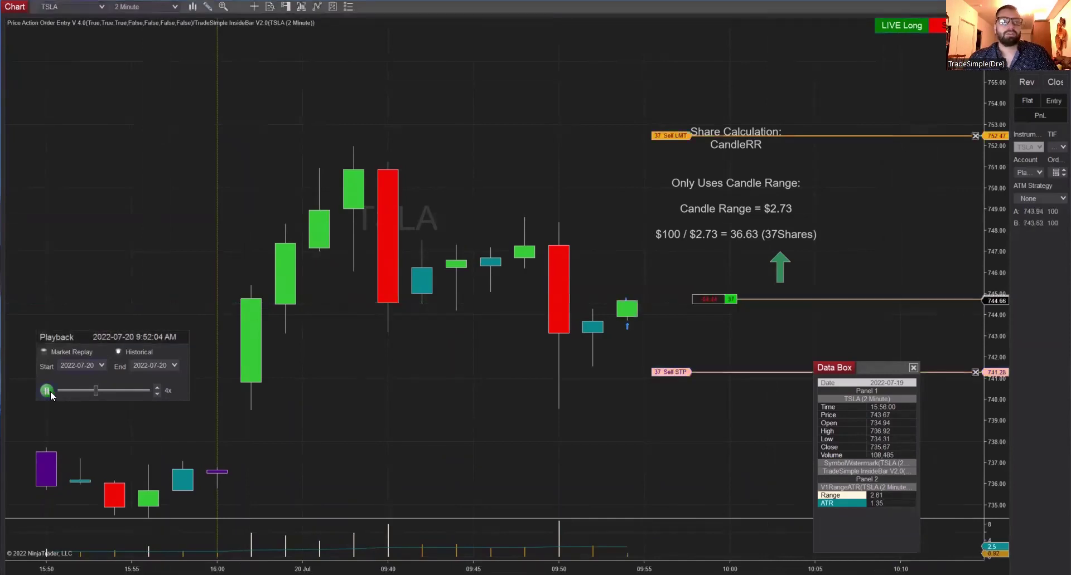
click(44, 394)
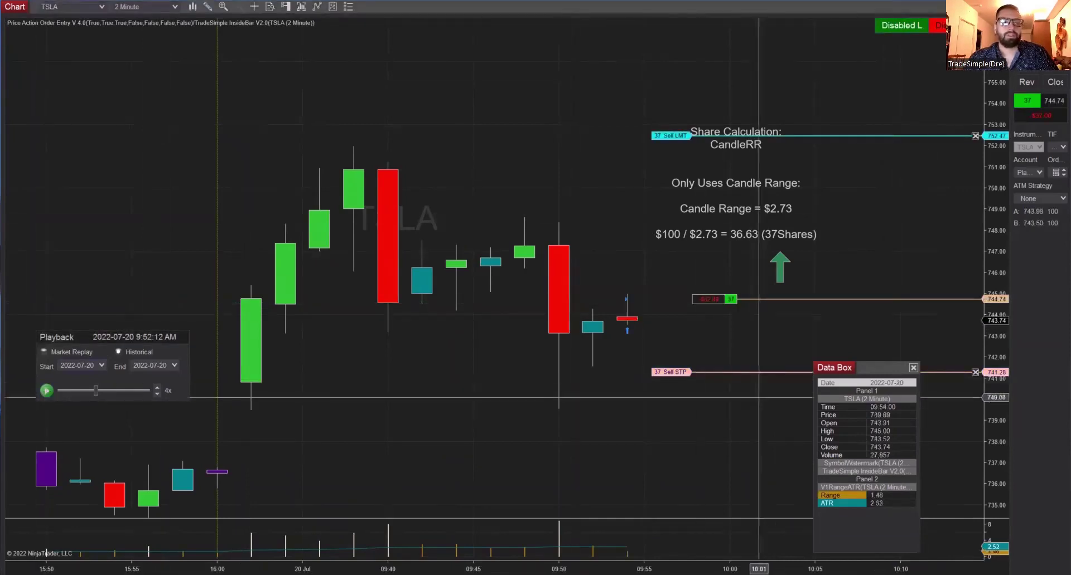
- Move the green arrow from the 37Shares note up beside the CandleRR heading
mouse_move(779, 263)
mouse_down()
mouse_move(776, 323)
mouse_move(667, 390)
mouse_move(609, 211)
mouse_move(665, 149)
mouse_move(827, 168)
mouse_move(680, 159)
mouse_up()
key(Delete)
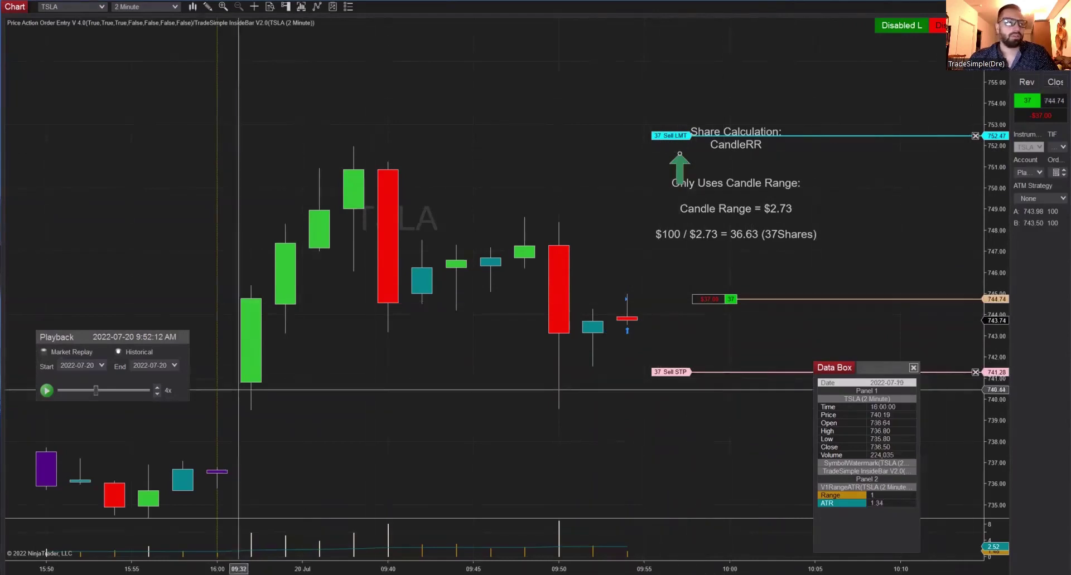
- Jump the playback on 2022-07-20 back to 09:52:00 AM
right_click(180, 385)
click(205, 408)
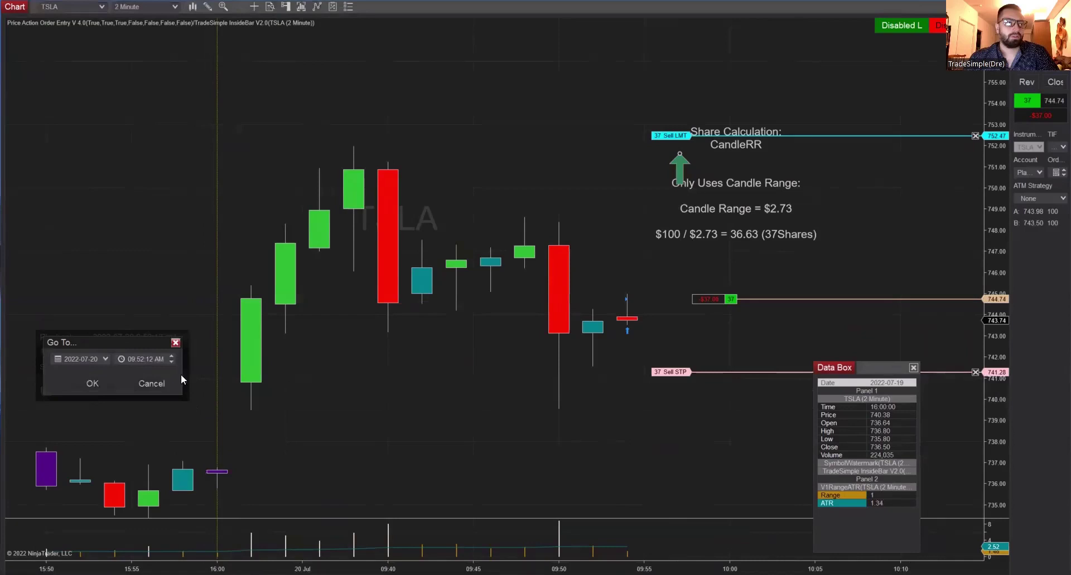
click(149, 360)
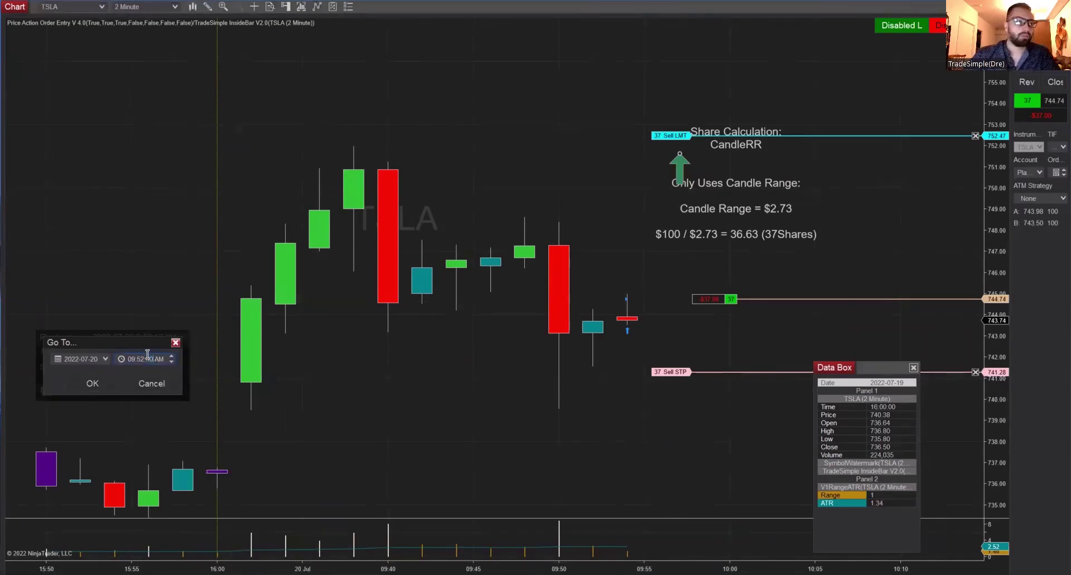
click(92, 384)
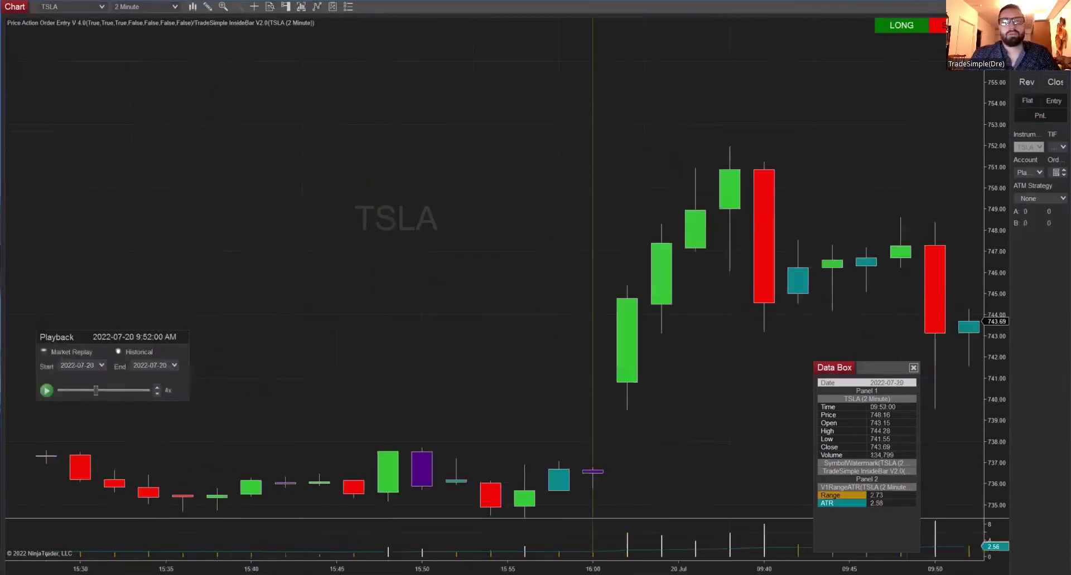
- Switch to the second TSLA chart, maximize it, and paste the Actual RR share calculation note in the empty space beyond the latest candle
key(super+Down)
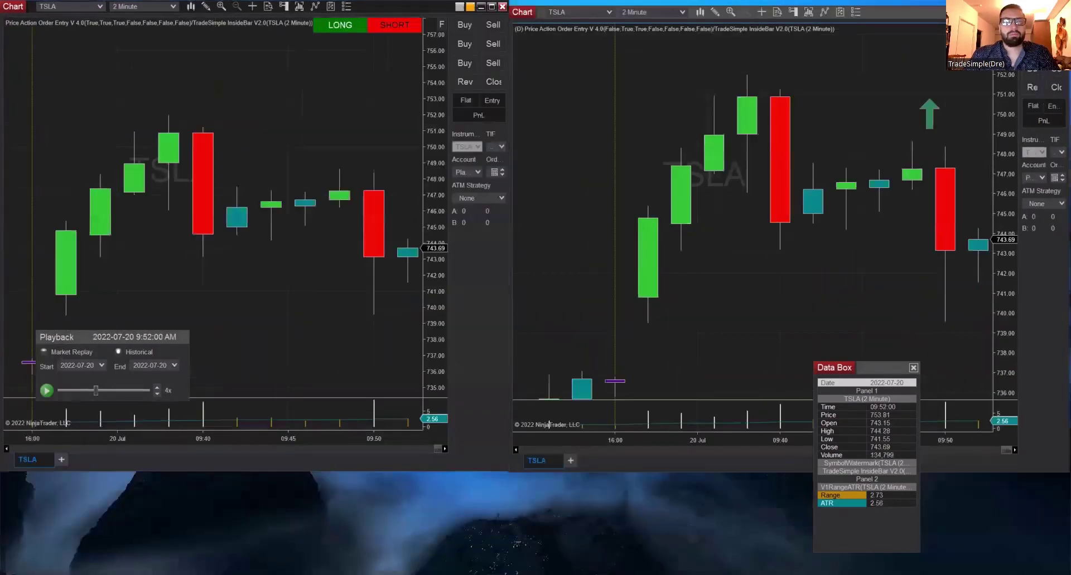
key(super+Left)
key(super+Up)
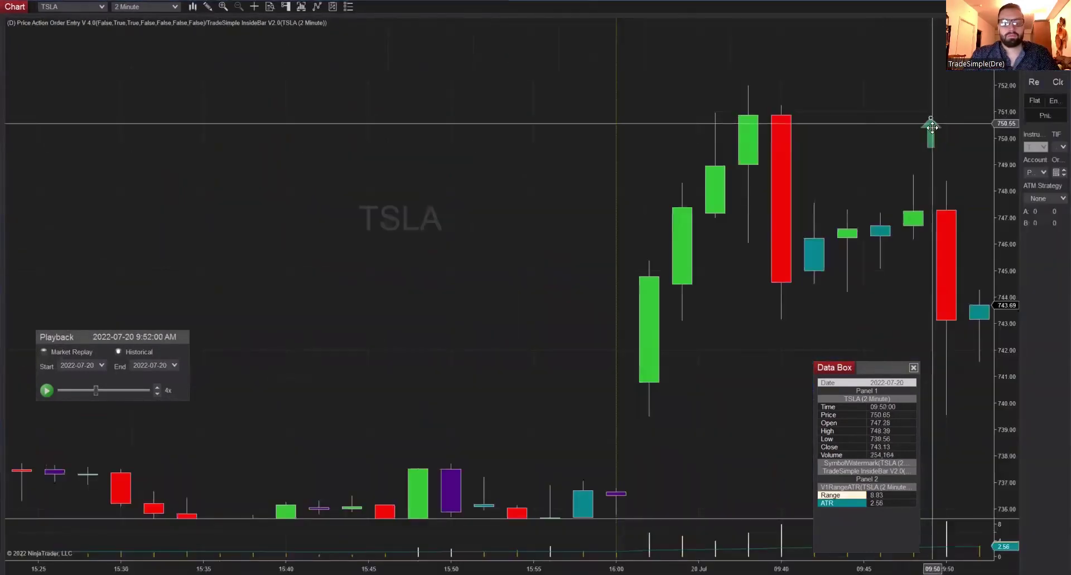
drag(697, 313, 338, 331)
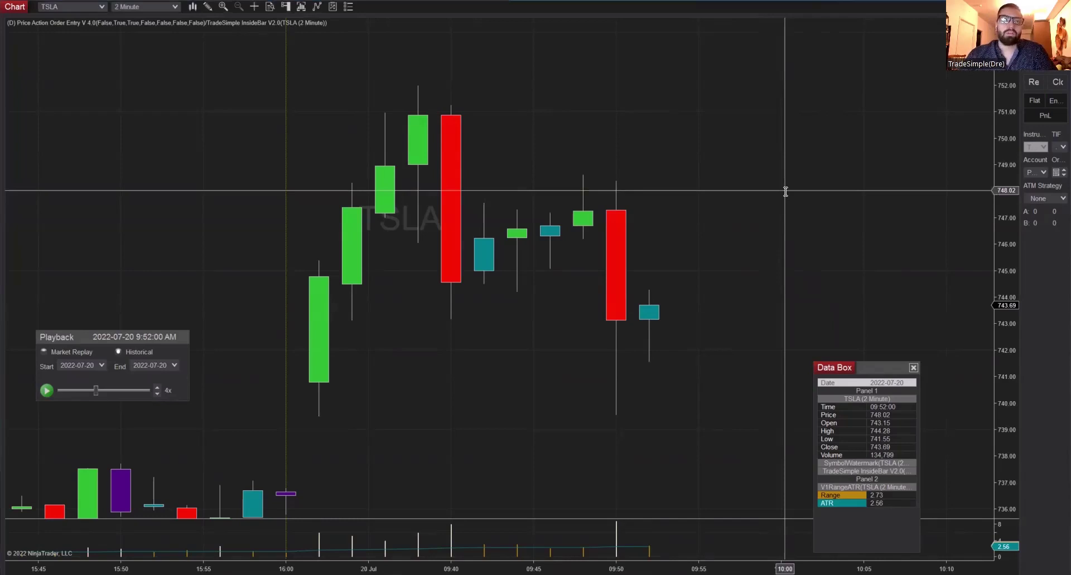
key(ctrl+v)
drag(900, 230, 811, 228)
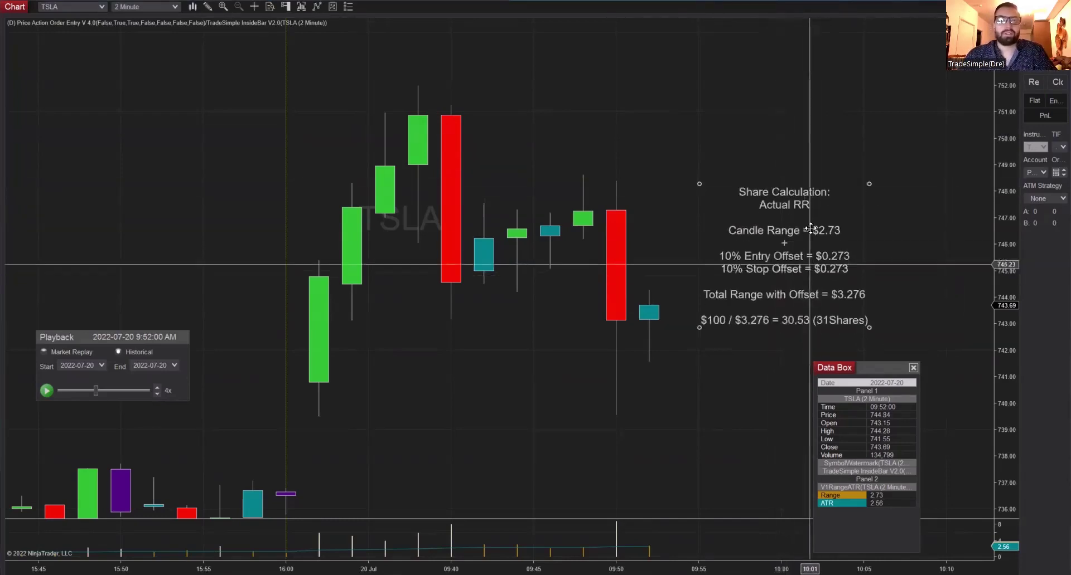
- Set the strategy's share calculation method to ActualRR with a maximum loss per trade of $100, and enable the strategy on this chart
right_click(737, 306)
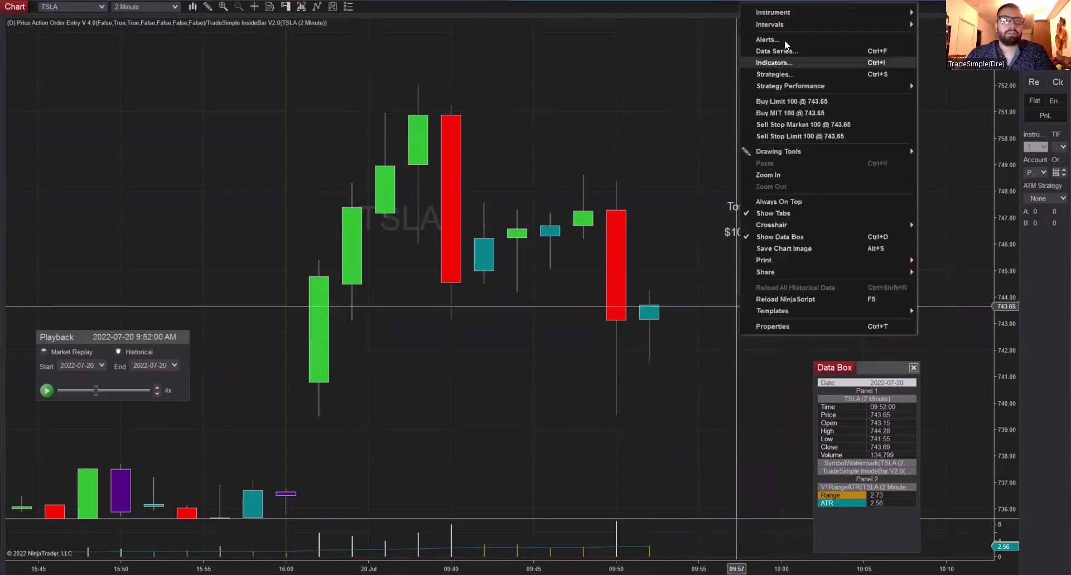
click(784, 74)
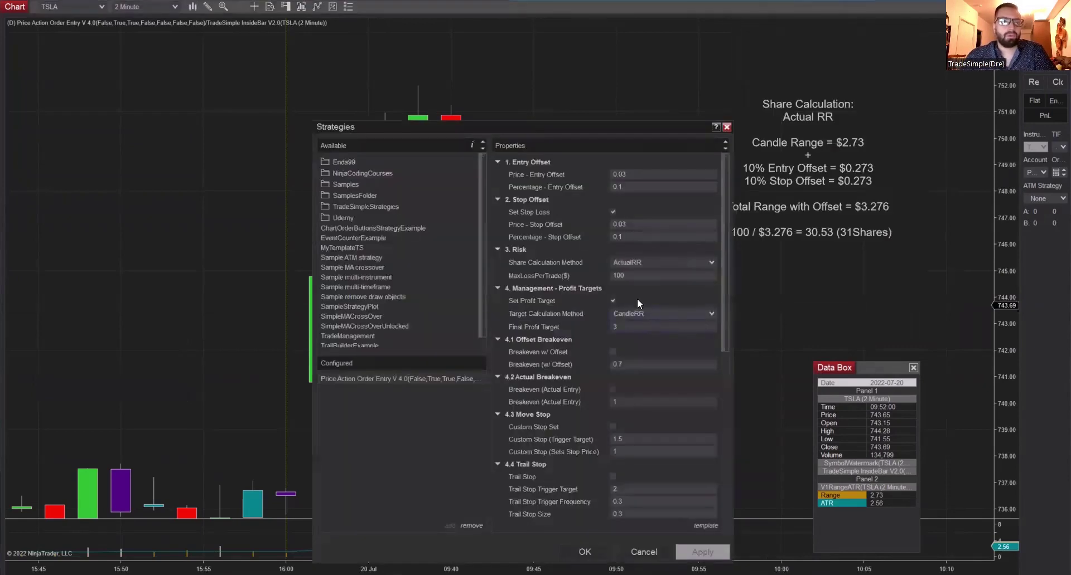
click(646, 261)
click(634, 272)
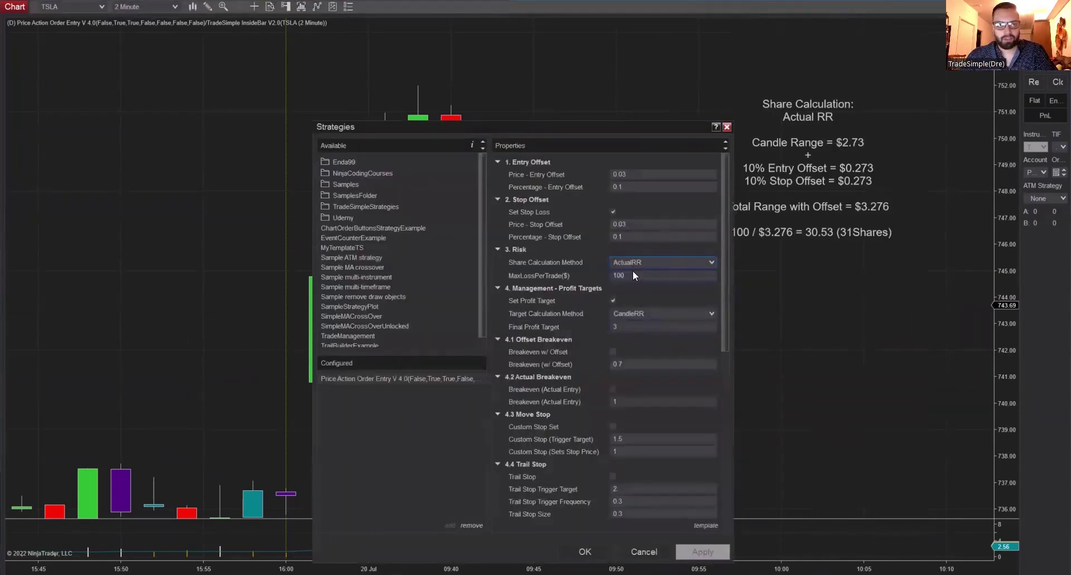
drag(632, 273, 611, 278)
click(584, 552)
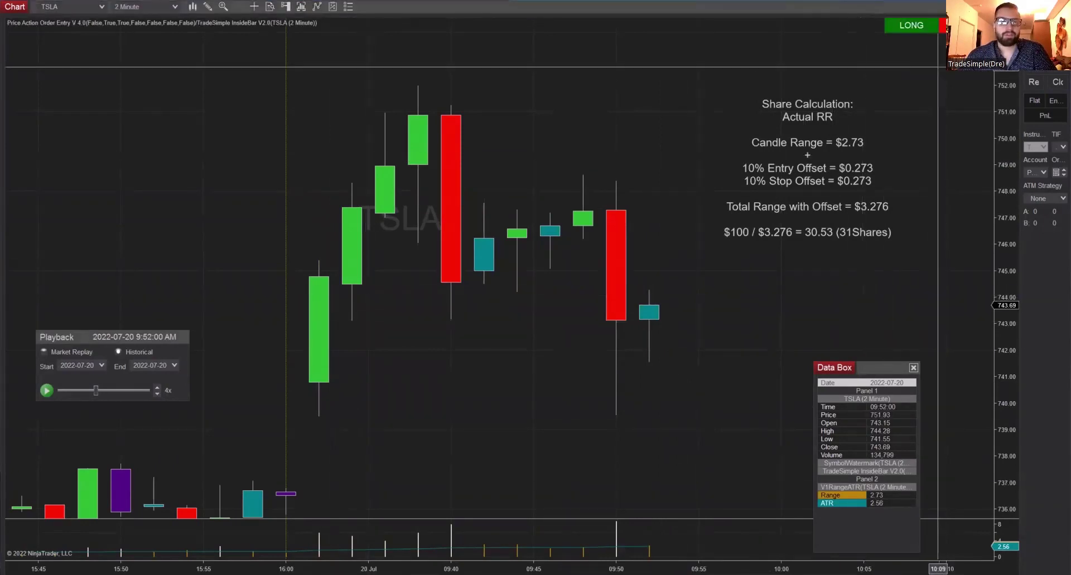
- Shift the Actual RR note slightly upward and place the green arrow beneath its 31Shares result
drag(798, 215, 827, 192)
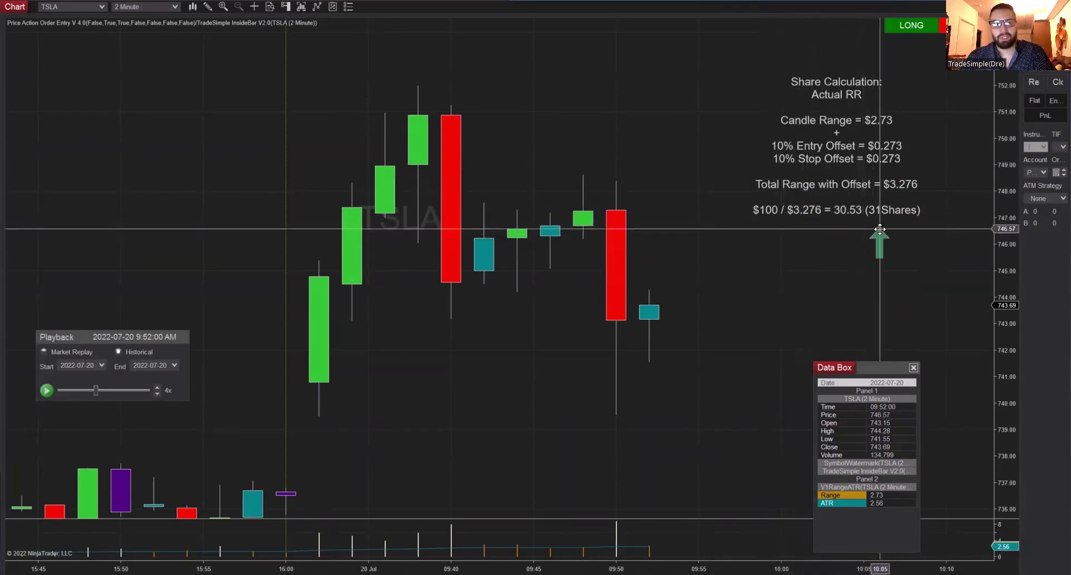
click(885, 252)
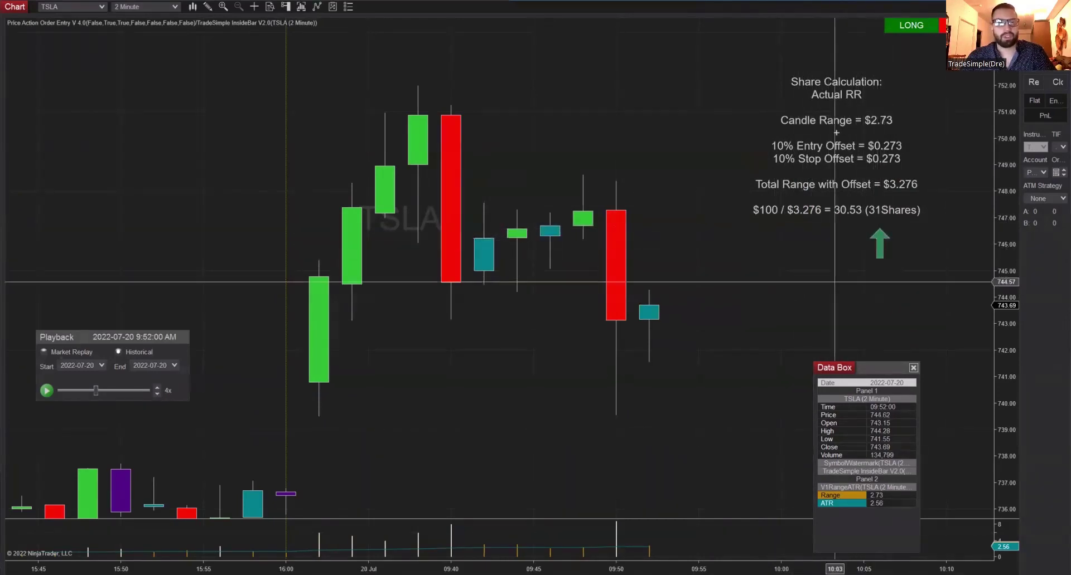
- Arm the live long entry, run the playback briefly before pausing it, and move the green arrow beneath the $100 / $3.276 calculation
click(913, 28)
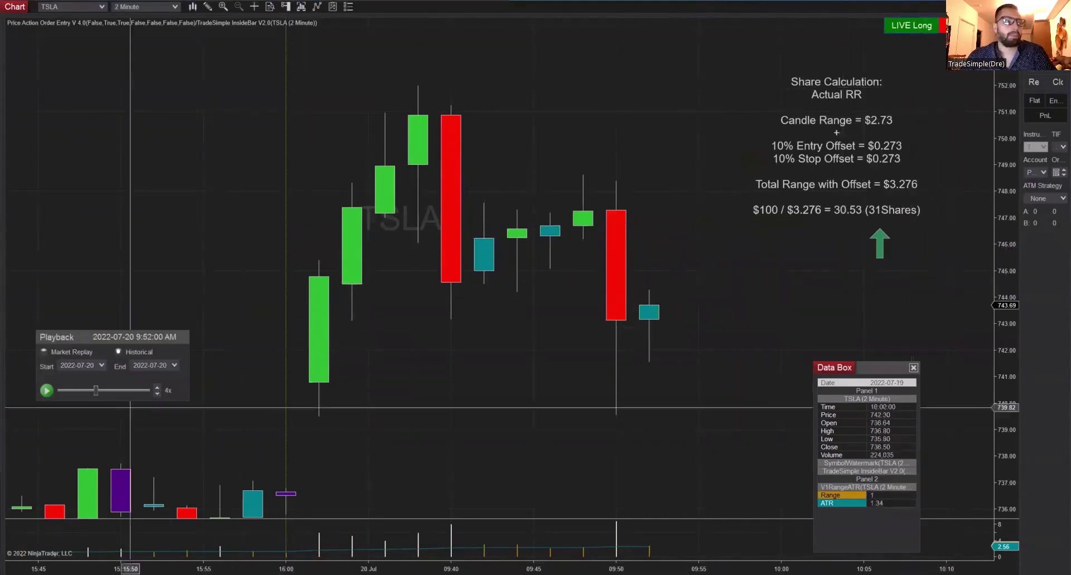
click(45, 393)
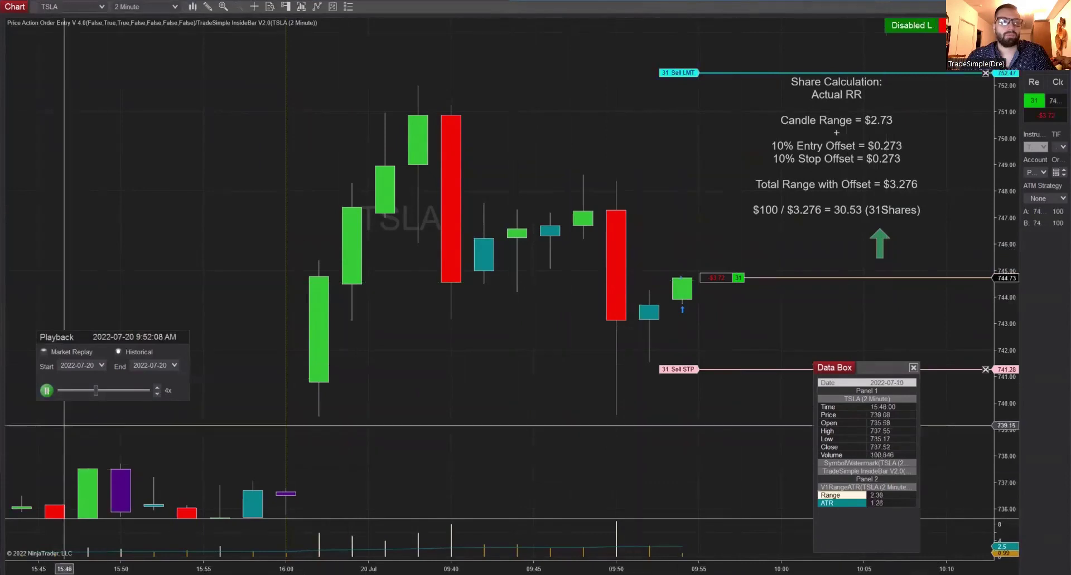
click(47, 391)
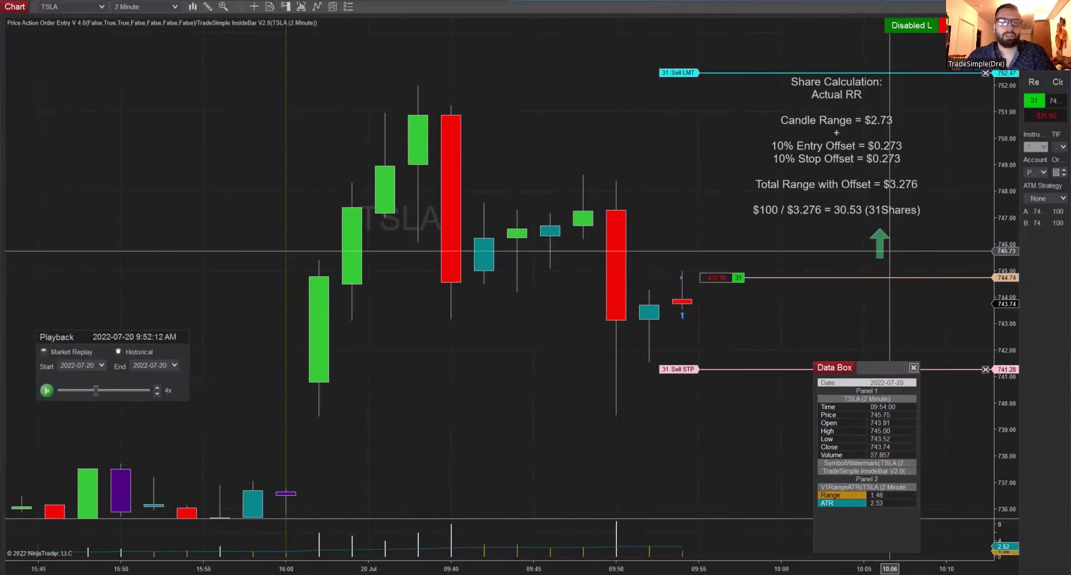
mouse_move(879, 231)
mouse_down()
mouse_move(677, 100)
mouse_move(722, 290)
mouse_move(714, 299)
mouse_move(780, 231)
mouse_up()
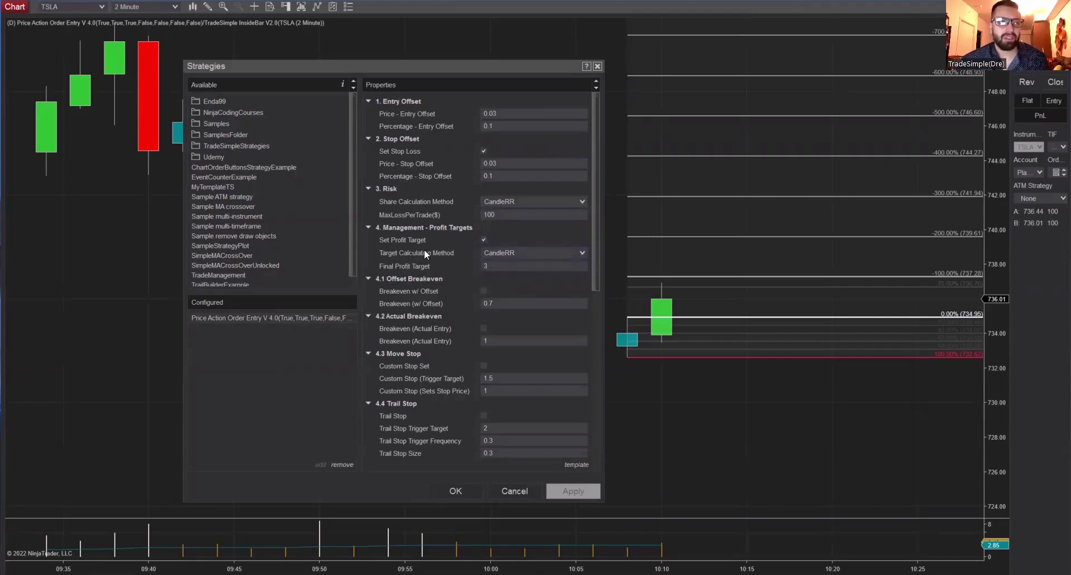
- Turn the strategy's Set Profit Target option off and back on
mouse_move(424, 249)
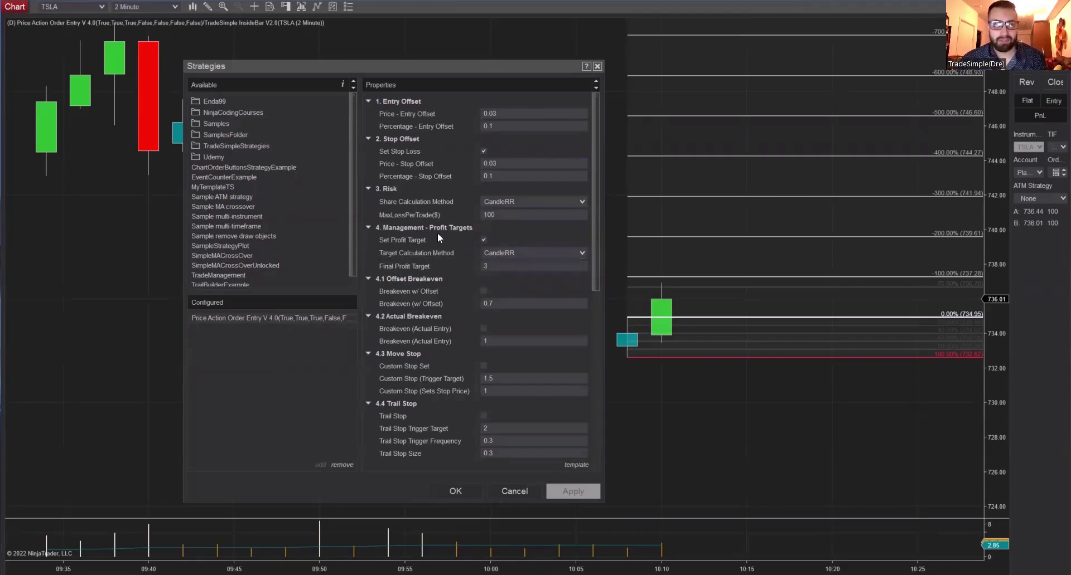
click(483, 241)
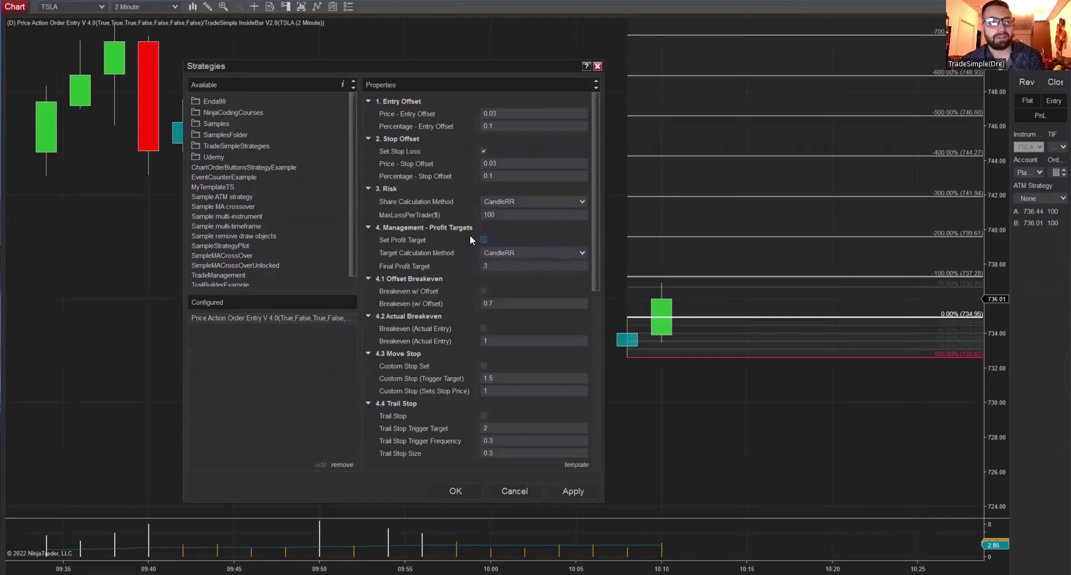
click(483, 240)
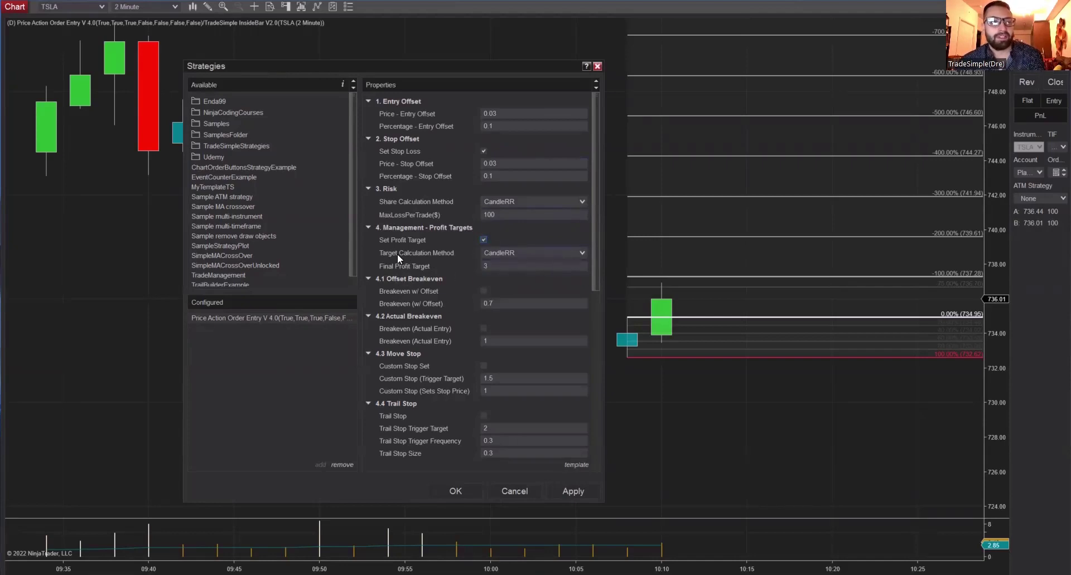
- Try ActualRR as the target calculation method in the strategy's profit target settings
click(503, 256)
click(507, 276)
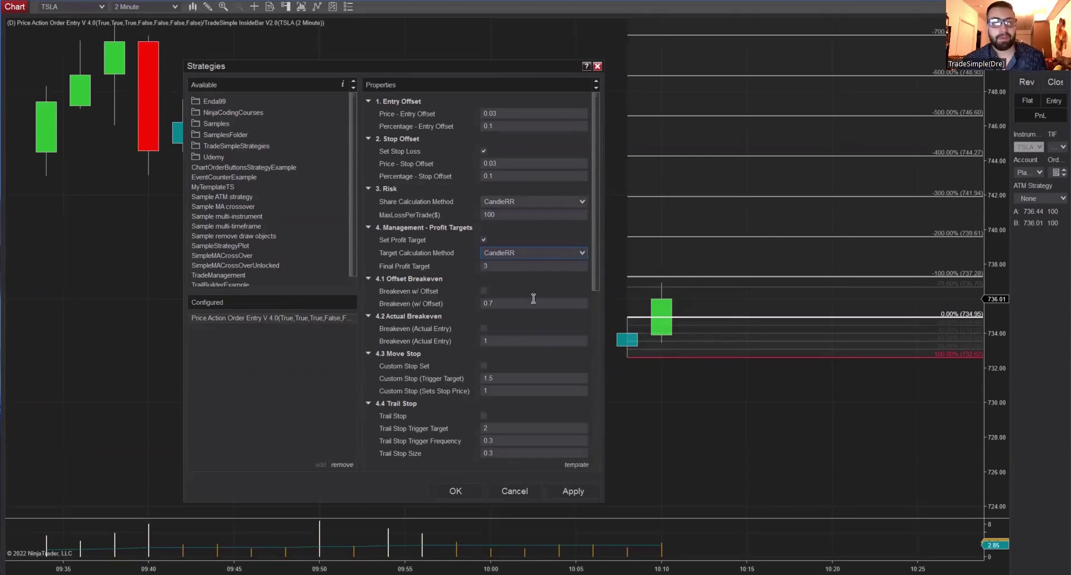
click(540, 253)
click(526, 265)
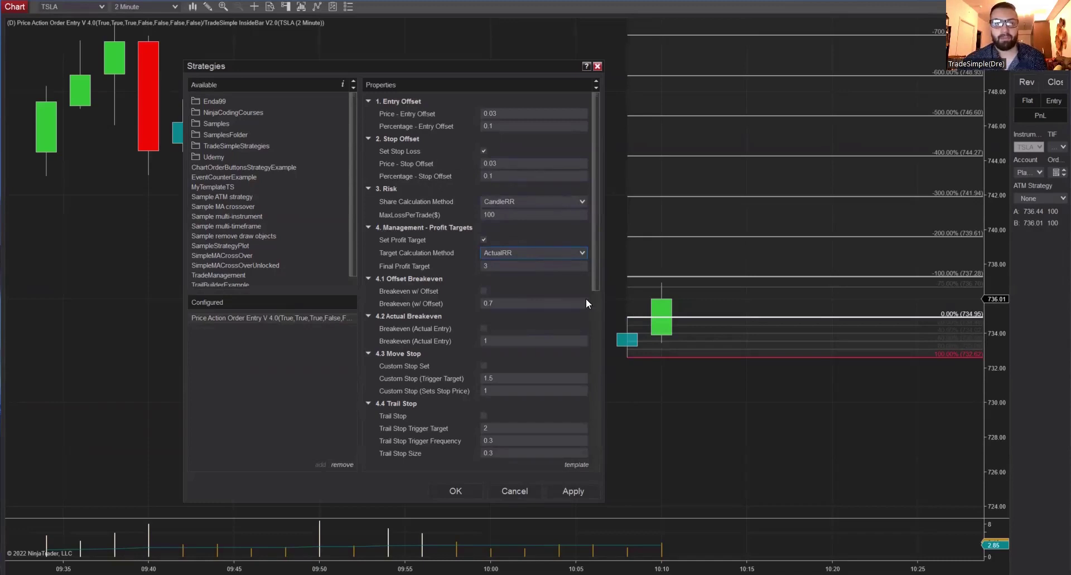
- Set the target calculation method to CandleRR with a final profit target of 3, then apply the settings and enable the strategy
click(512, 251)
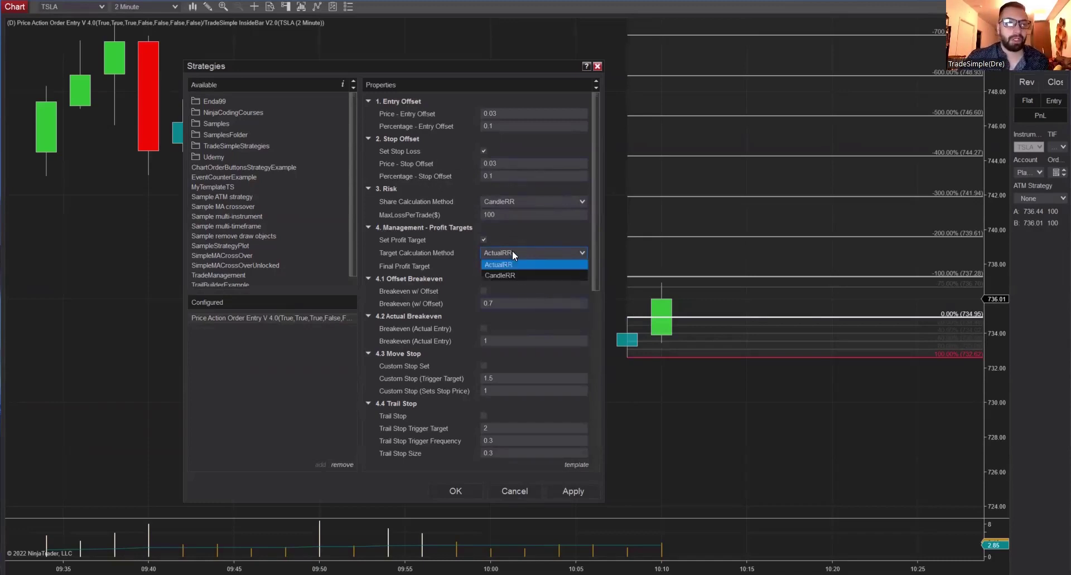
key(Escape)
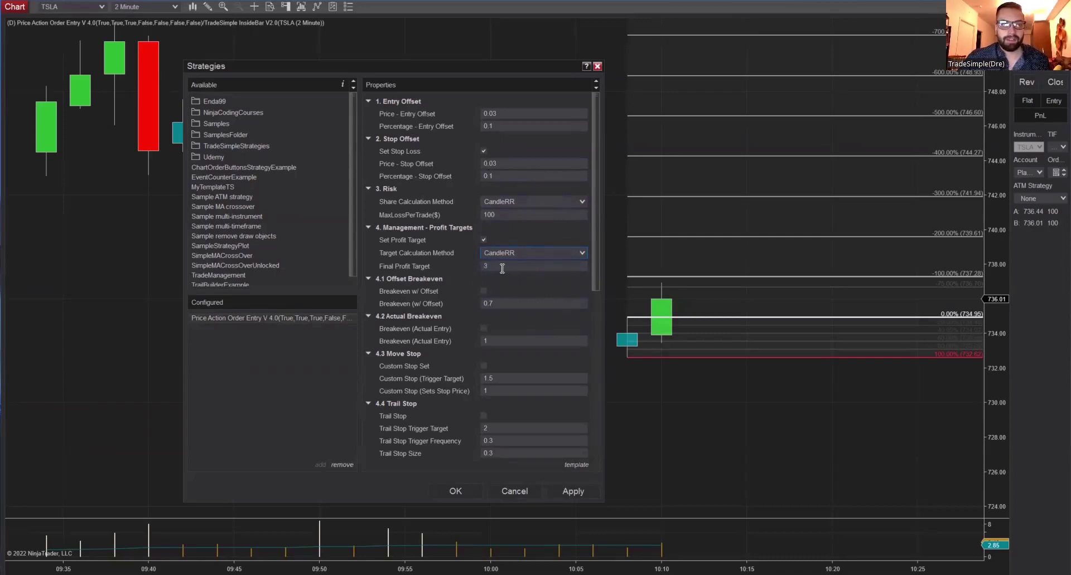
click(502, 268)
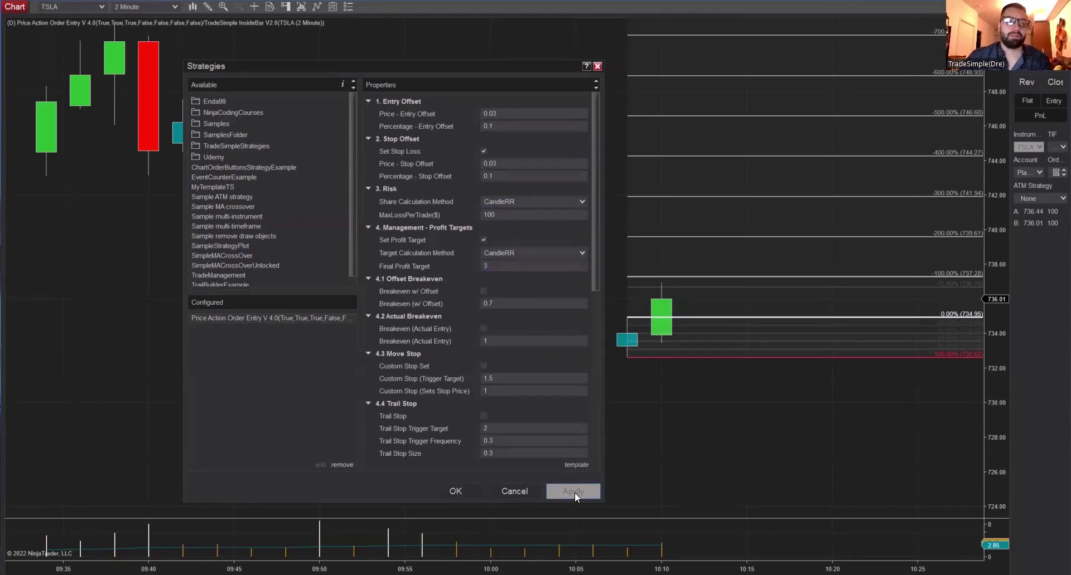
click(452, 493)
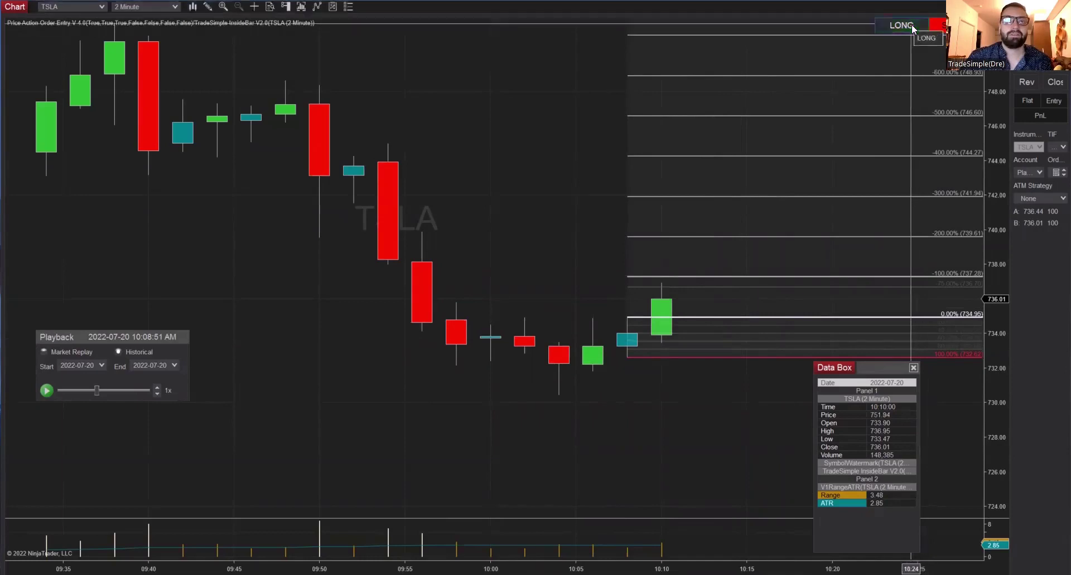
- Run the playback briefly with the long entry armed, pause it, and close the open long position
click(48, 392)
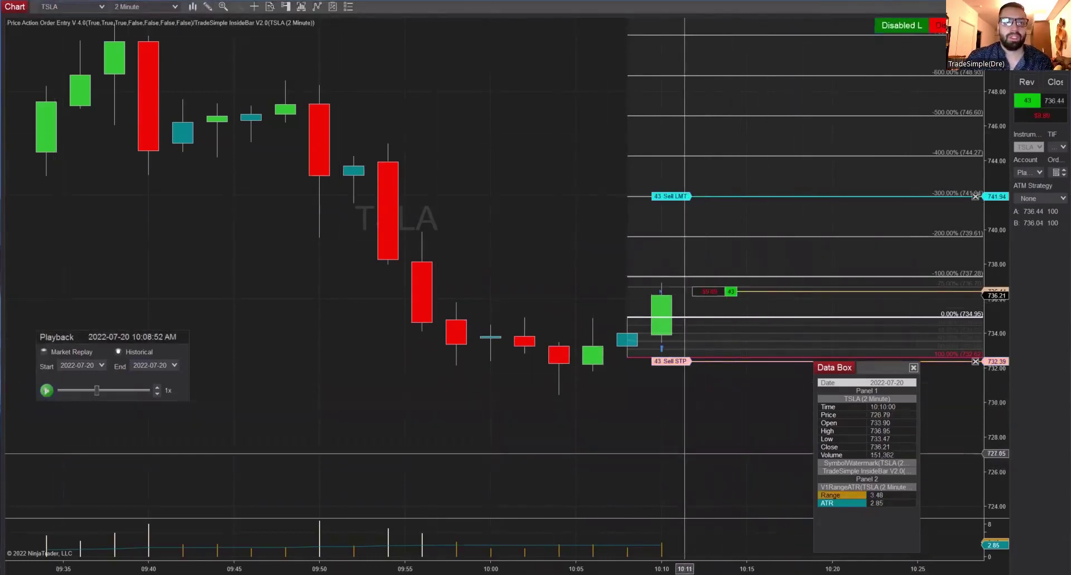
scroll(705, 449, down, 1)
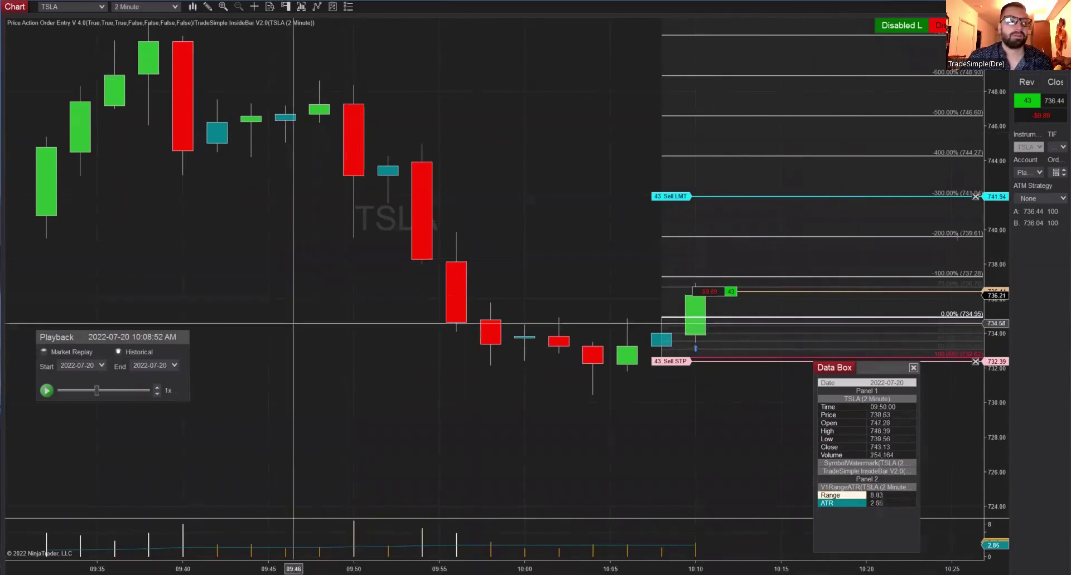
click(1054, 84)
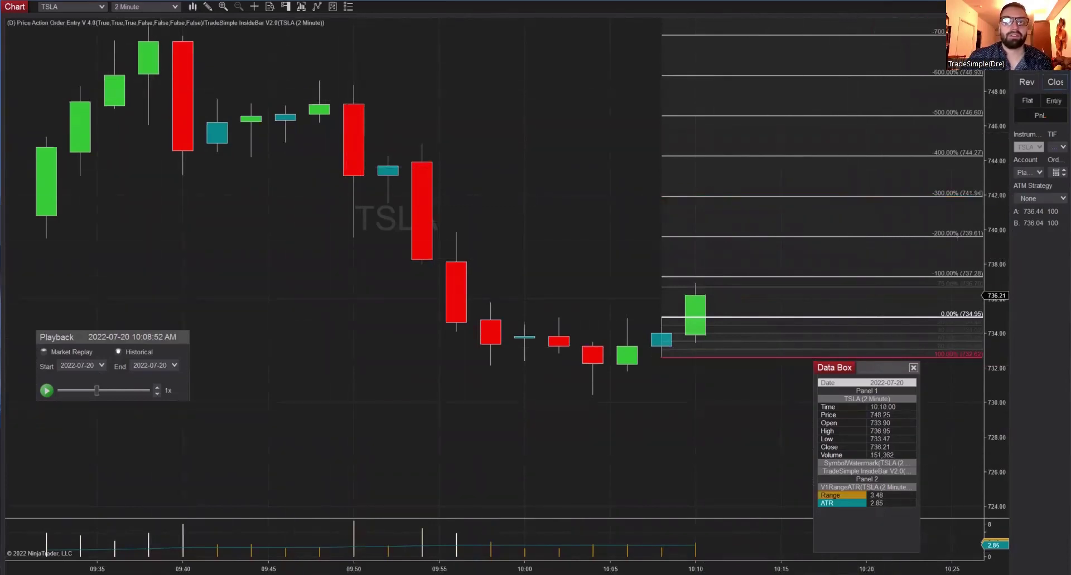
- Maximize the second TSLA chart and enable its strategy with ActualRR for both share and target calculation and a final profit target of 3
key(super+Down)
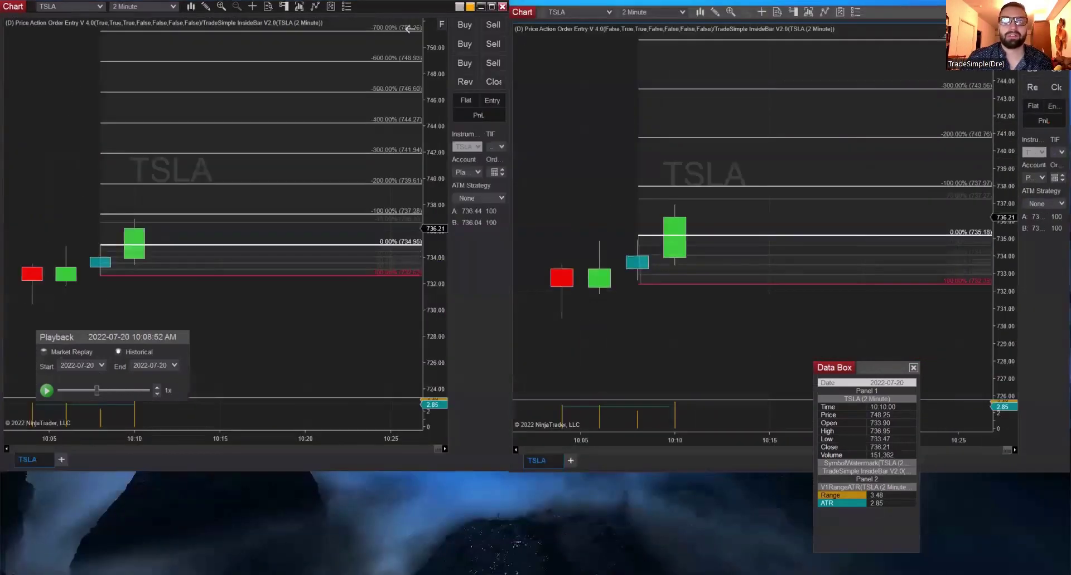
key(super+Up)
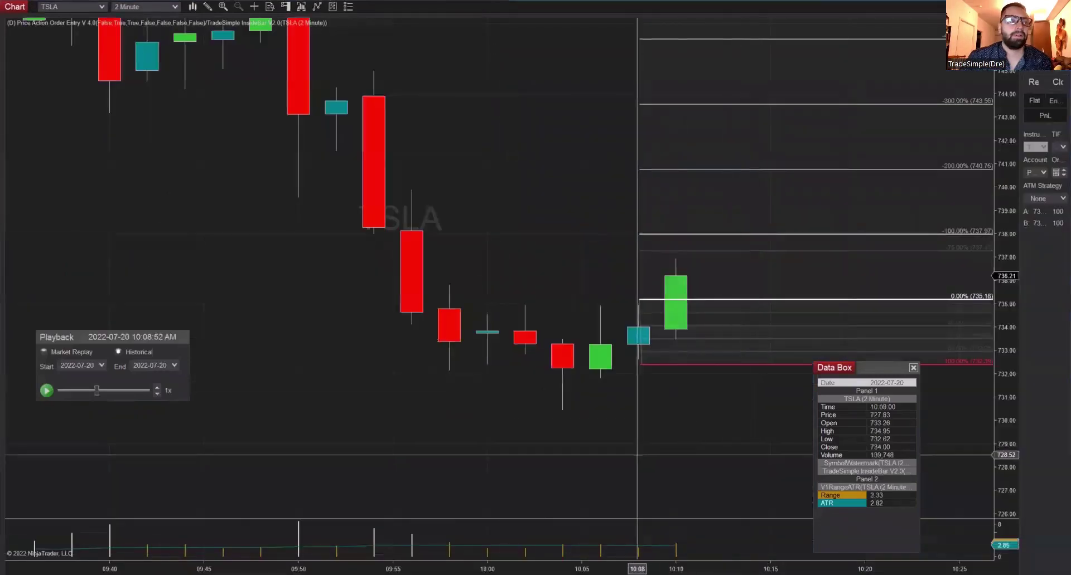
right_click(561, 214)
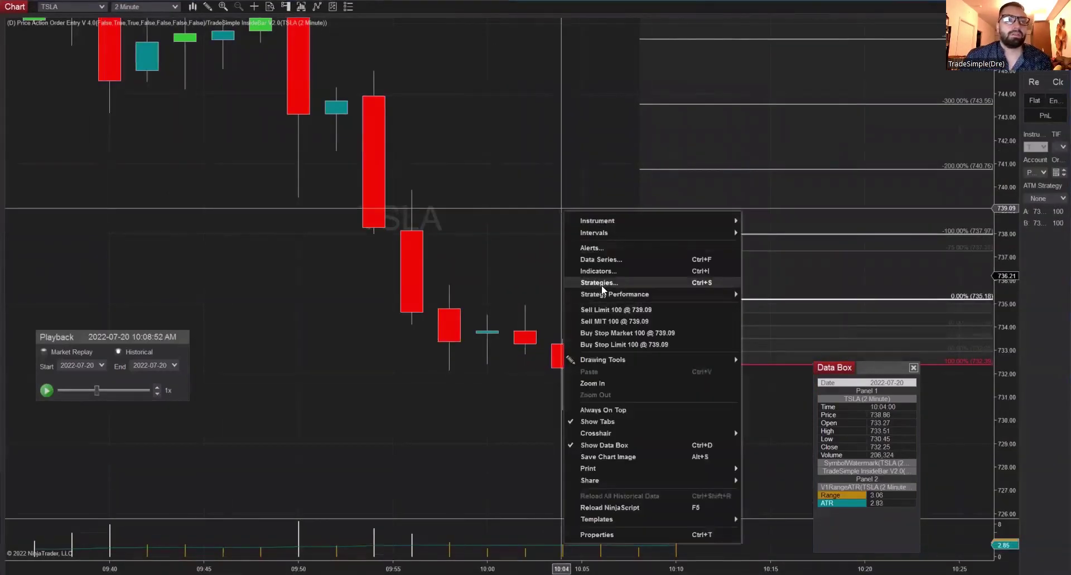
click(561, 208)
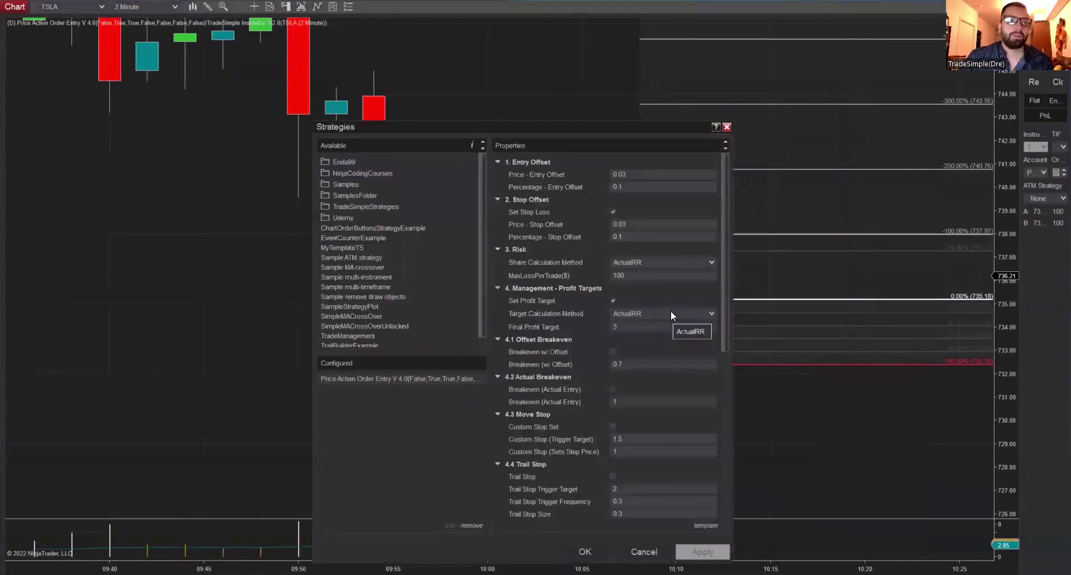
drag(630, 126, 508, 72)
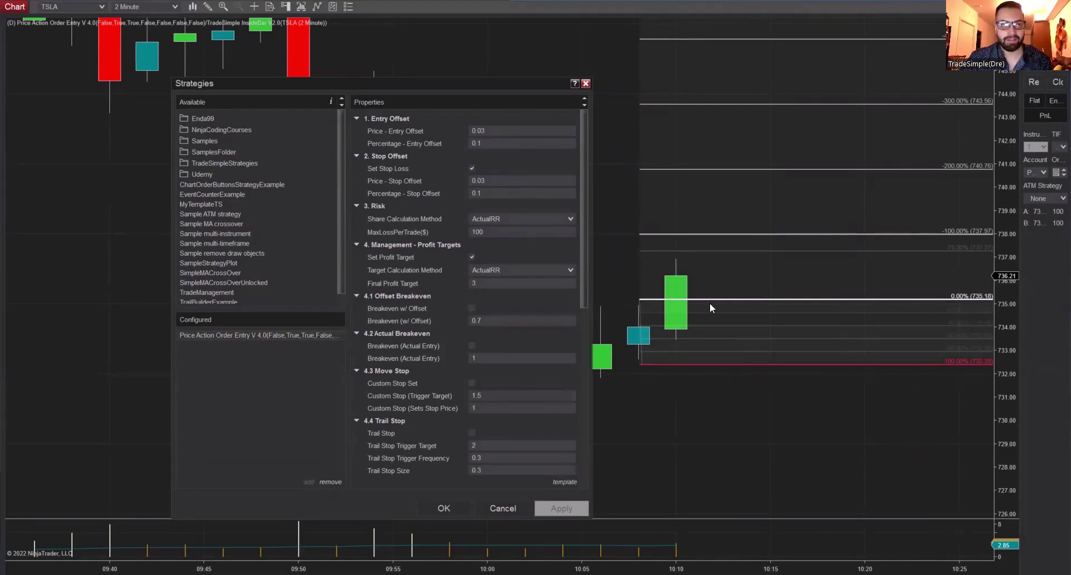
click(445, 509)
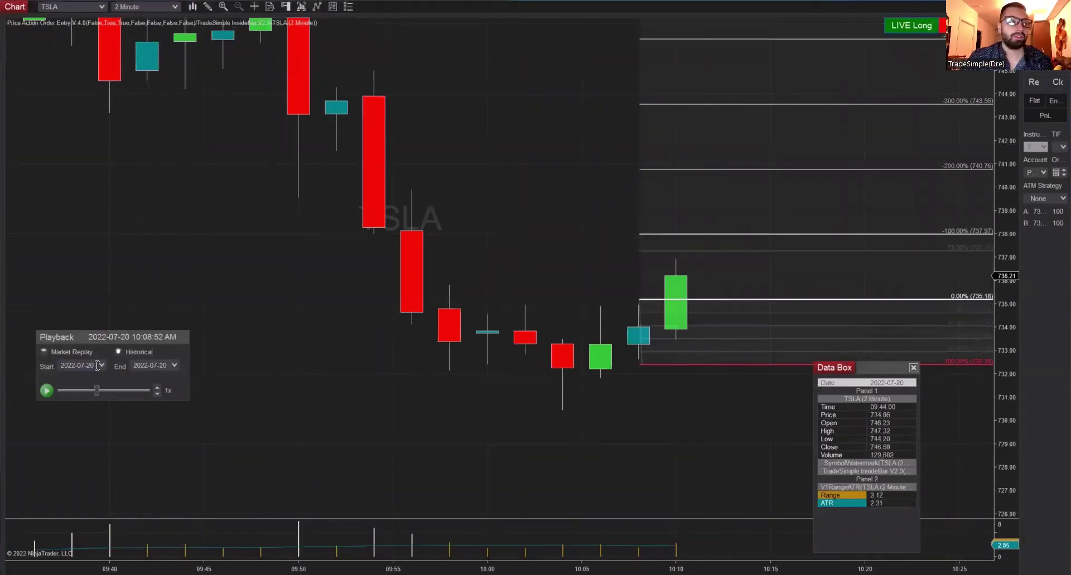
- Start the playback on the 2-minute TSLA chart with the long entry armed
click(47, 392)
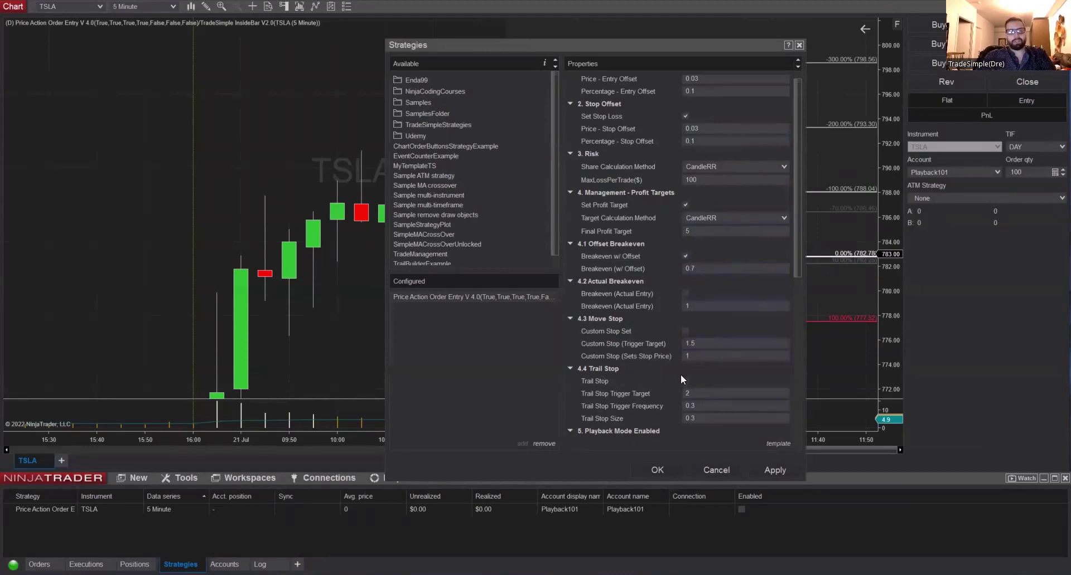
- Leave only the offset breakeven of 0.7 active among the breakeven and stop options, apply the settings, and enable the strategy
click(685, 294)
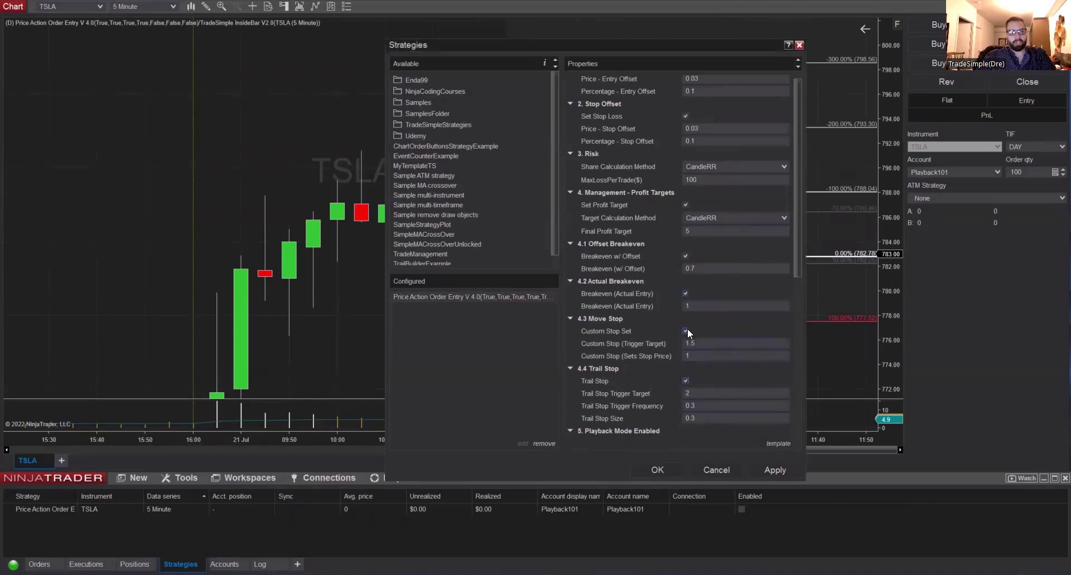
click(686, 294)
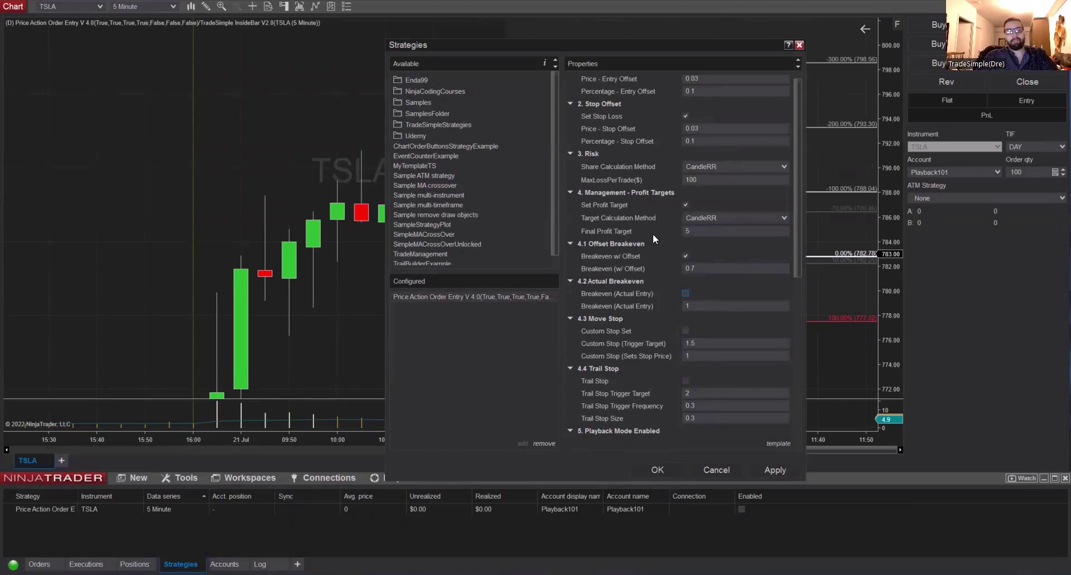
click(686, 257)
click(685, 257)
click(776, 470)
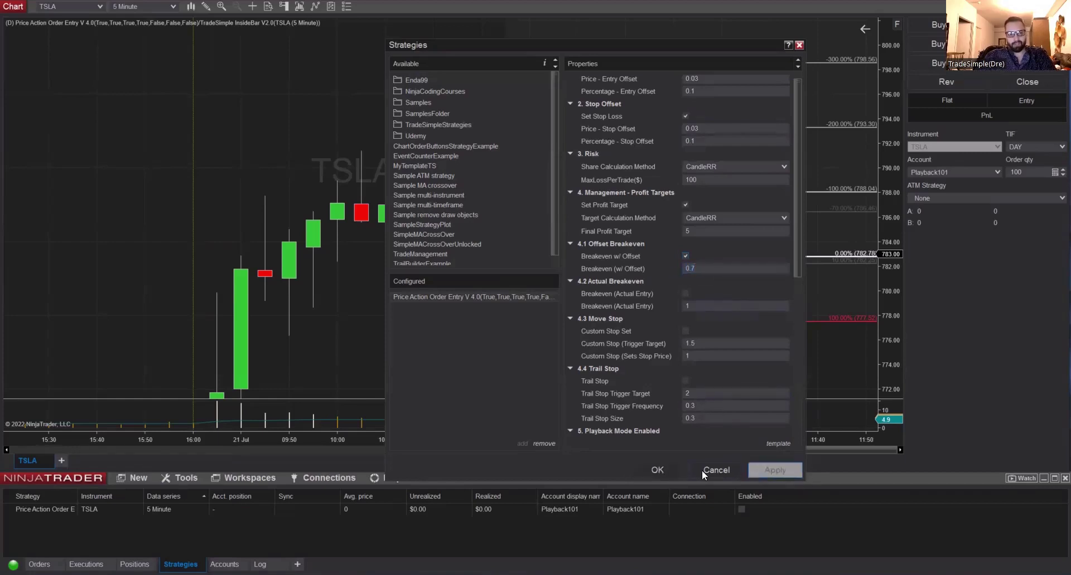
click(657, 470)
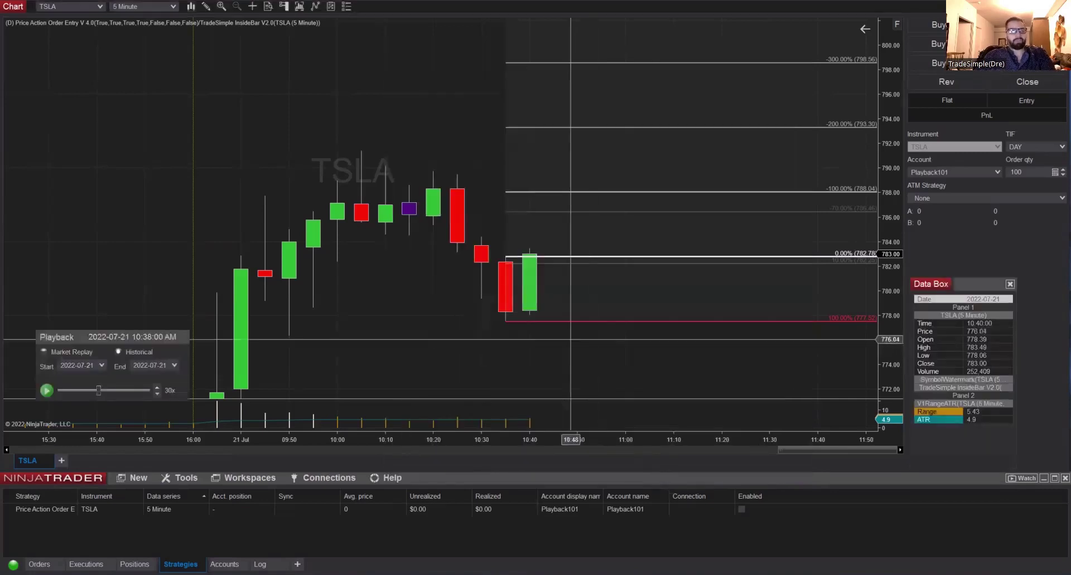
click(740, 509)
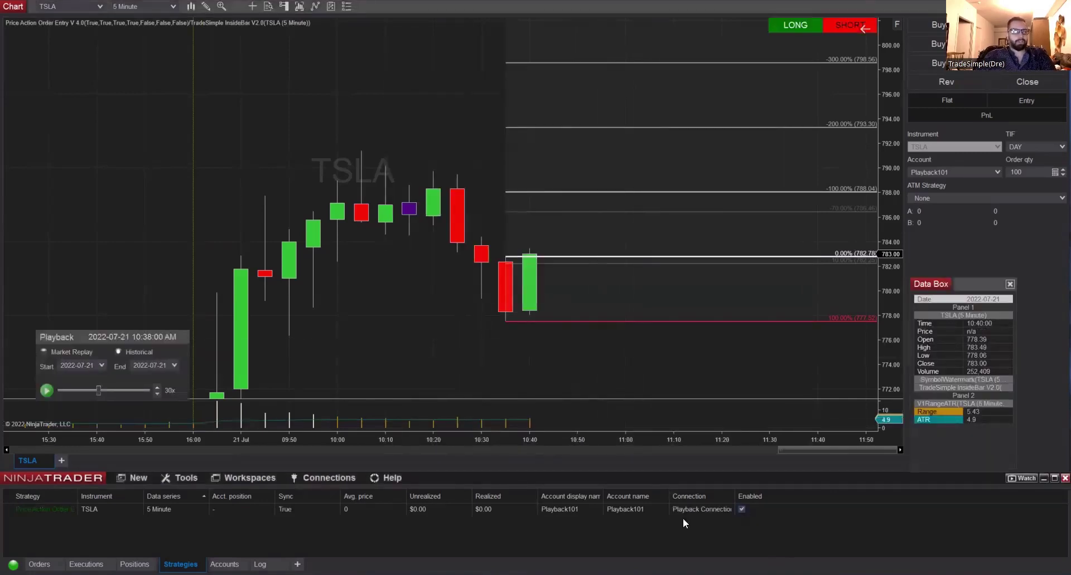
- Arm the long entry on the 5-minute TSLA chart and run the playback, slowing it to 1x
click(157, 387)
click(157, 393)
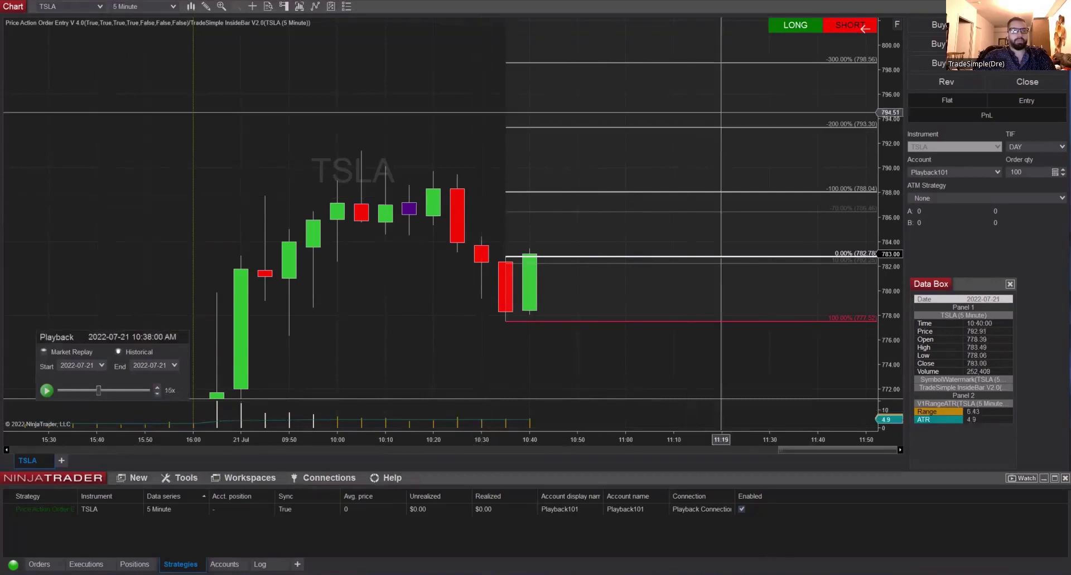
click(795, 26)
click(46, 391)
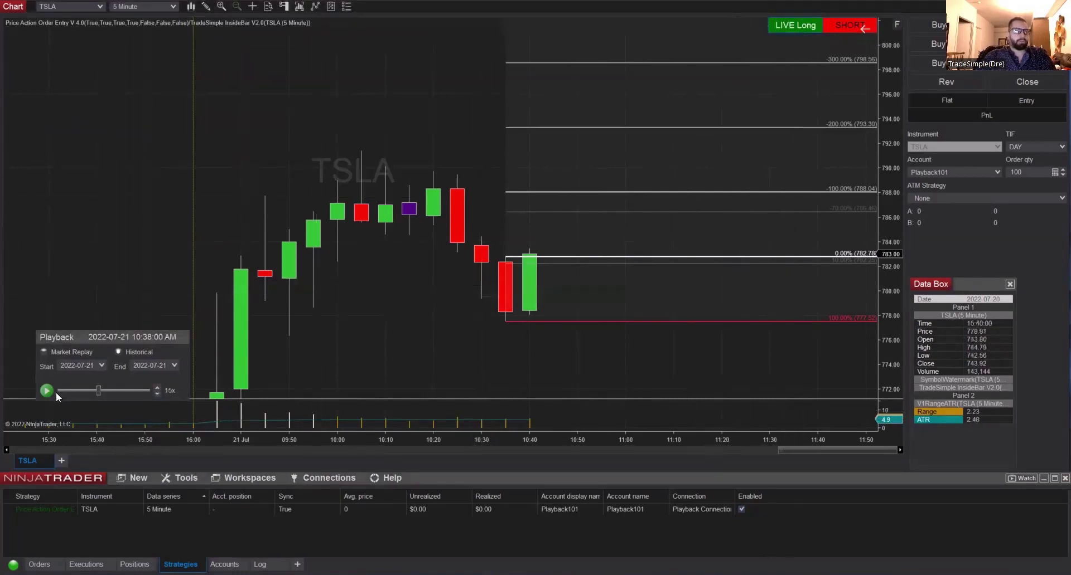
click(157, 393)
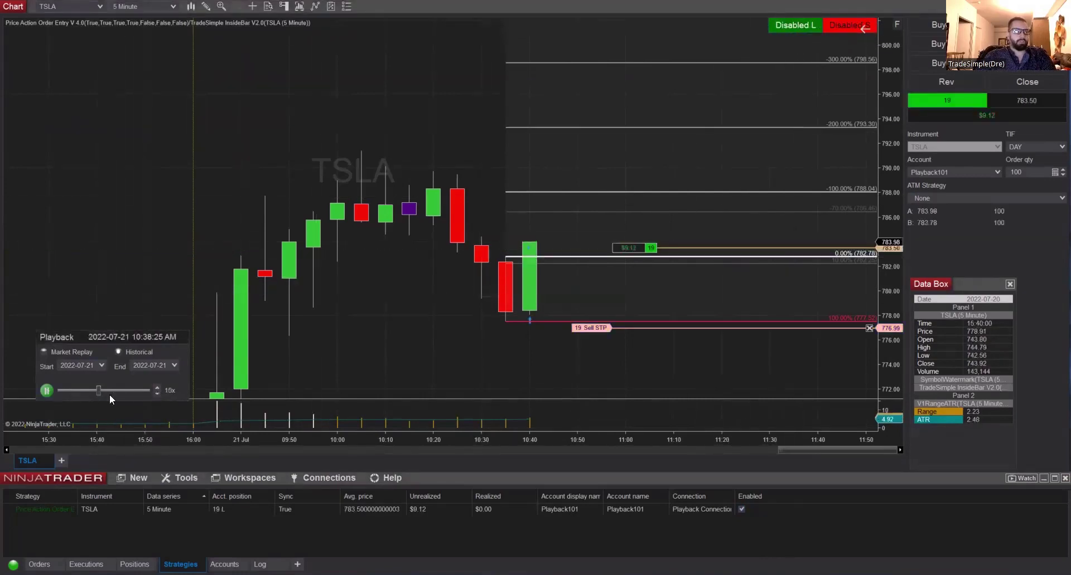
double_click(157, 393)
double_click(158, 393)
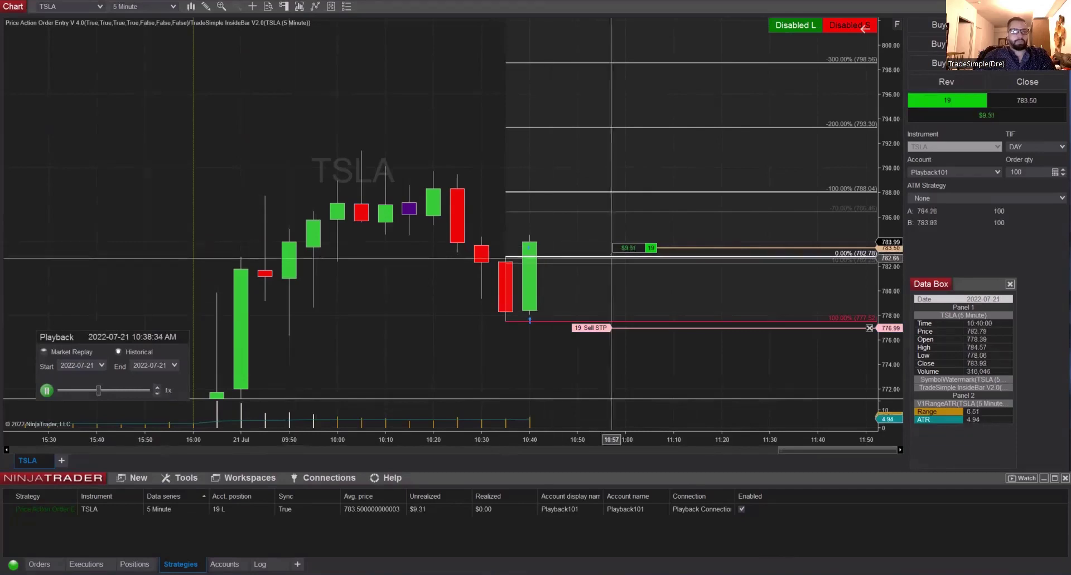
- Place up arrows beneath the 70% level line and beneath the dim line just under the 0.00% level
click(577, 227)
drag(578, 226, 577, 219)
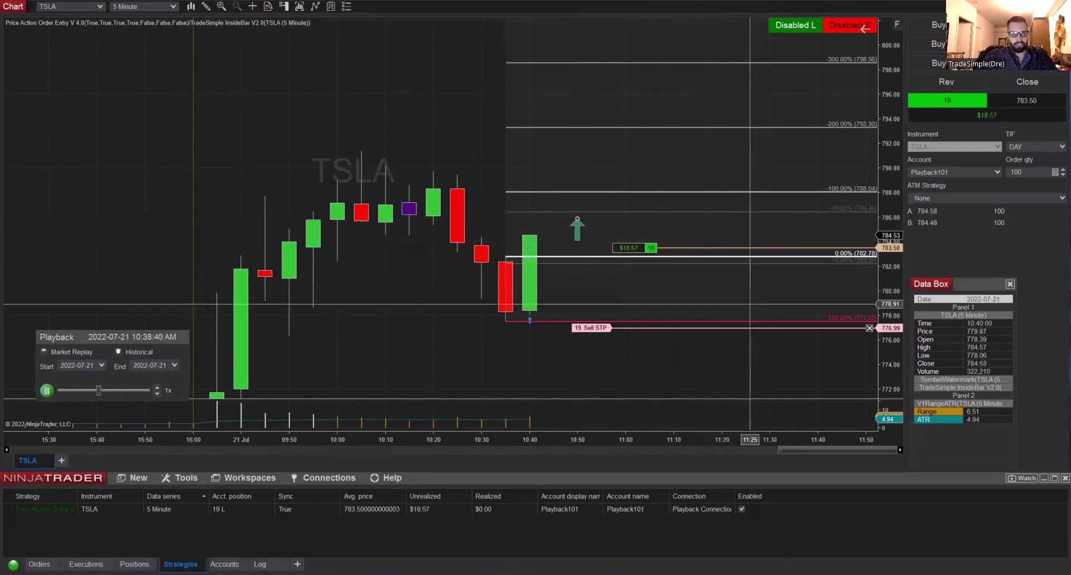
click(576, 277)
mouse_move(576, 278)
mouse_down()
mouse_move(505, 265)
mouse_move(559, 272)
mouse_up()
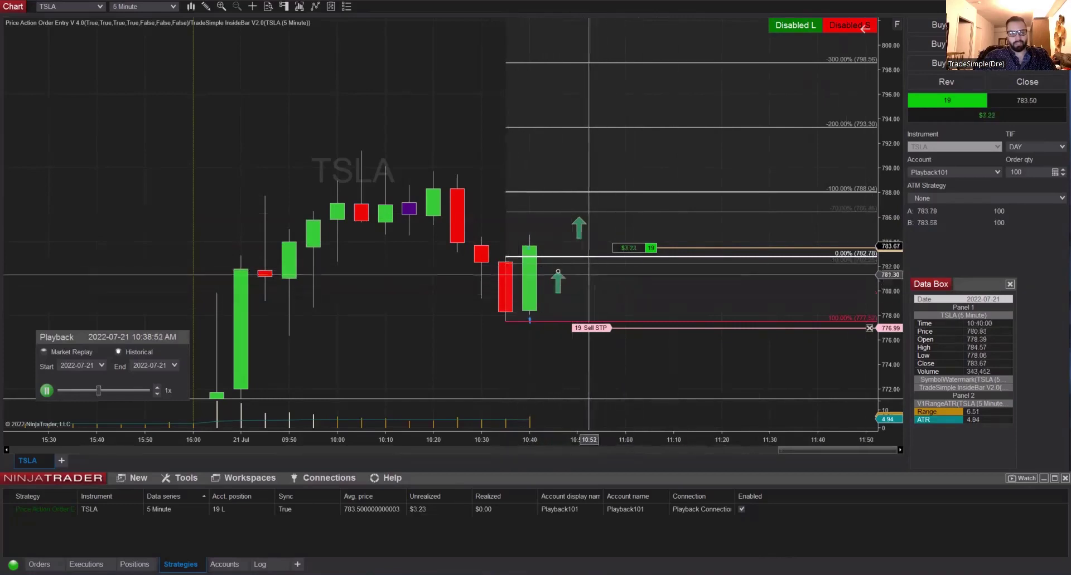
drag(561, 274, 561, 272)
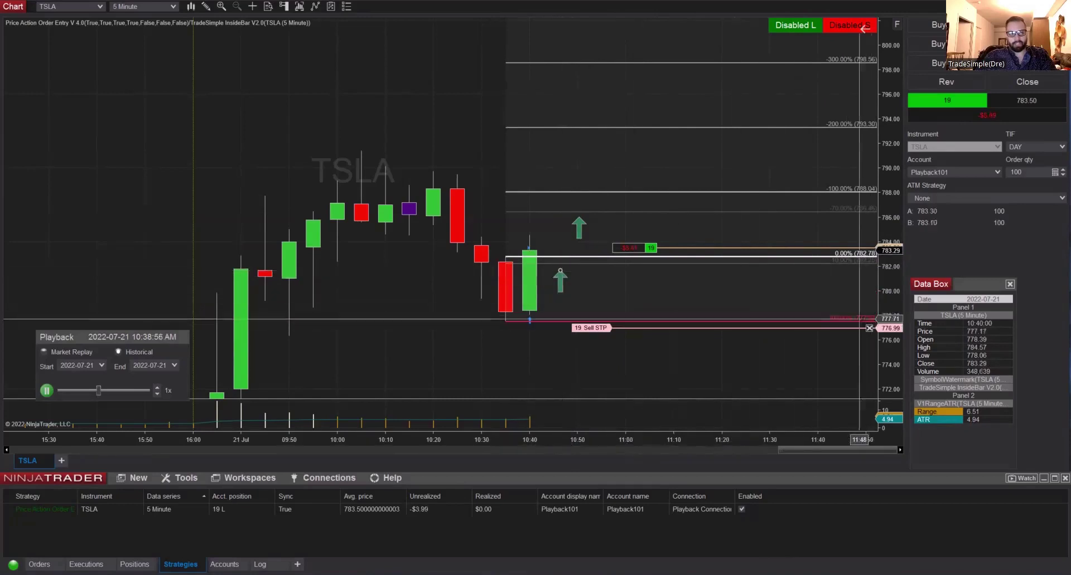
- Speed the running playback up to 100x to advance the open long trade
click(156, 388)
click(156, 388)
click(157, 389)
click(156, 389)
click(157, 389)
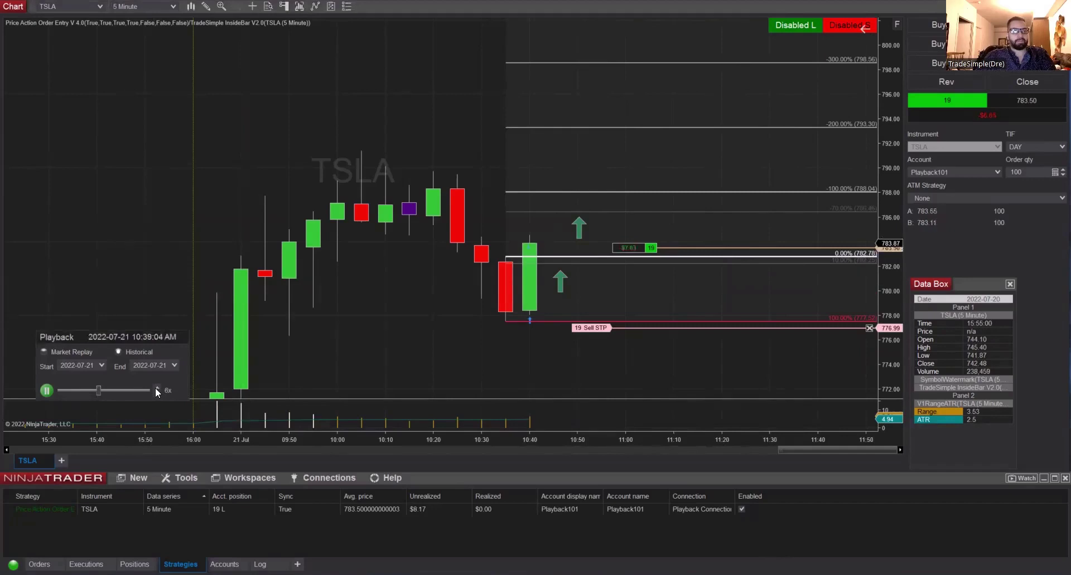
click(156, 389)
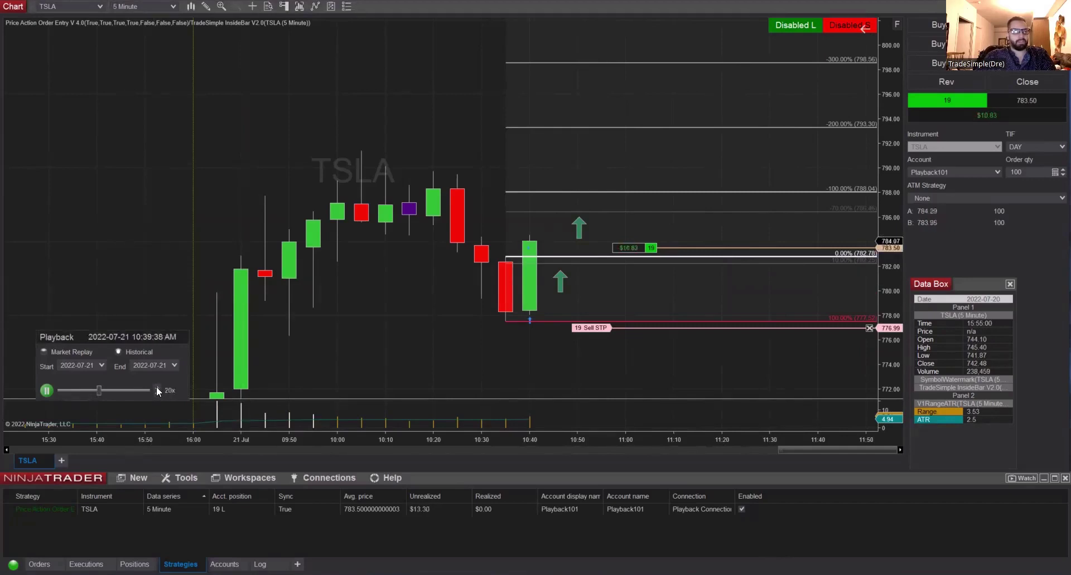
click(157, 388)
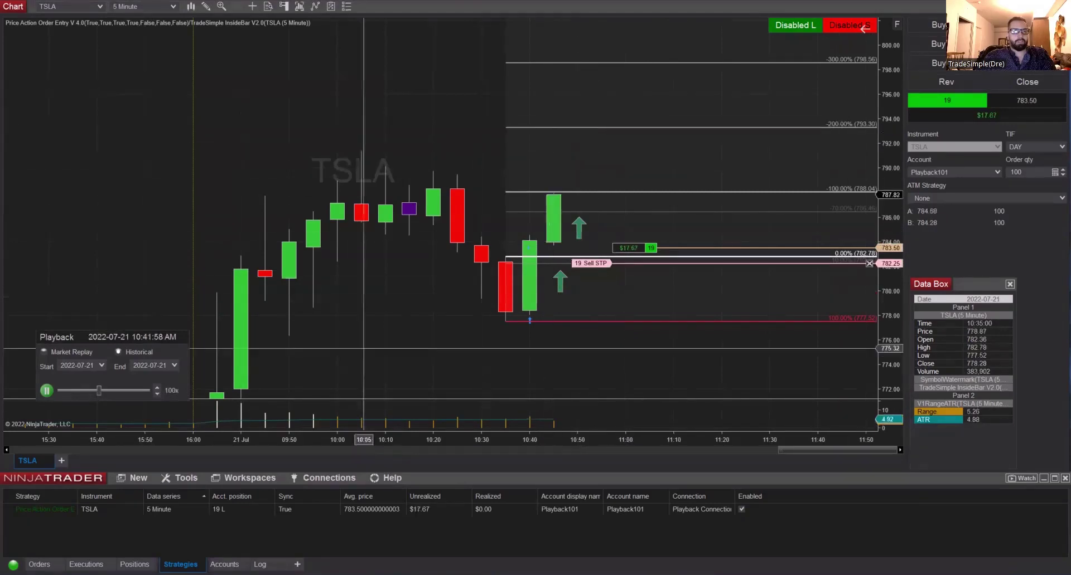
- Slow the playback to 3x and move the upper arrow beneath the raised sell stop line
click(158, 392)
click(158, 393)
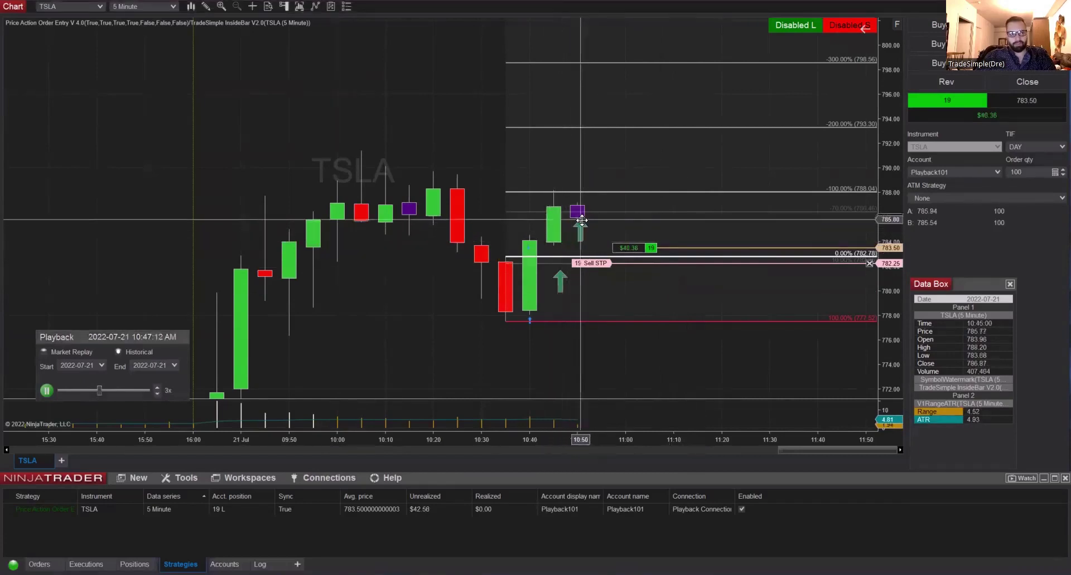
drag(580, 231, 731, 284)
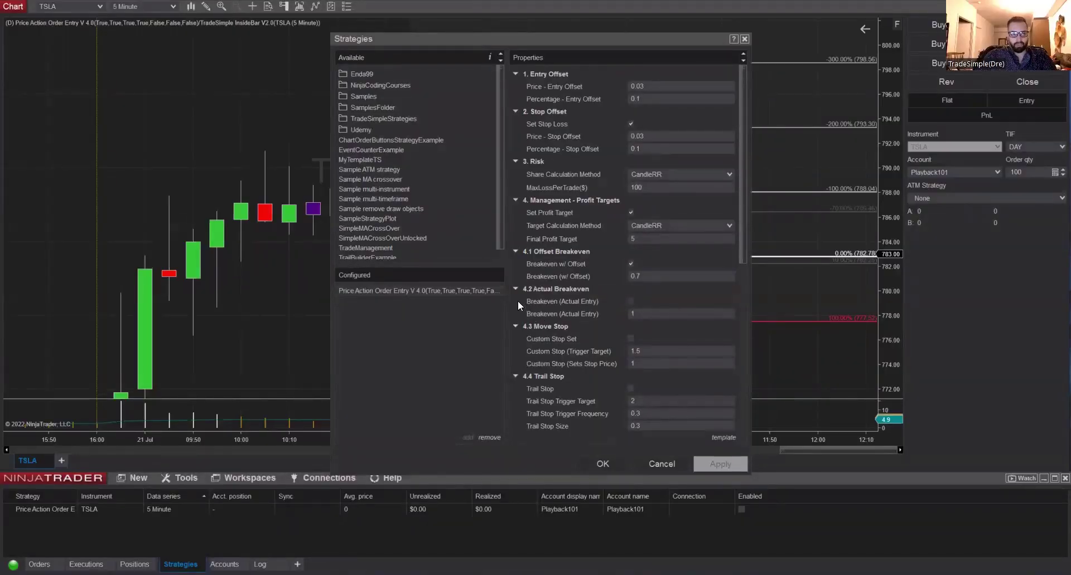
- Turn off the offset breakeven, activate the actual-entry breakeven at 1, apply the settings, and enable the strategy
click(630, 264)
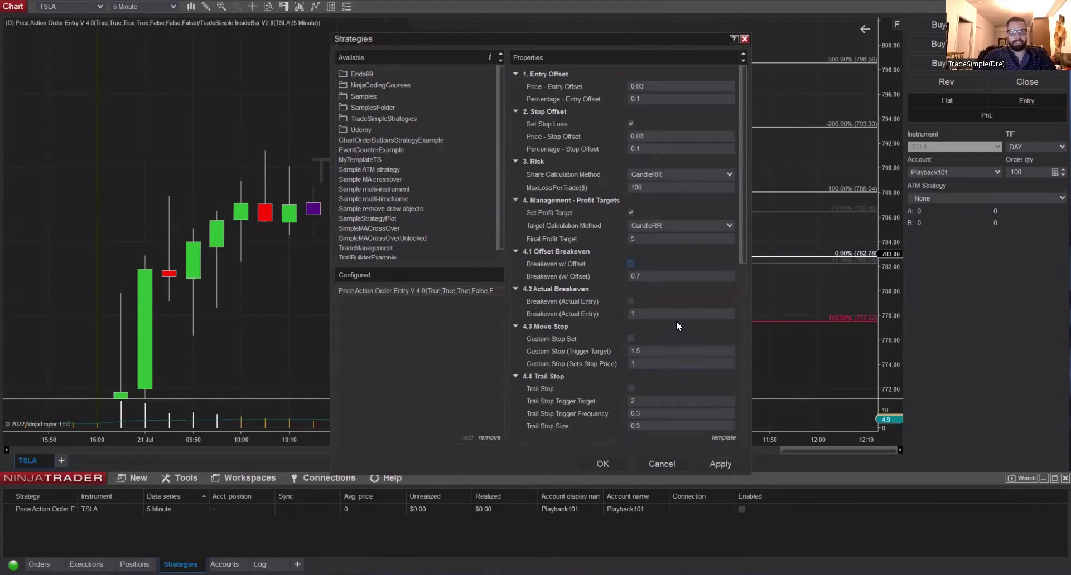
click(643, 315)
click(630, 302)
click(647, 314)
click(702, 466)
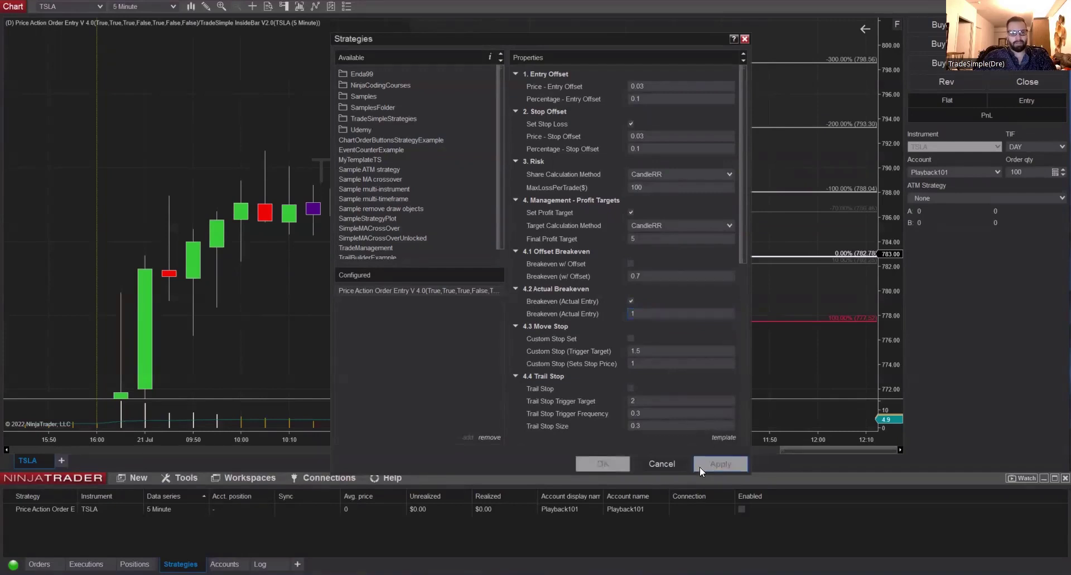
click(607, 464)
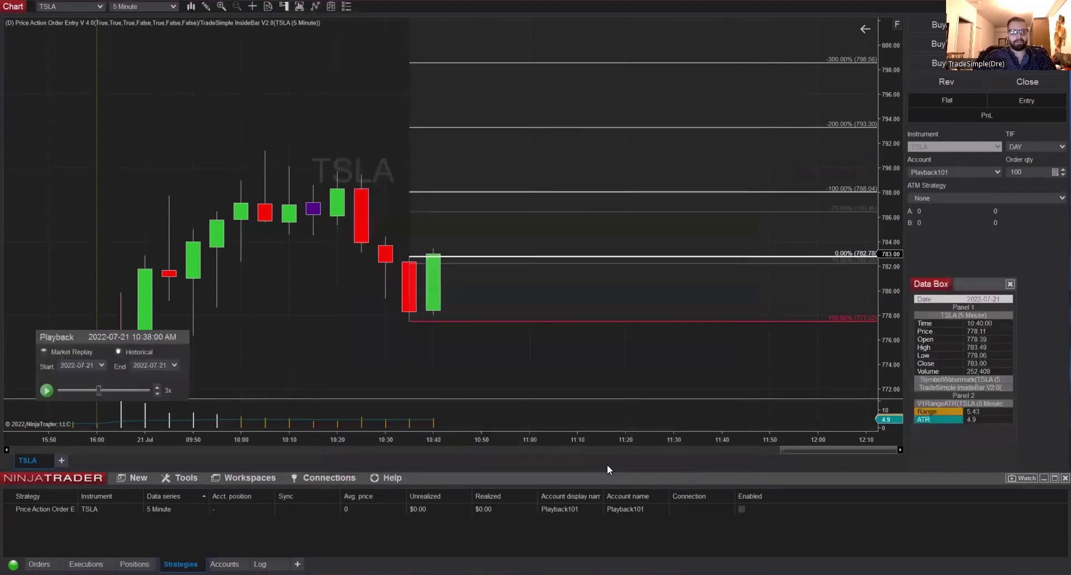
click(741, 508)
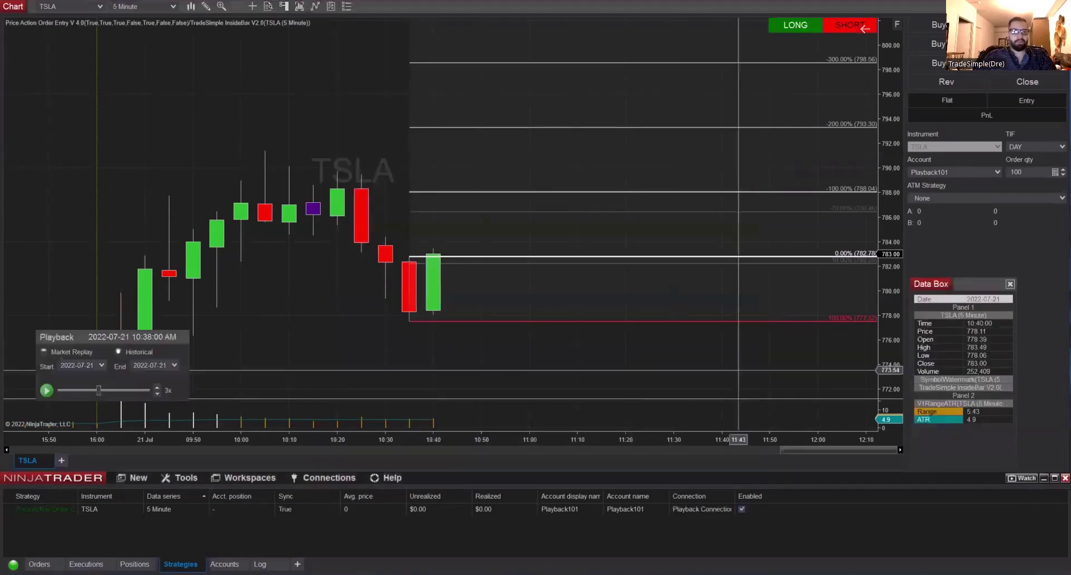
- Arm the long entry, start the playback, and mark the -100% level and the entry area with up arrows
click(794, 26)
click(47, 391)
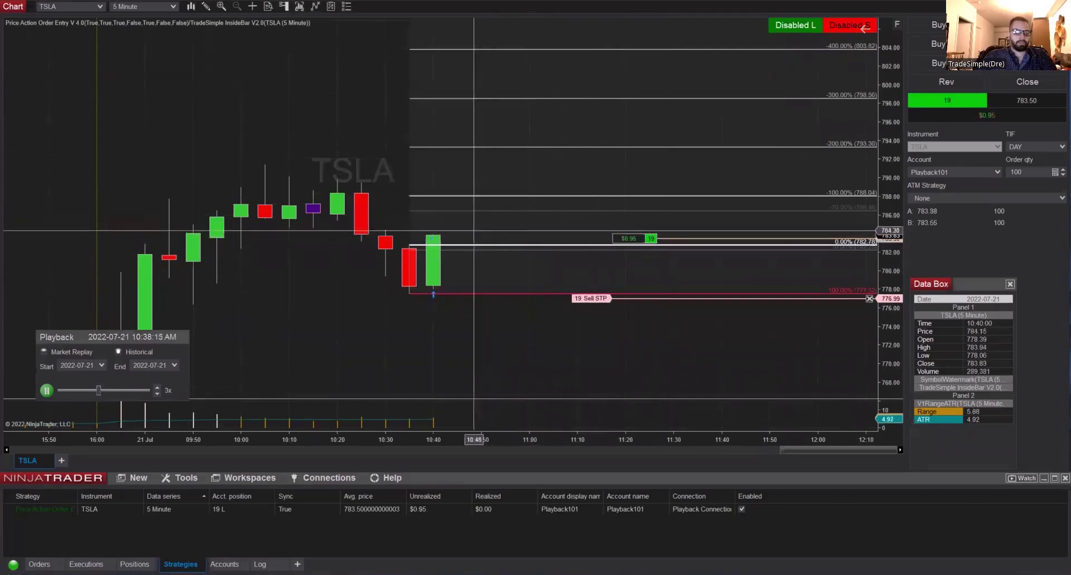
click(477, 203)
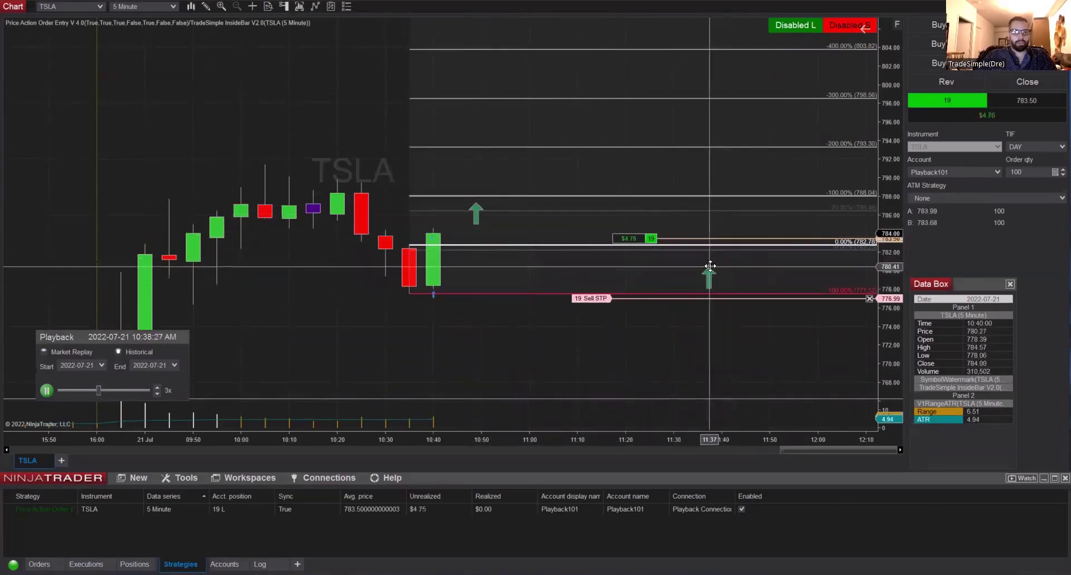
click(751, 247)
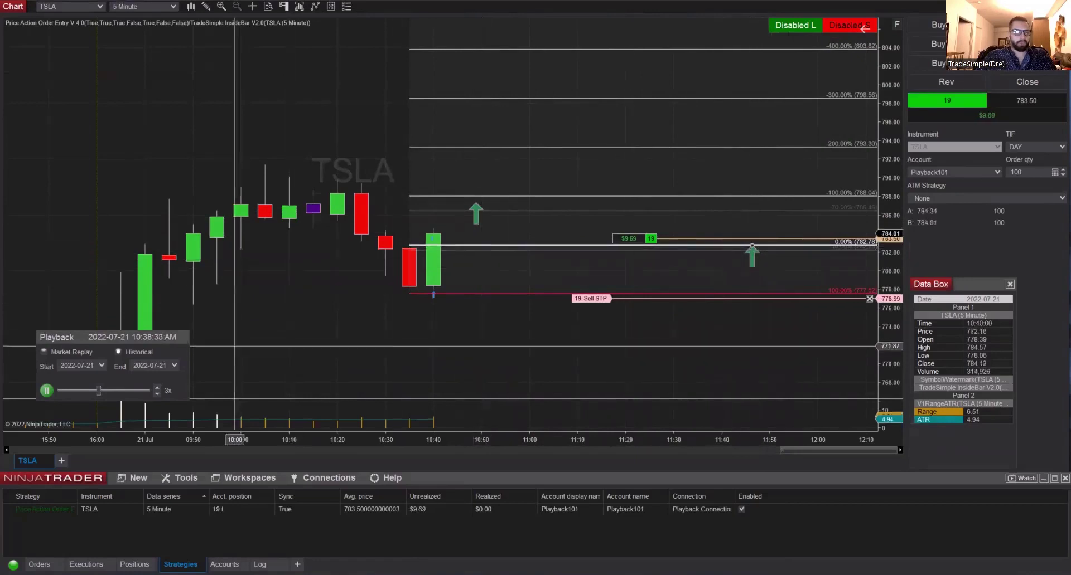
- Advance the playback at 100x, pause it, and move the lower arrow along the sell stop line at the entry price
click(158, 387)
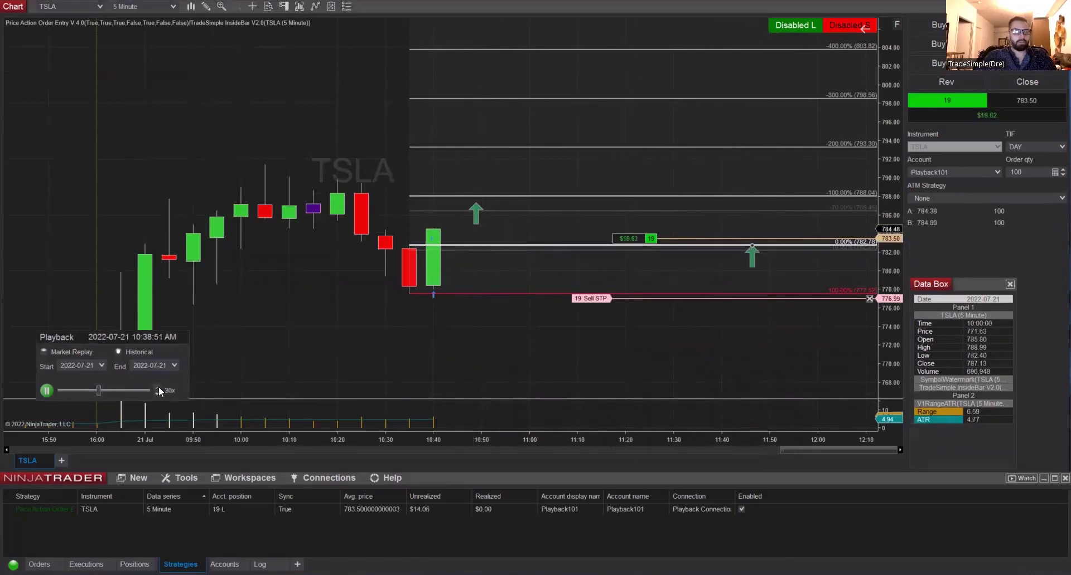
click(158, 387)
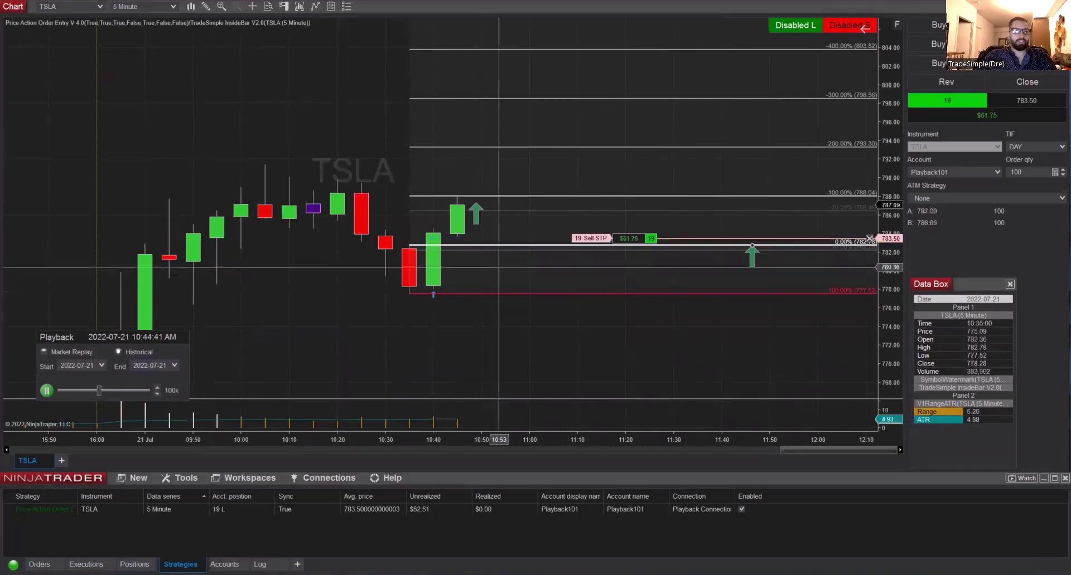
click(46, 390)
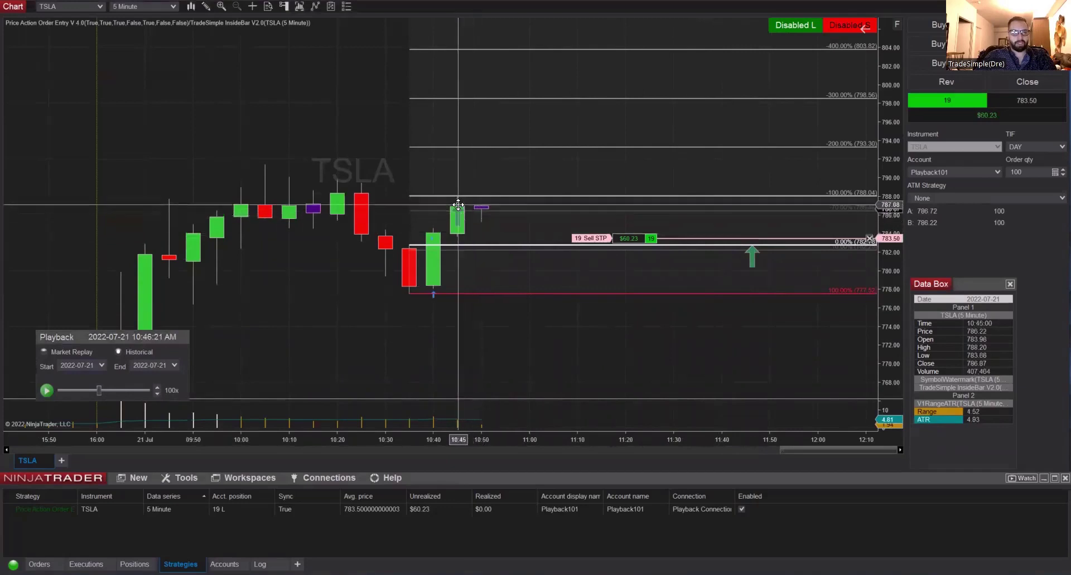
mouse_move(752, 254)
mouse_down()
mouse_move(581, 248)
mouse_move(690, 251)
mouse_up()
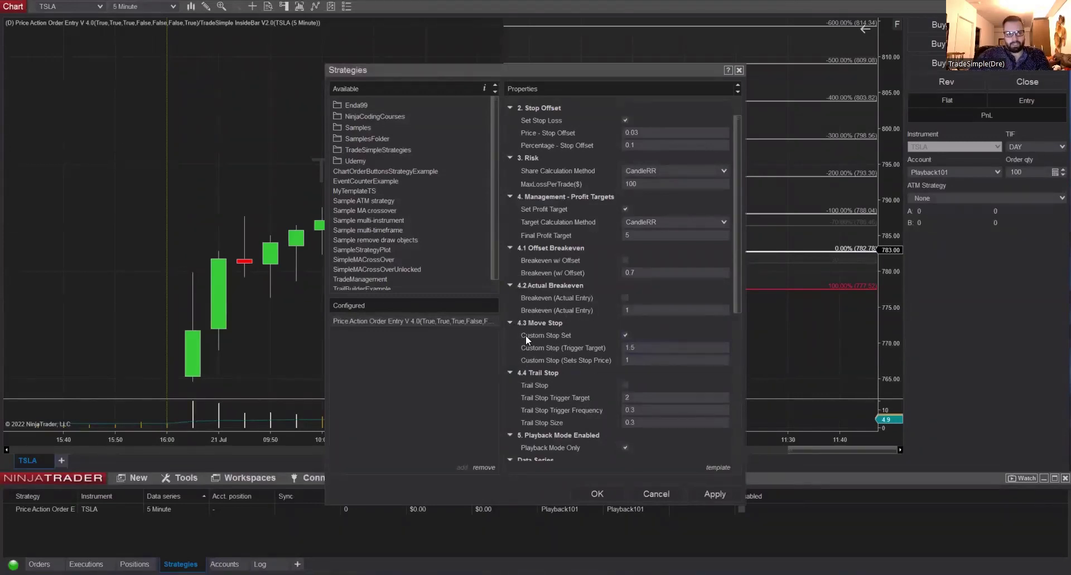
- Set the custom stop's trigger target to 2 with a stop price setting of 1, then apply and accept the strategy settings
click(645, 358)
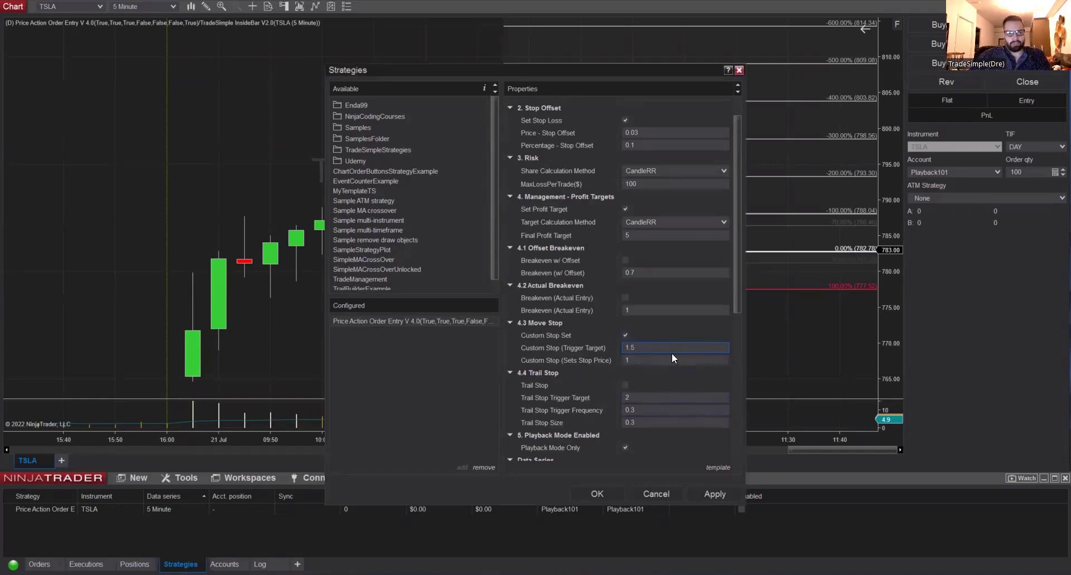
key(BackSpace)
key(BackSpace)
key(BackSpace)
text(4)
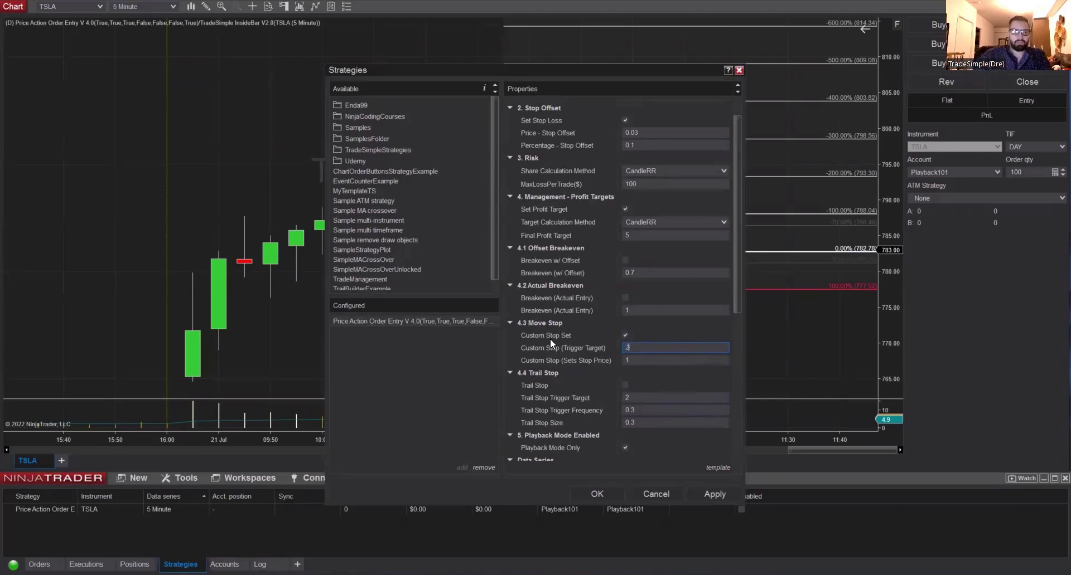
key(BackSpace)
text(2)
click(715, 494)
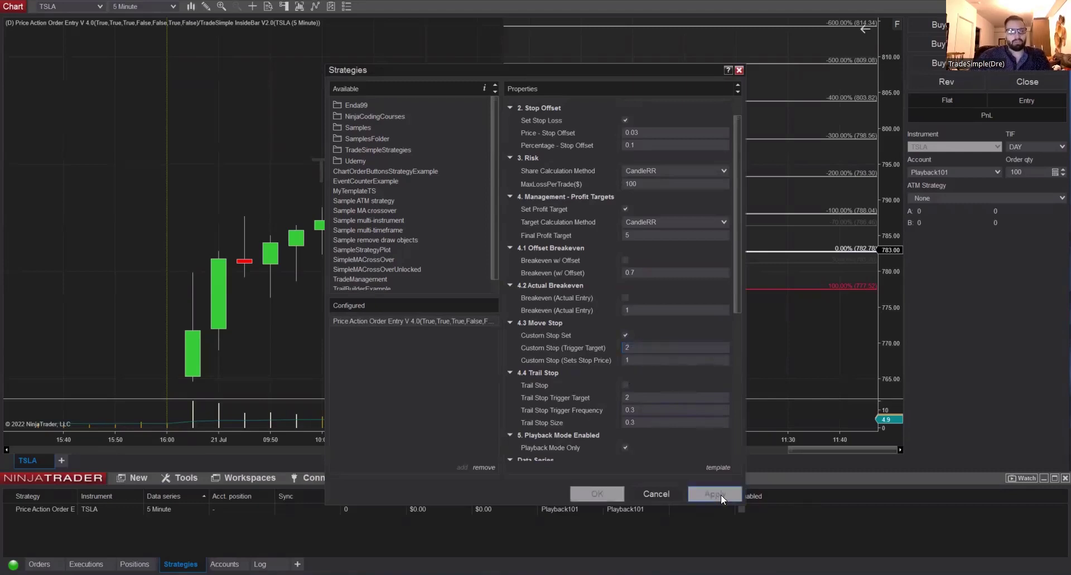
click(643, 348)
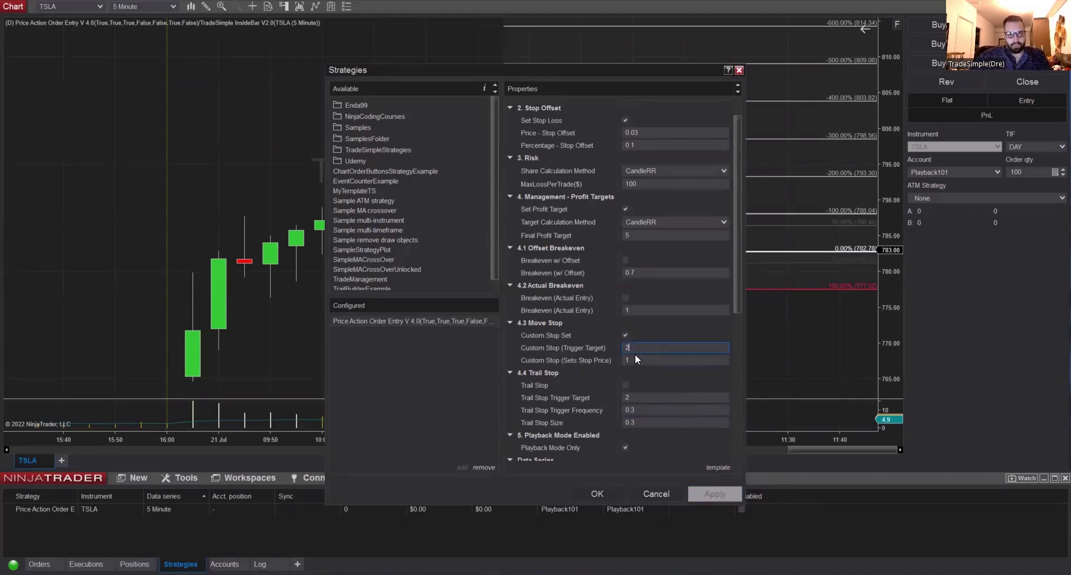
click(629, 361)
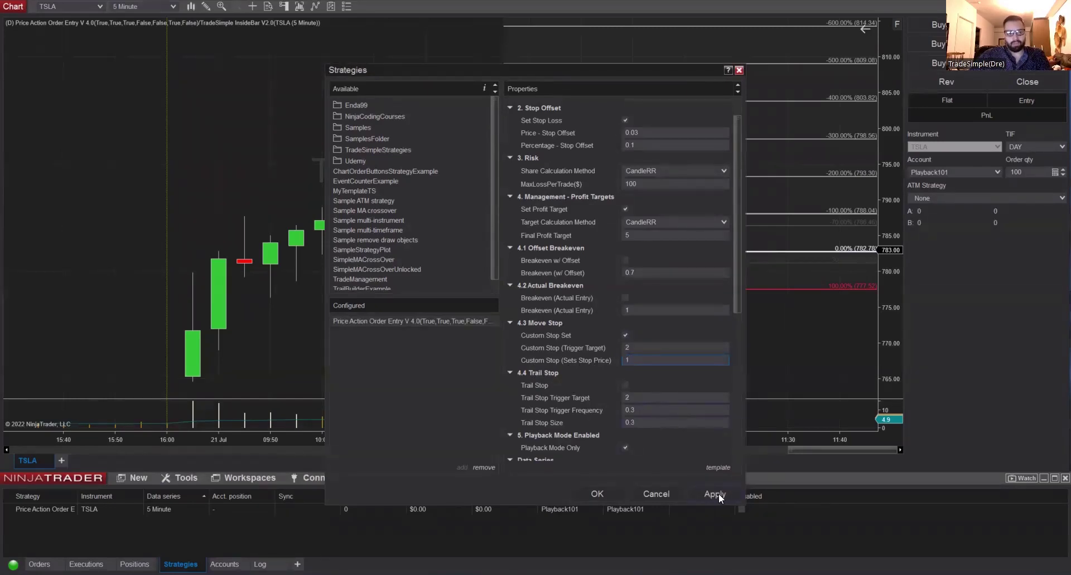
click(719, 493)
click(593, 498)
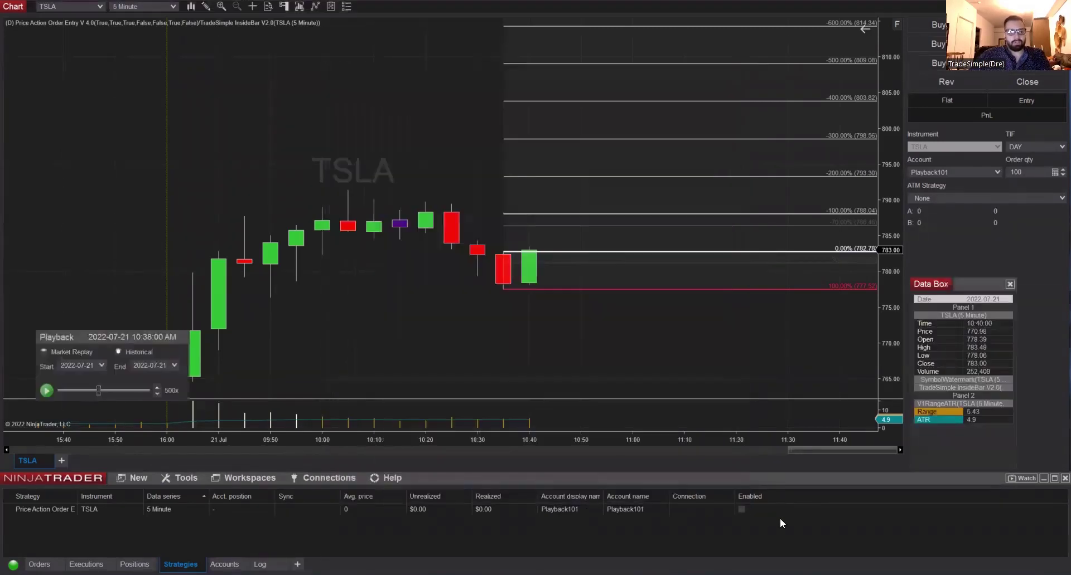
- Enable the strategy, arm the long entry, and run the playback at 20x
click(742, 509)
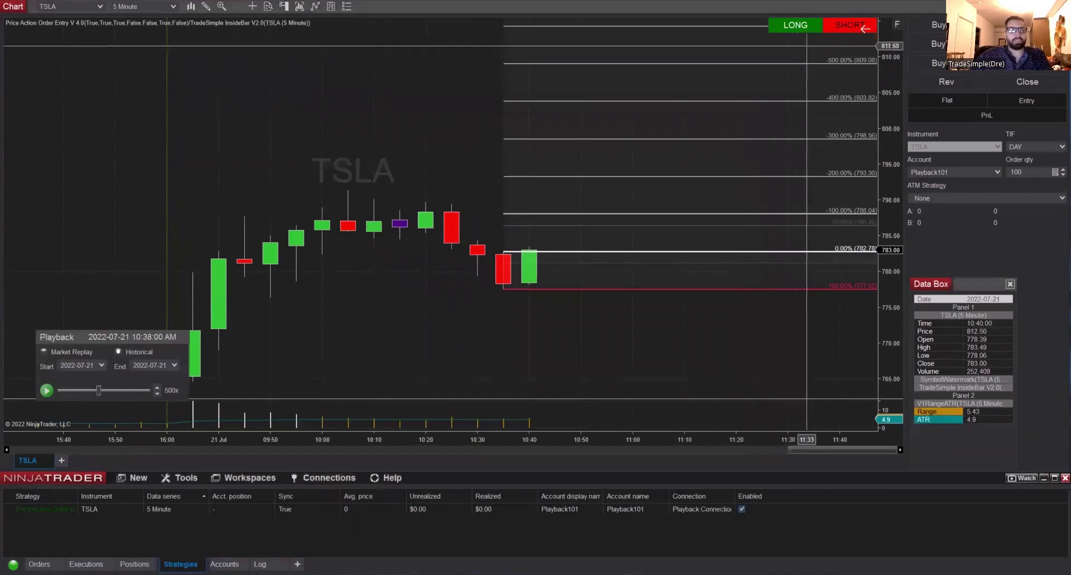
click(795, 25)
click(157, 393)
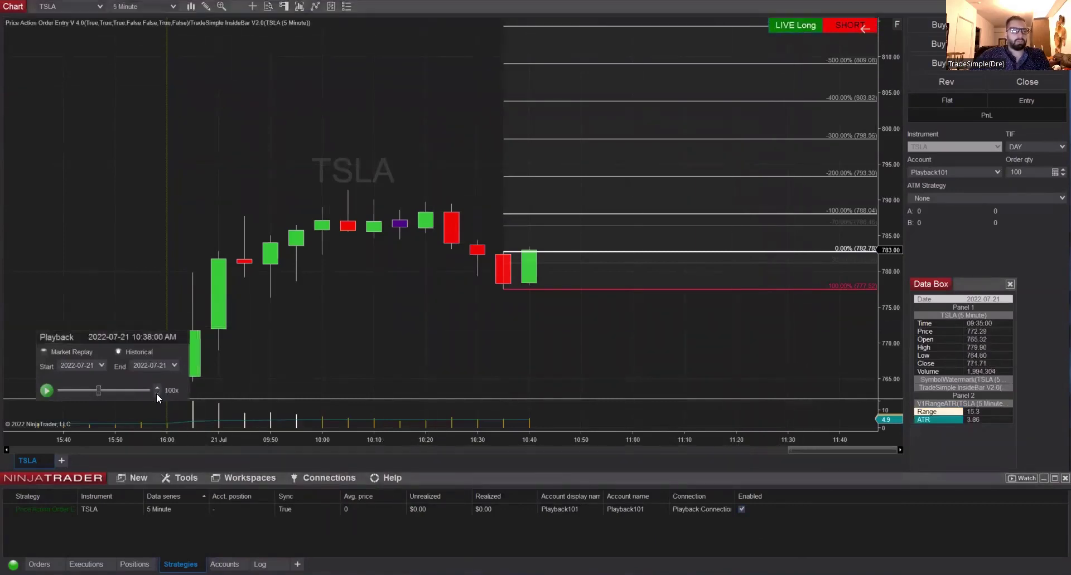
click(156, 394)
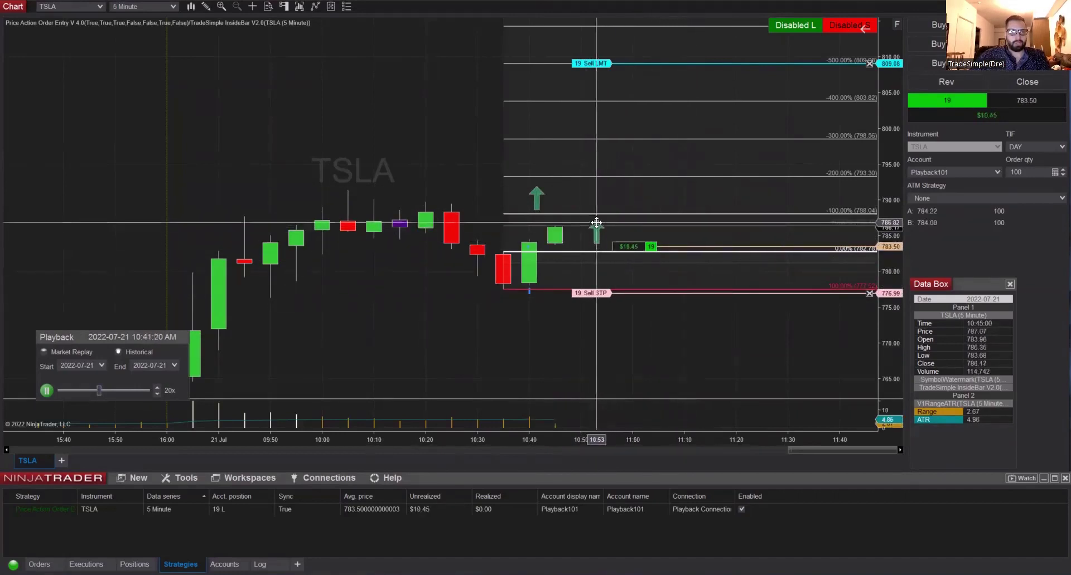
- Advance the playback at up to 500x, slow it to 4x, and pause it
click(158, 389)
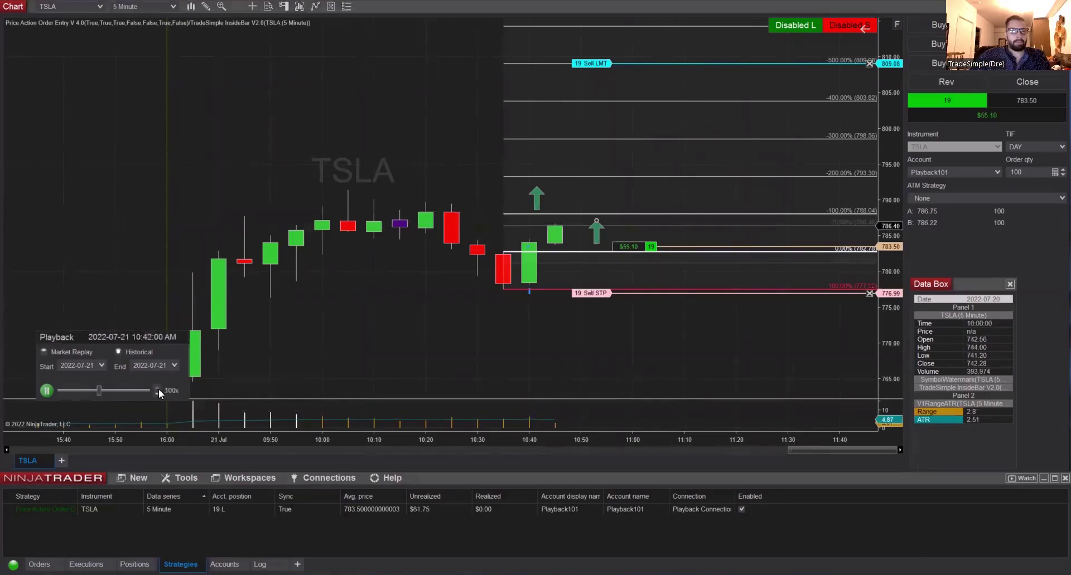
click(159, 389)
click(159, 388)
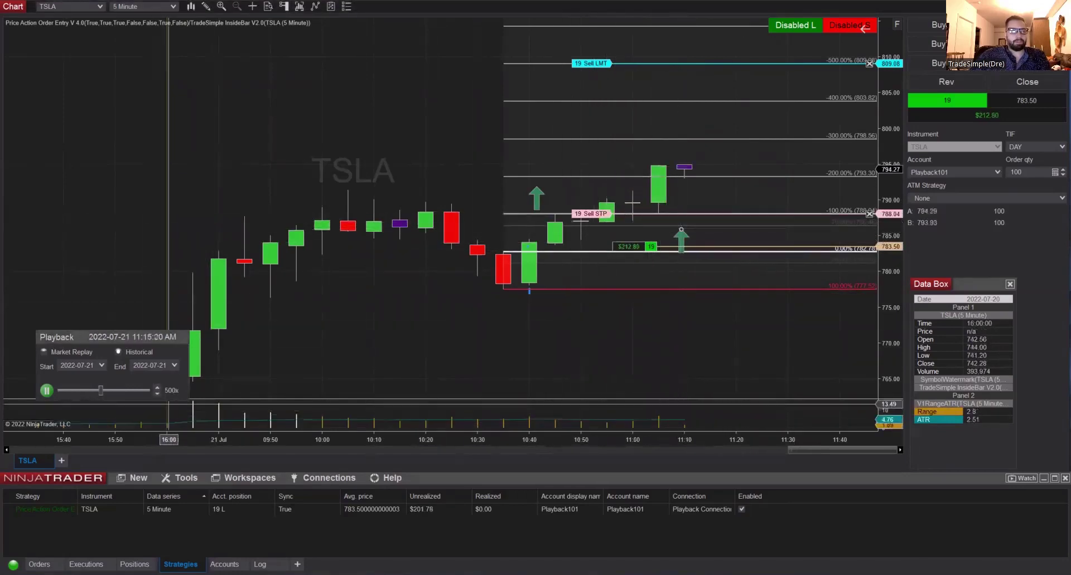
click(157, 393)
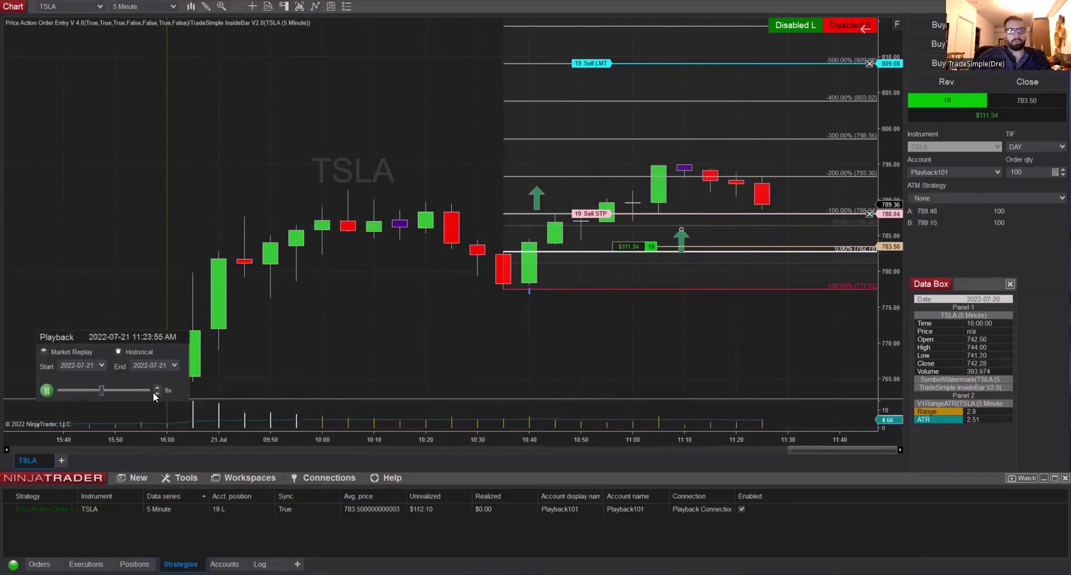
click(157, 393)
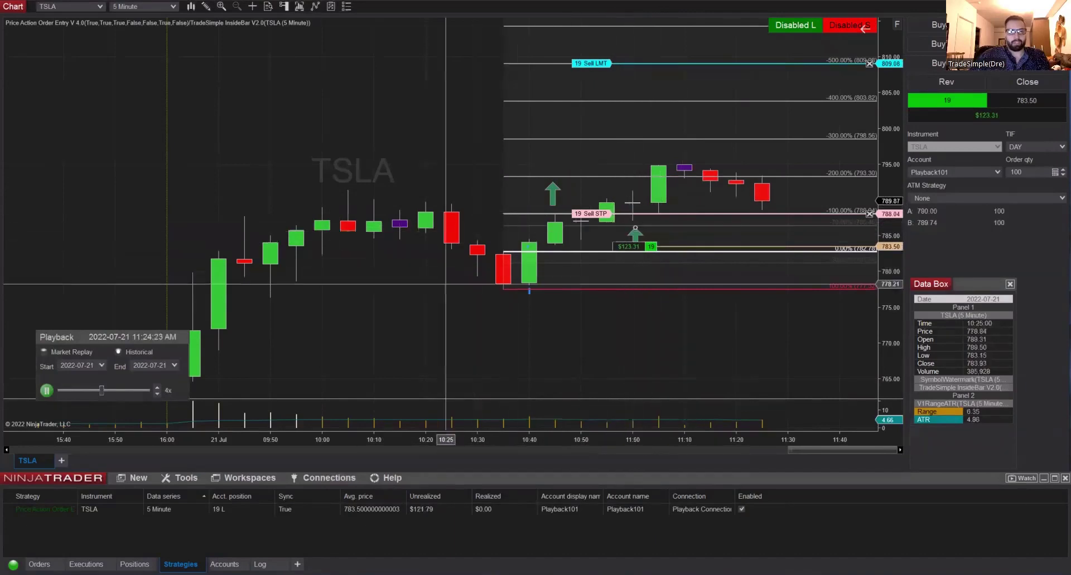
click(47, 391)
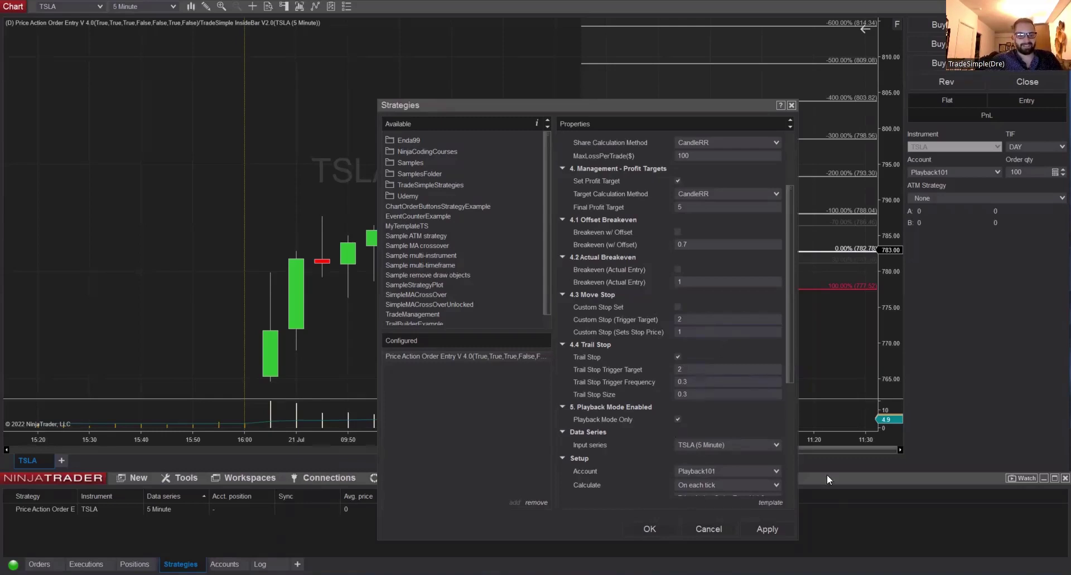
- Set the trail stop's trigger frequency to 0.5 and its size to 1
click(677, 358)
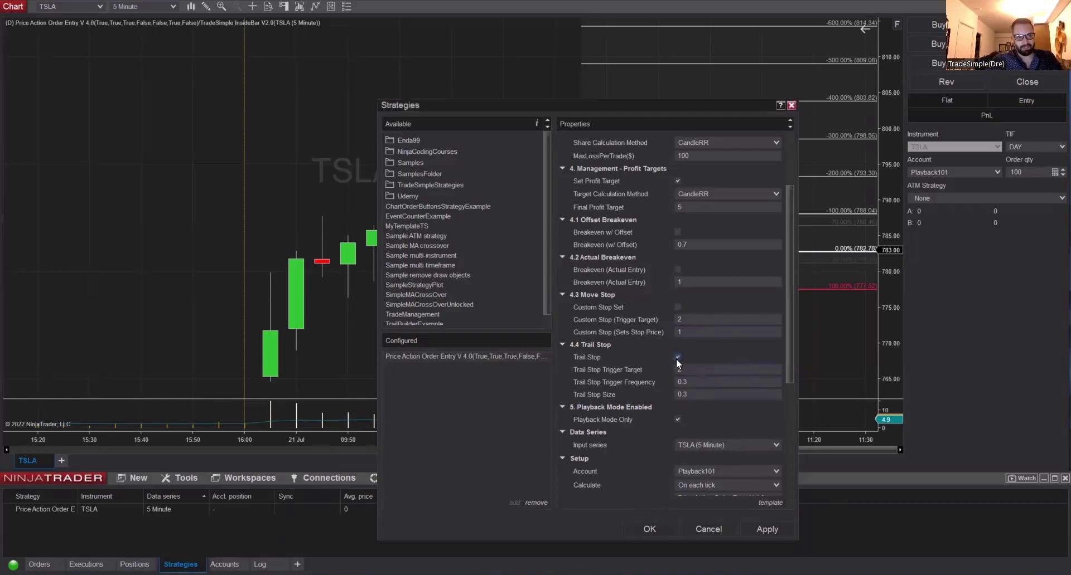
click(704, 382)
click(701, 384)
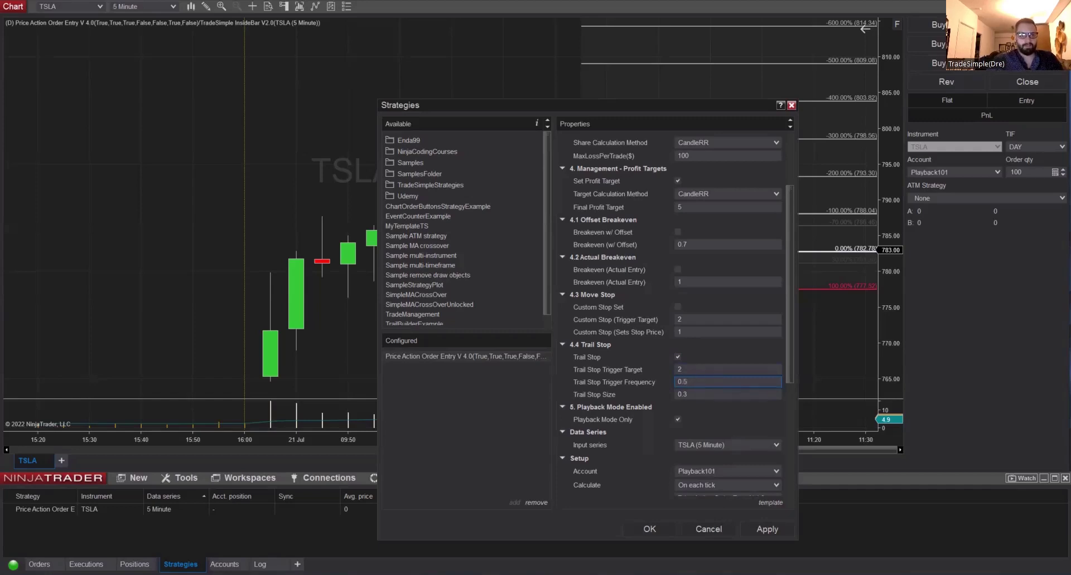
click(702, 392)
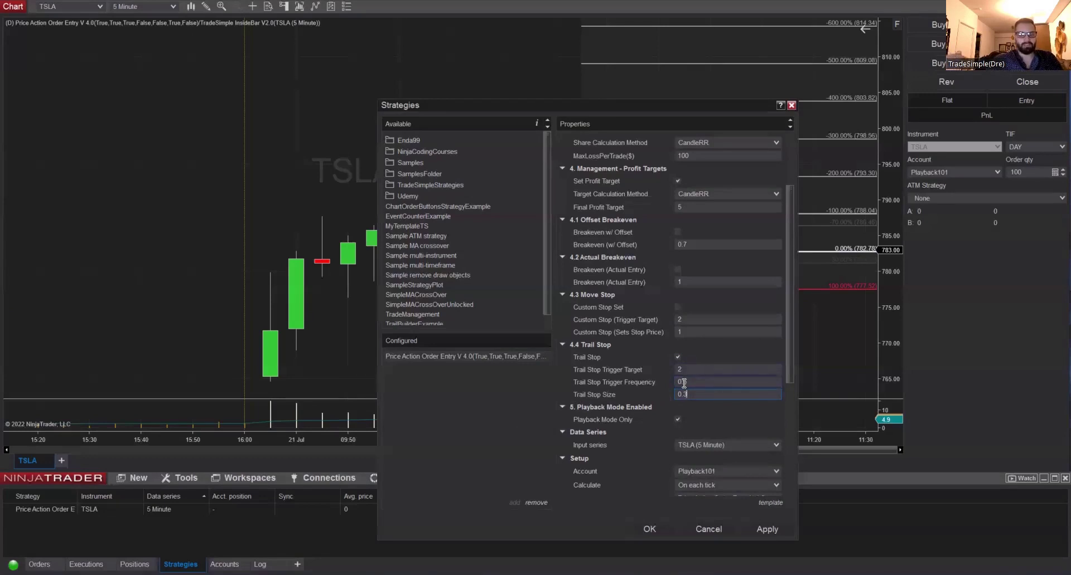
key(BackSpace)
key(BackSpace)
key(BackSpace)
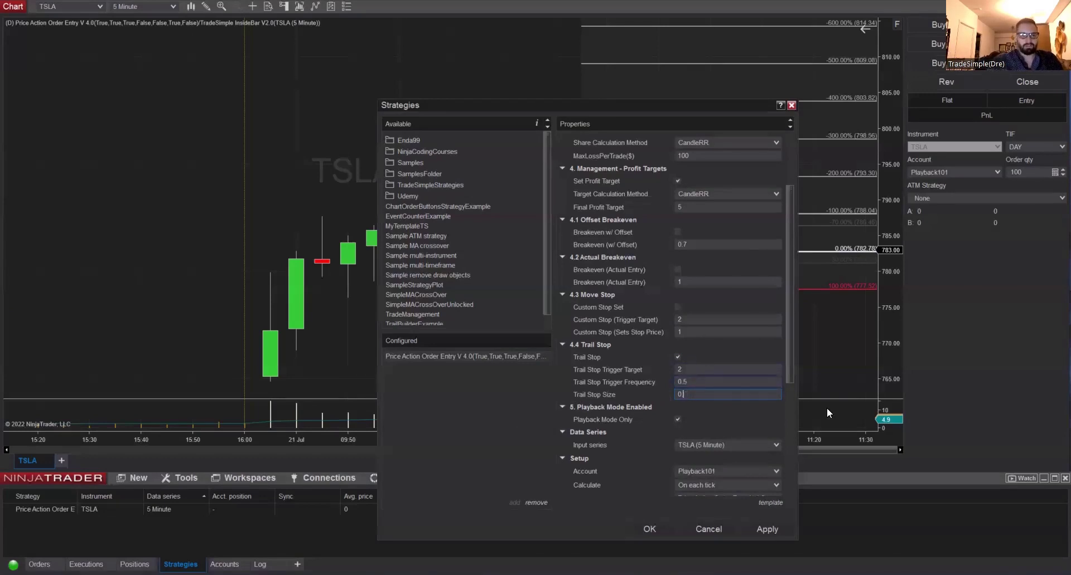
text(1.0)
- Review the trail stop's frequency and size, then apply and accept the strategy settings
click(702, 381)
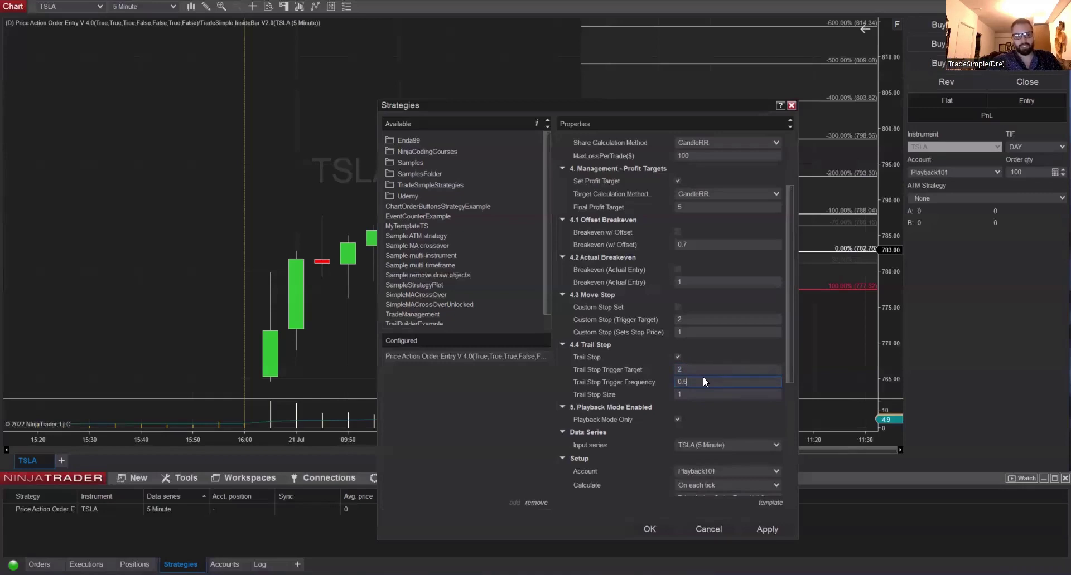
click(684, 393)
click(693, 382)
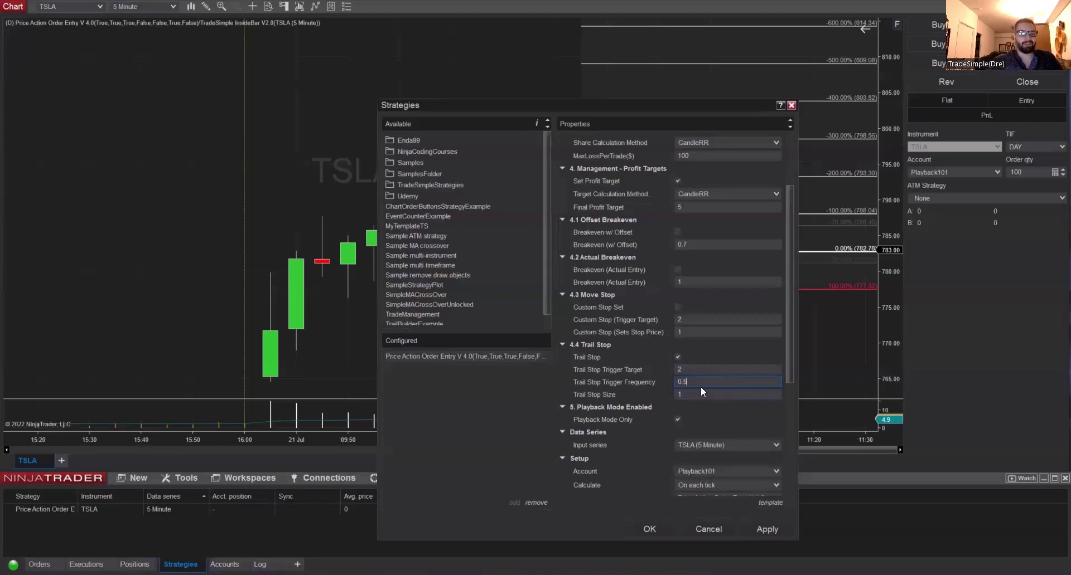
click(770, 530)
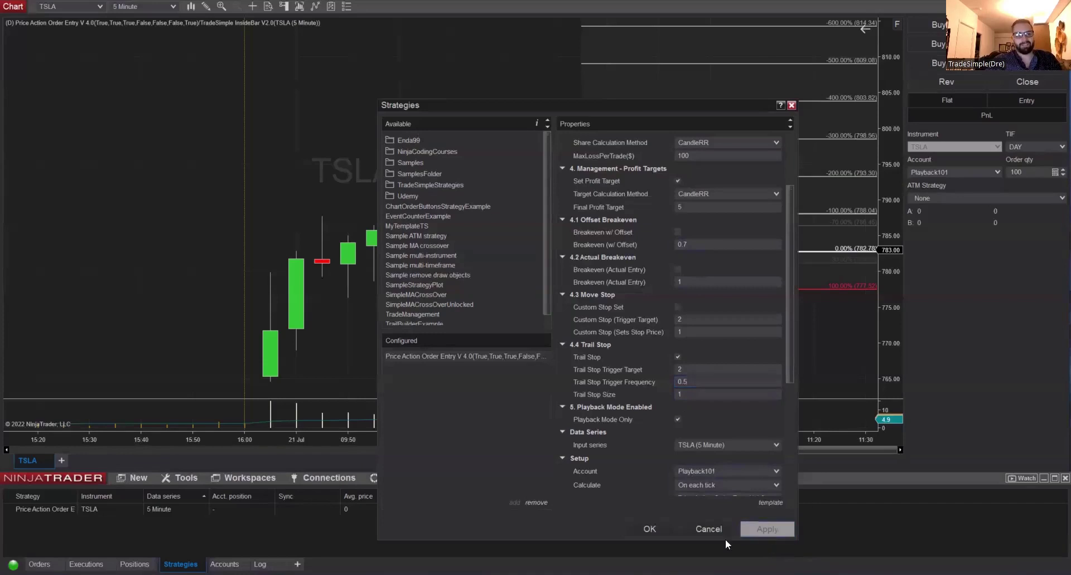
click(649, 529)
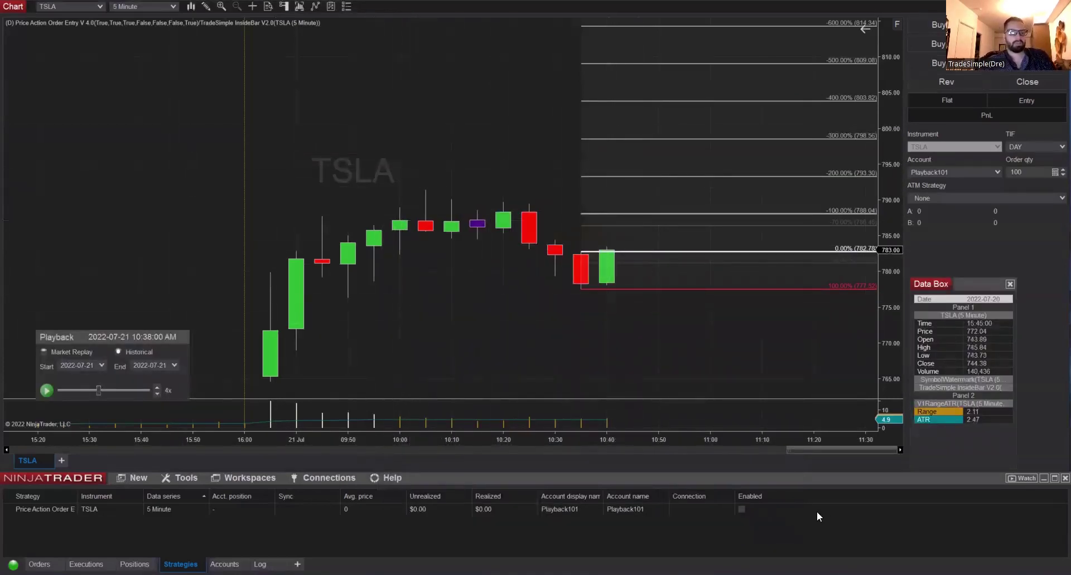
- Enable the strategy with the trail stop, arm the long entry, and start the playback
click(741, 509)
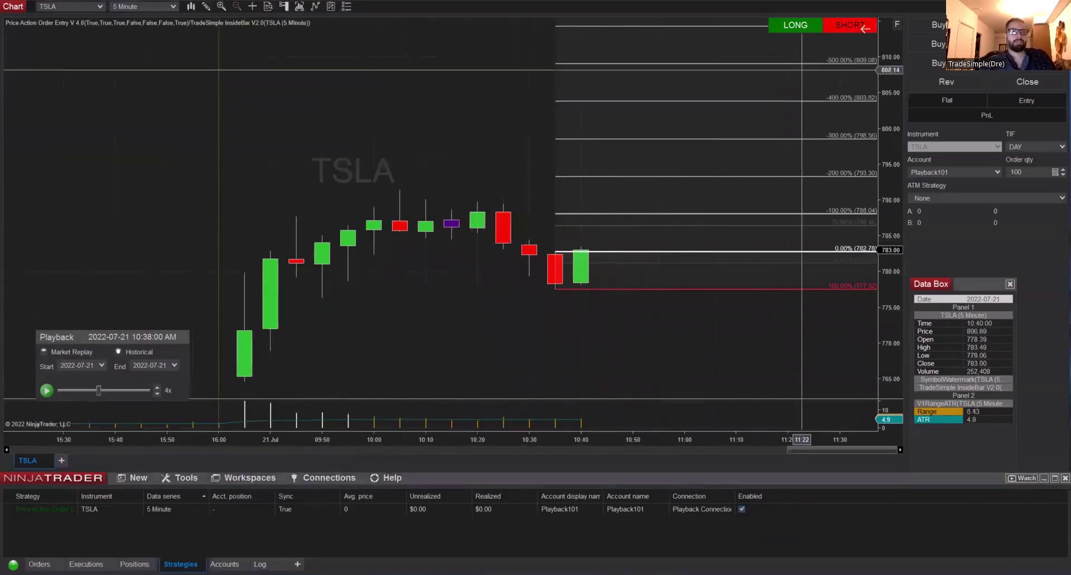
click(805, 26)
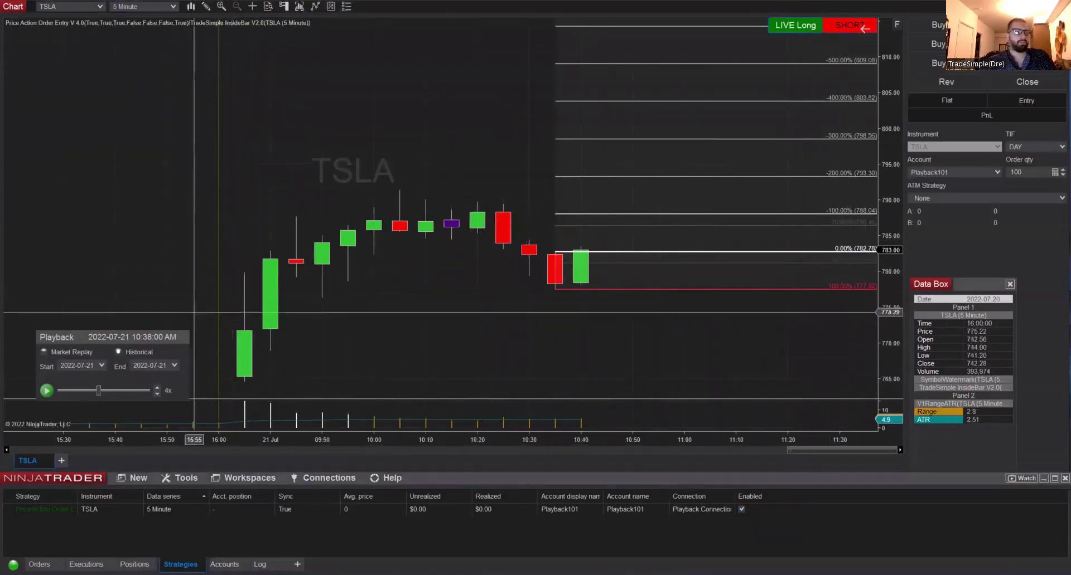
click(47, 391)
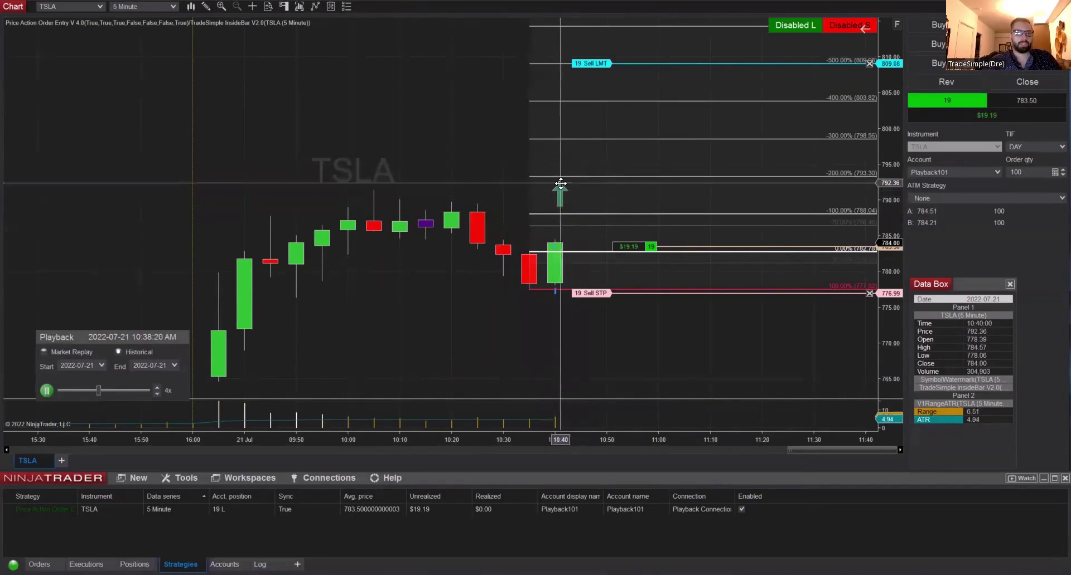
- Advance the playback at up to 500x until price reaches the -200% level, then slow it to 1x
click(157, 387)
click(156, 387)
click(157, 387)
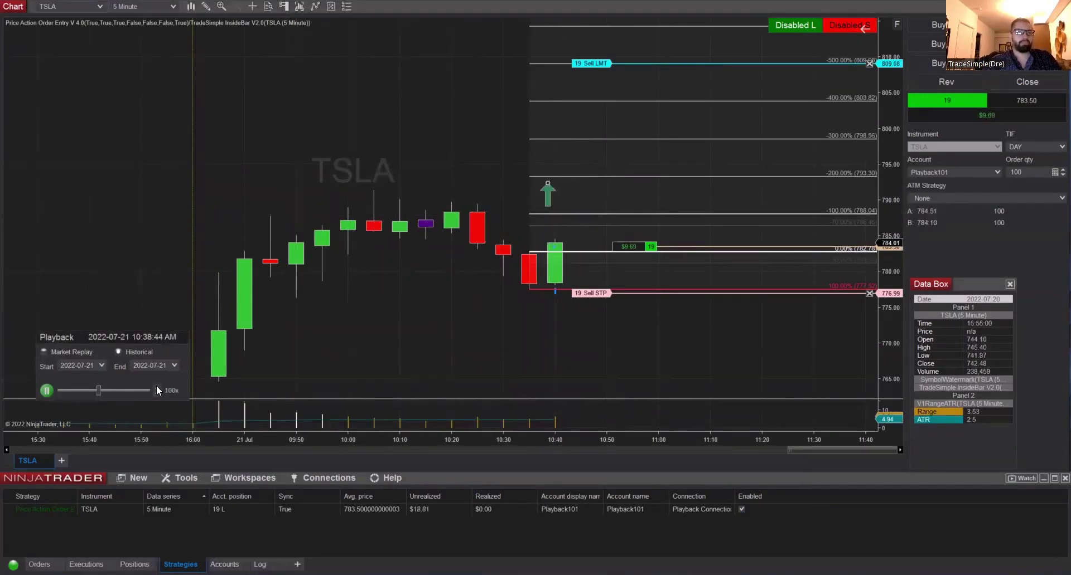
click(157, 387)
click(158, 394)
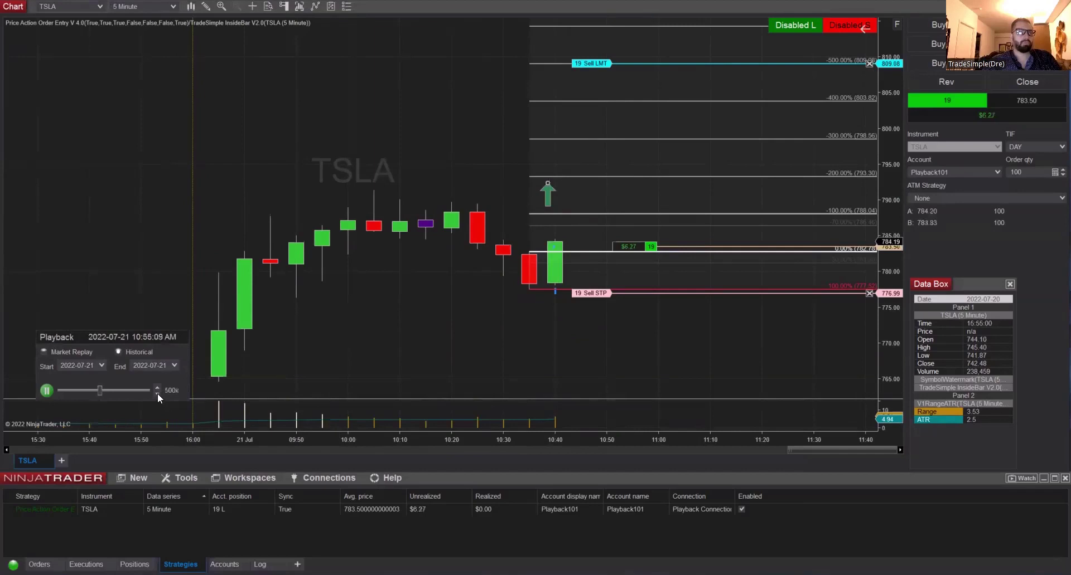
click(158, 393)
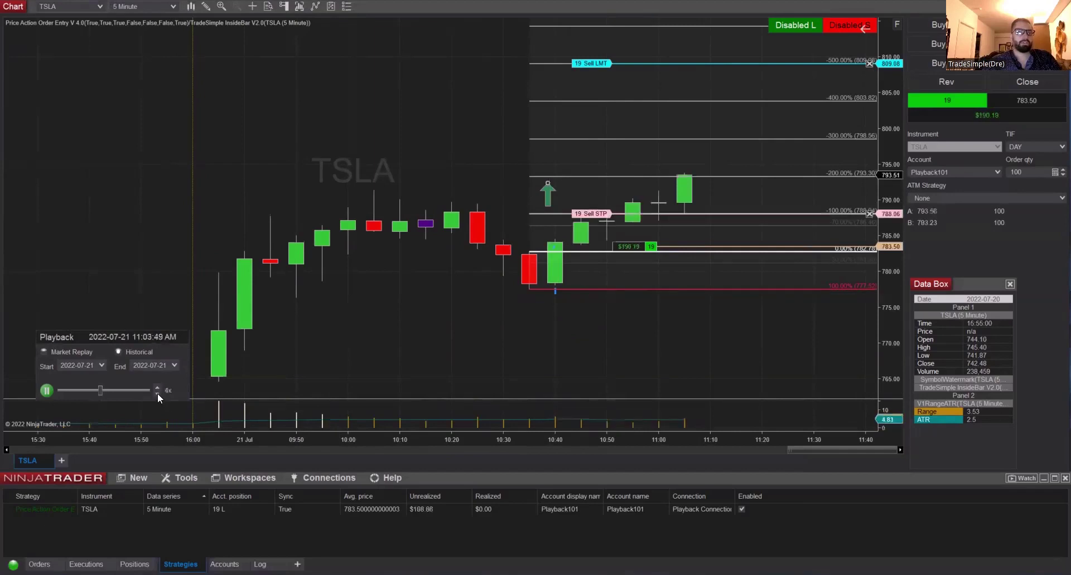
click(158, 394)
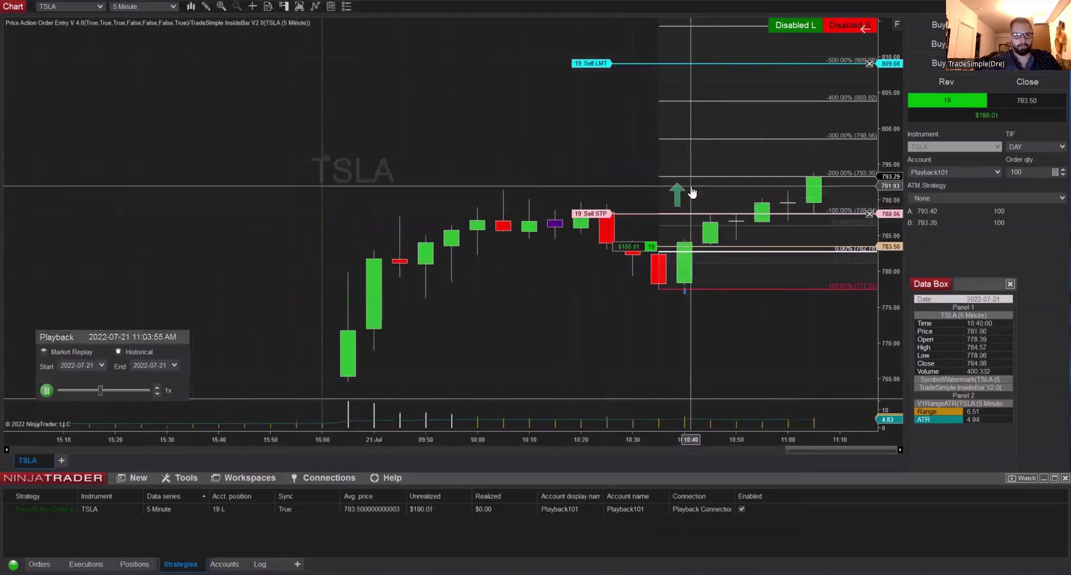
- Move the up arrow from above the entry candle to just below the sell stop line, near 11:13
double_click(549, 191)
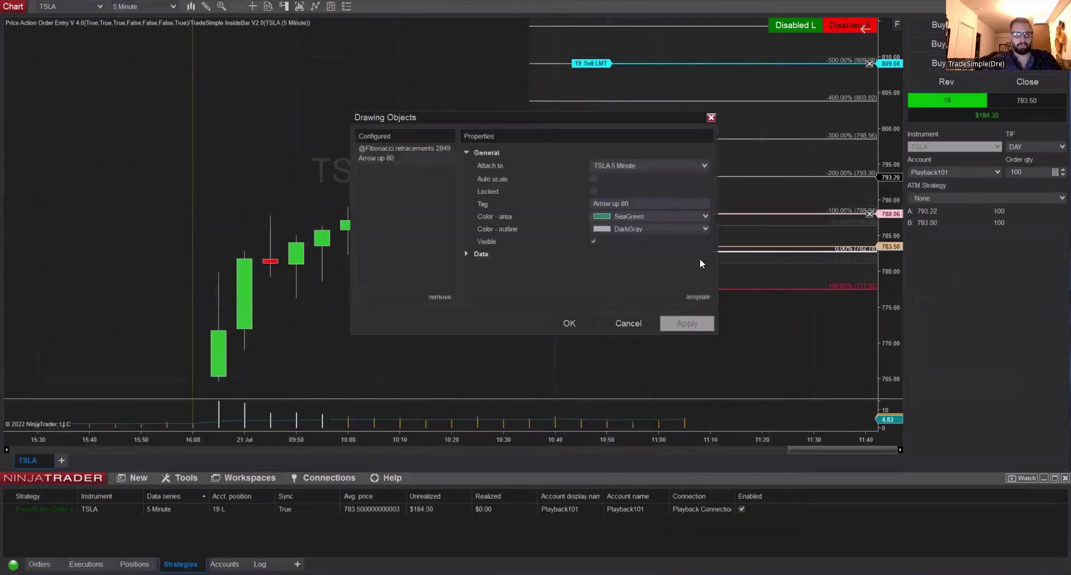
click(631, 326)
mouse_move(548, 184)
mouse_down()
mouse_move(663, 162)
mouse_move(710, 174)
mouse_move(738, 222)
mouse_move(717, 219)
mouse_move(726, 217)
mouse_up()
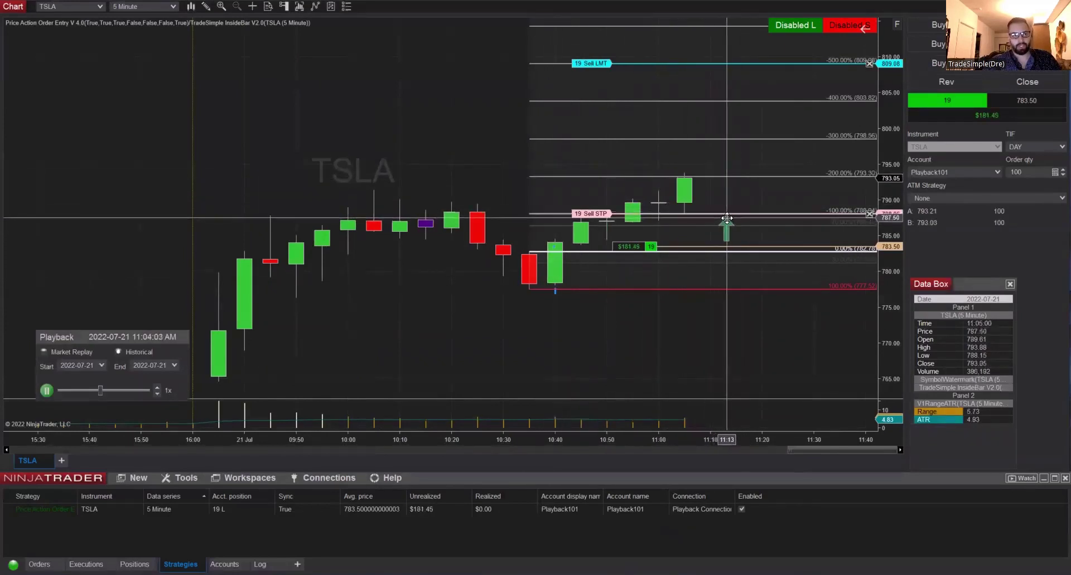
- Add the text label "Frequency = 0.5R" in the empty chart area above the TSLA watermark
drag(776, 259, 721, 293)
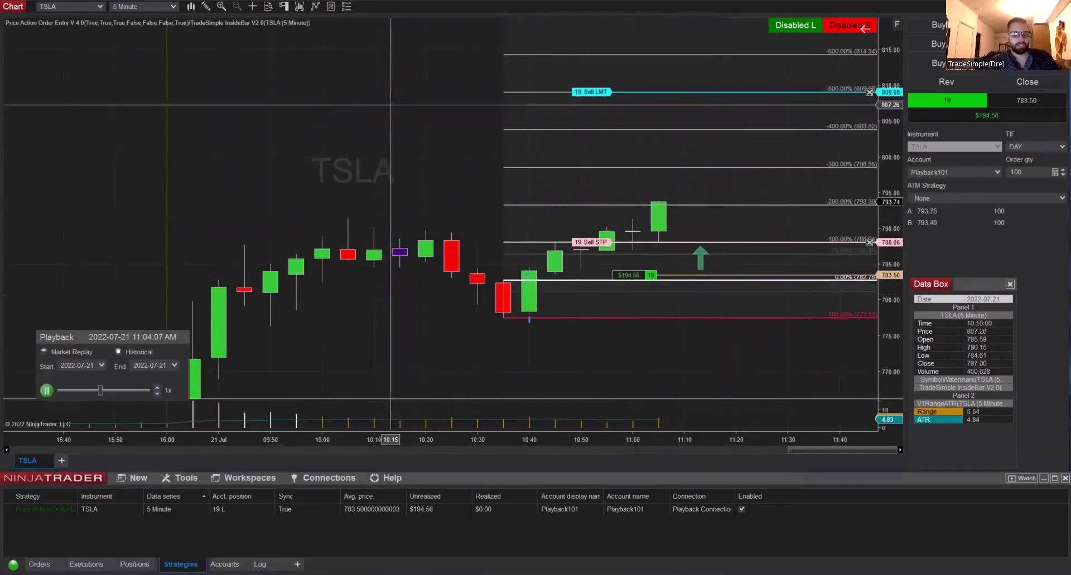
text(Fr)
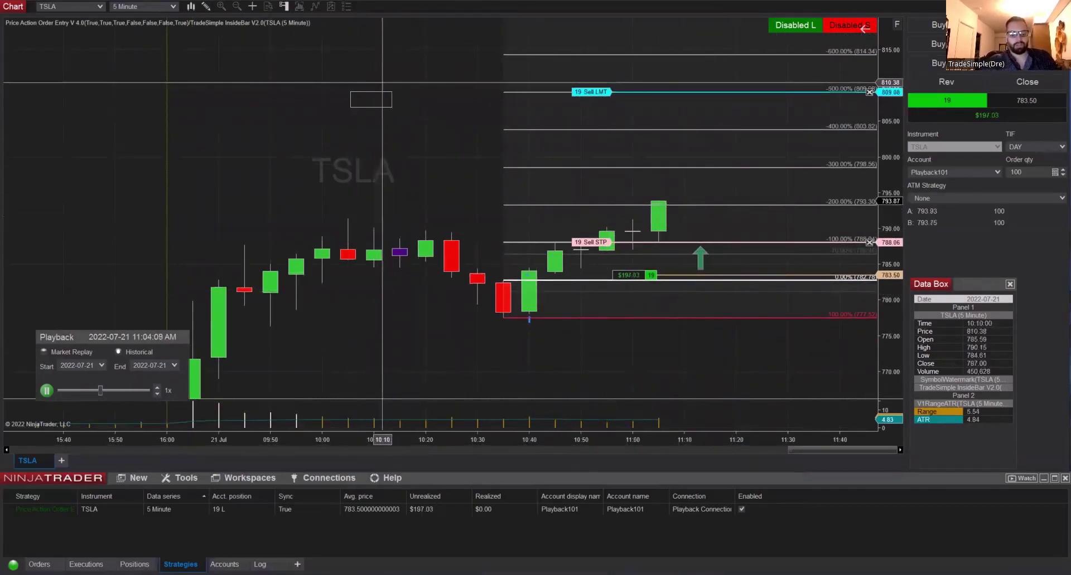
text(equenc)
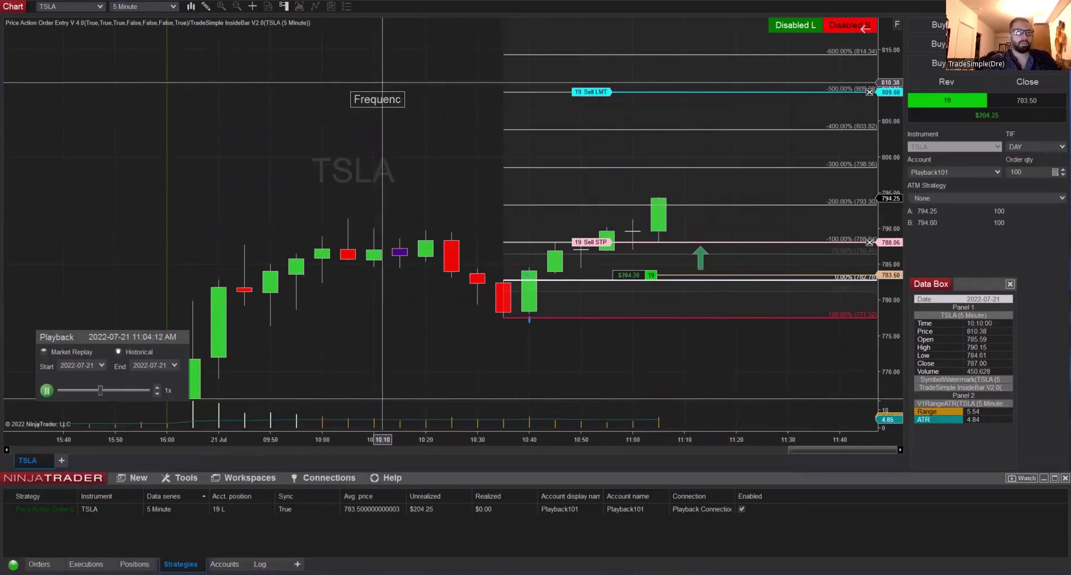
key(BackSpace)
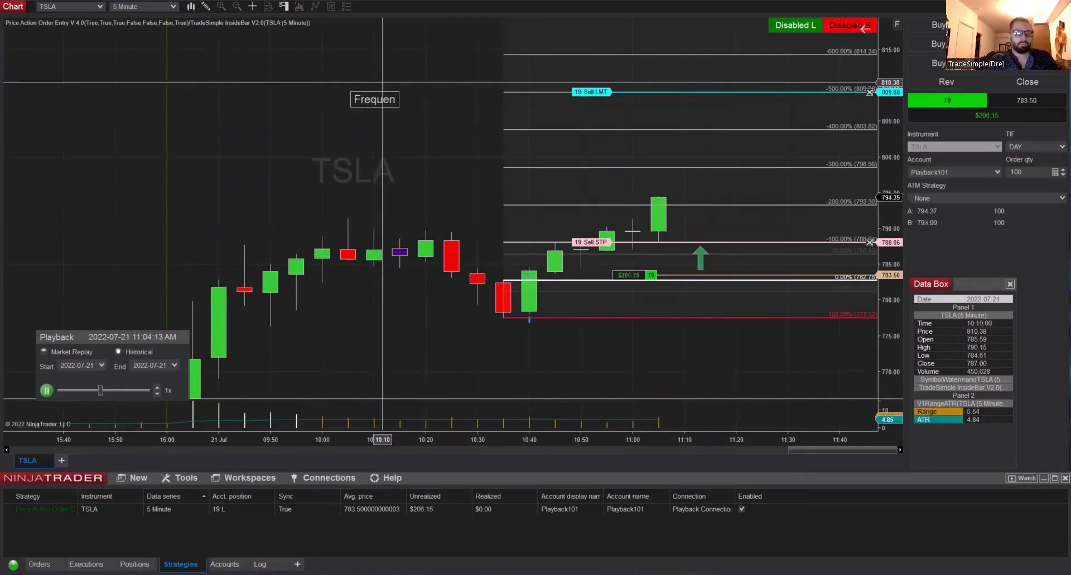
text(cy)
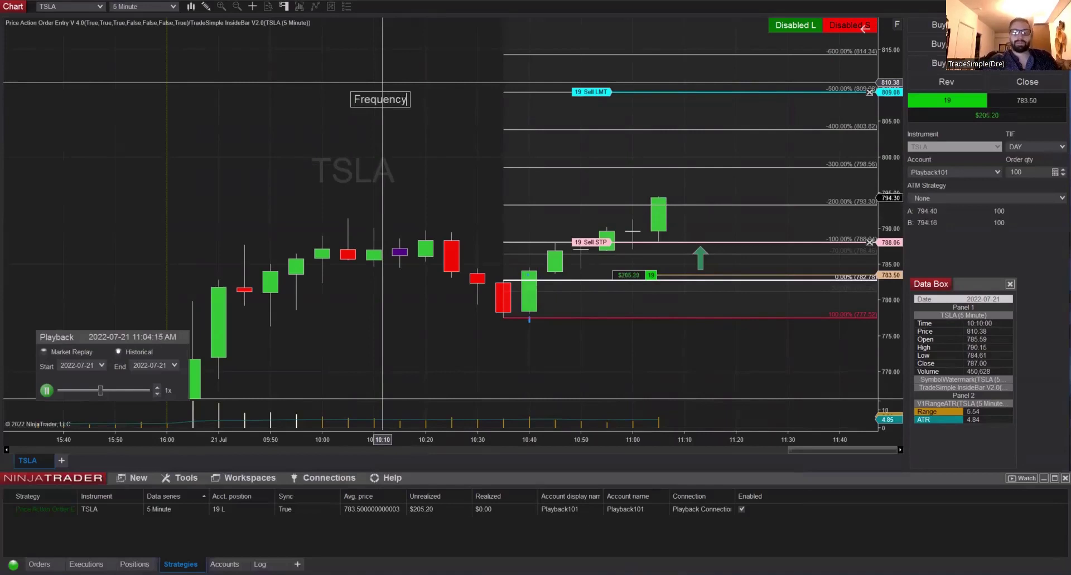
text( = 0.5)
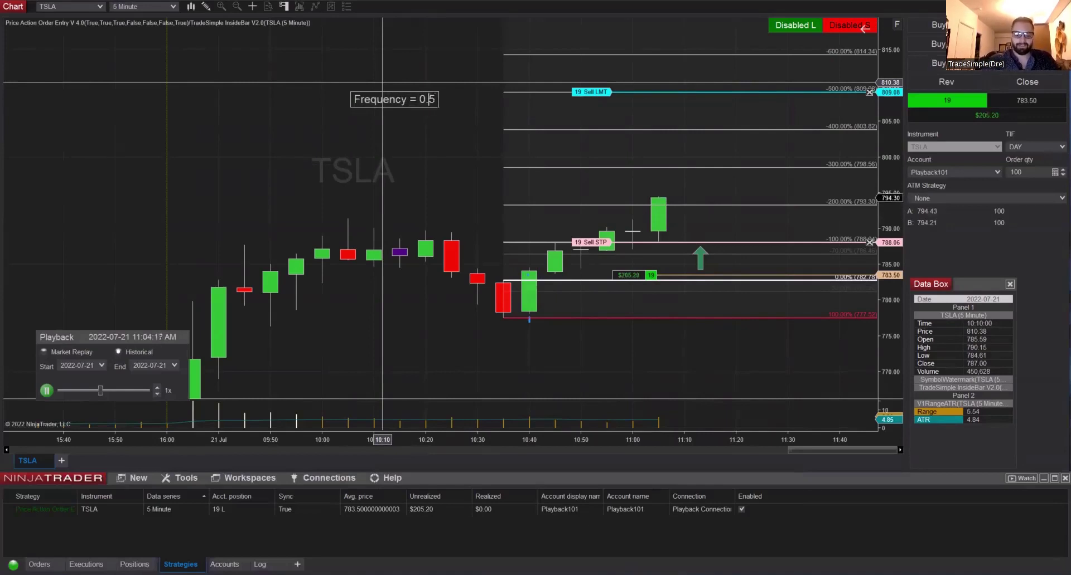
text(R)
click(419, 134)
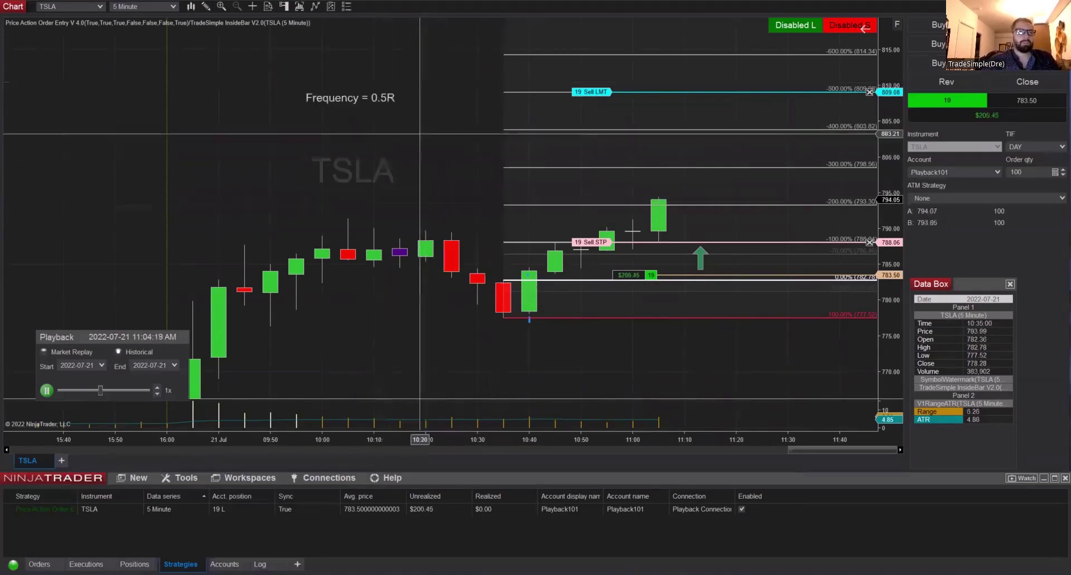
drag(393, 99, 424, 97)
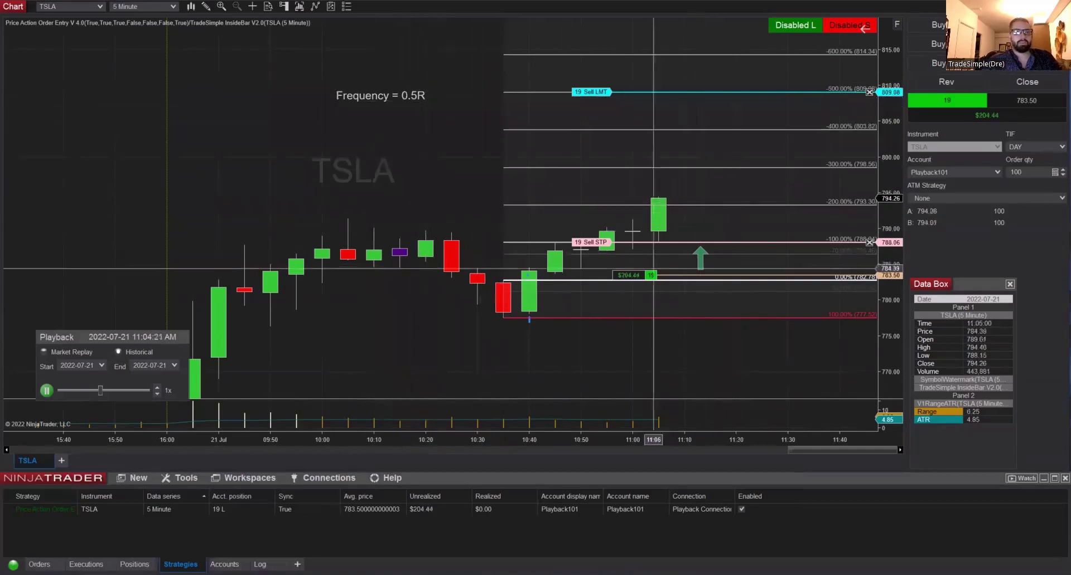
- Move the up arrow to the -200% level, beyond the latest candle near 11:15
mouse_move(700, 249)
mouse_down()
mouse_move(683, 190)
mouse_move(674, 190)
mouse_up()
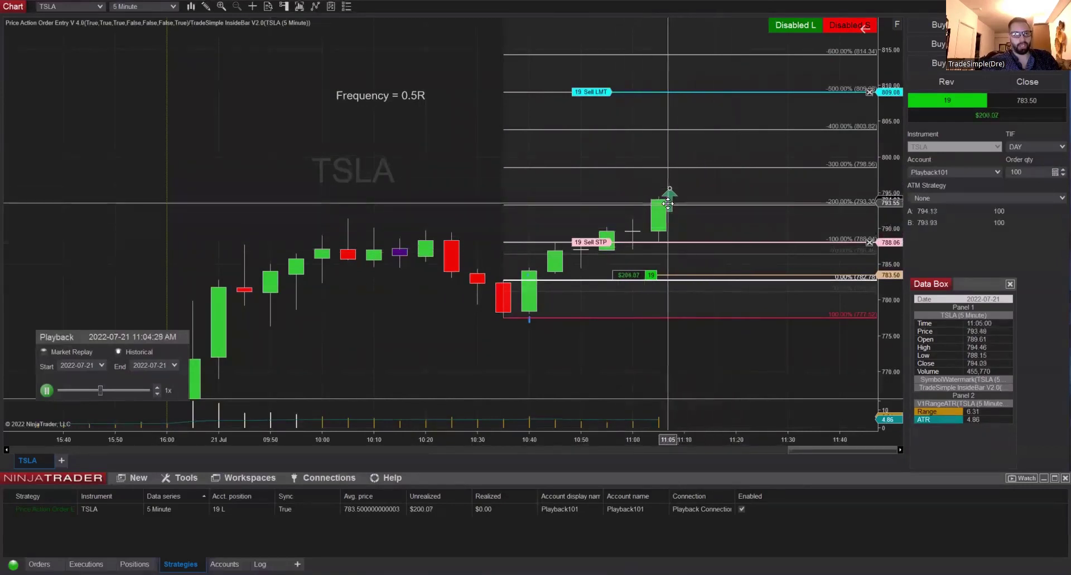
drag(667, 203, 712, 211)
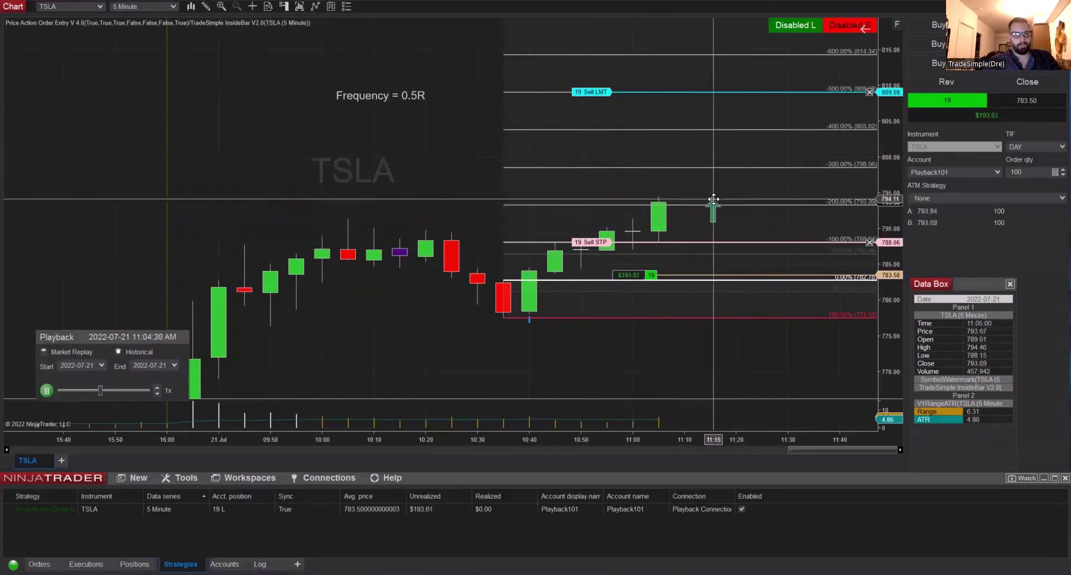
- Speed the playback up to 8x and move the up arrow along the -200% level to near 11:18
click(157, 388)
click(158, 389)
click(157, 388)
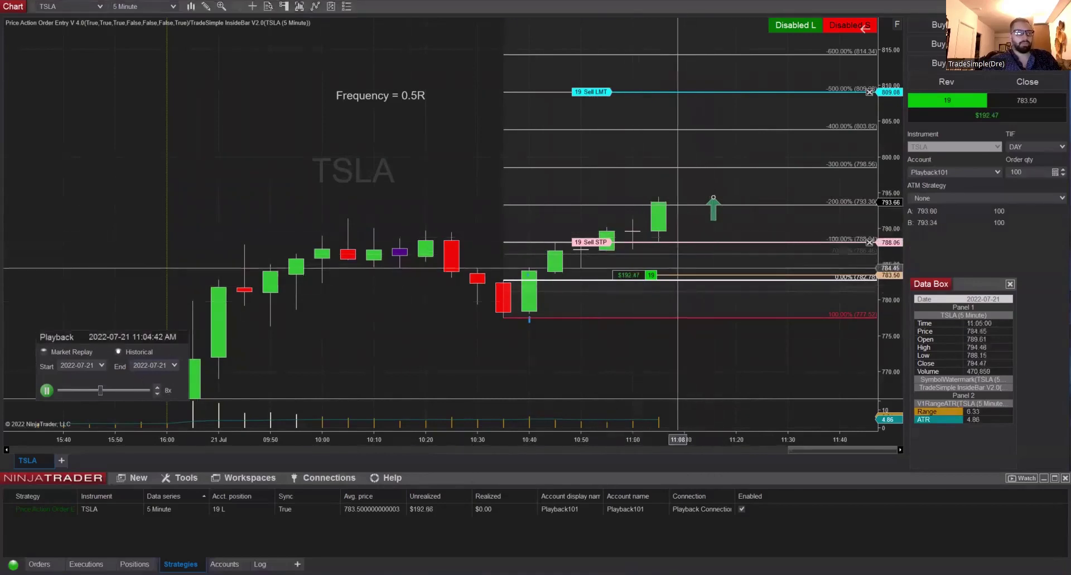
drag(714, 210, 729, 217)
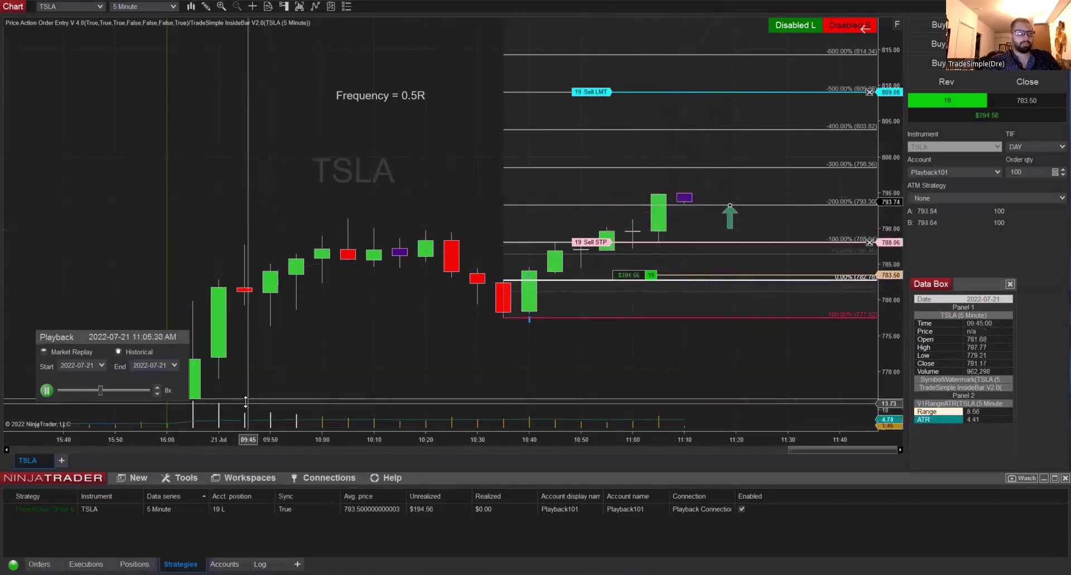
- Advance the playback at up to 500x until price nears the -300% level, then slow it to 4x
click(157, 388)
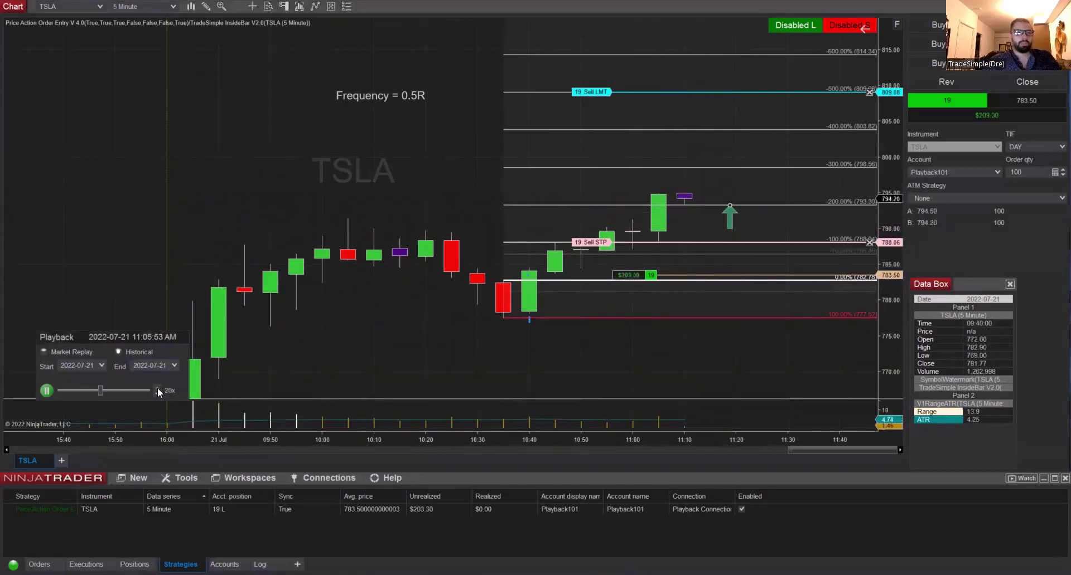
click(158, 388)
click(157, 388)
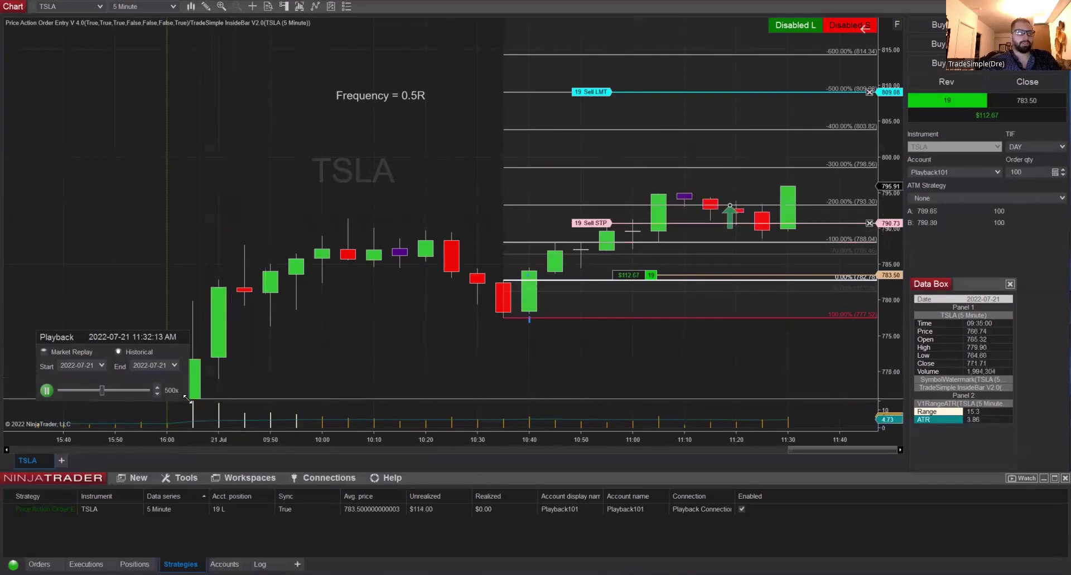
click(157, 394)
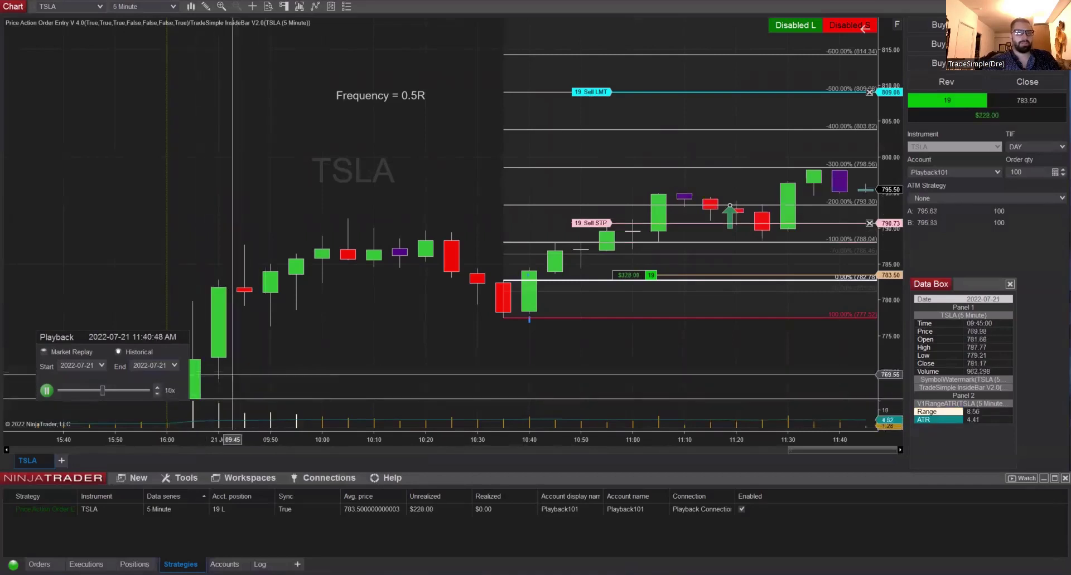
click(157, 394)
- Move the up arrow to just below the -300% level, beyond the latest candle near 11:52
scroll(542, 366, down, 5)
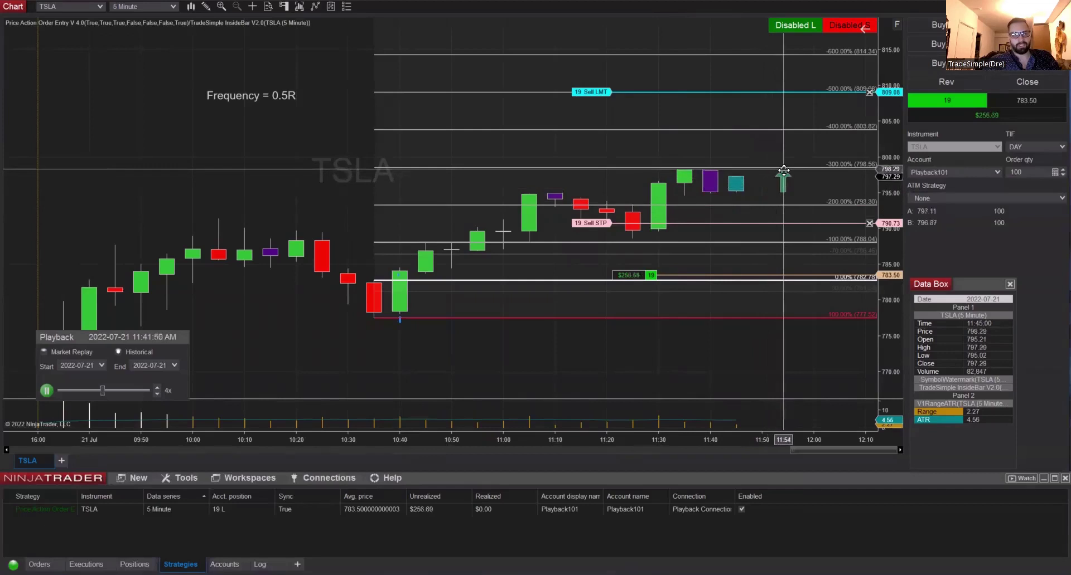
drag(888, 210, 888, 197)
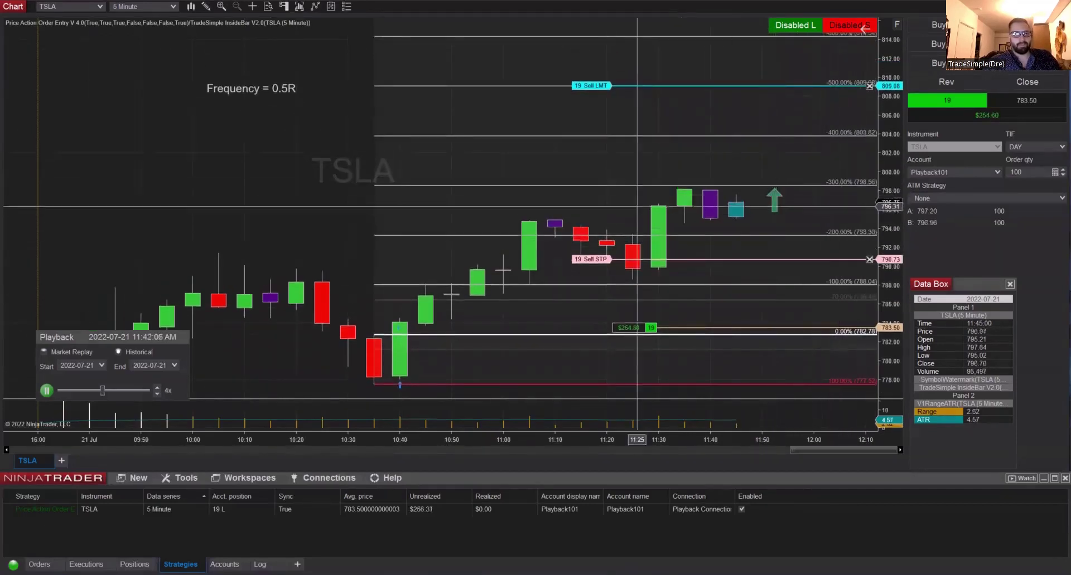
- Advance the playback at up to 50x until price crosses the -300% level and the sell stop trails upward
click(156, 388)
click(157, 390)
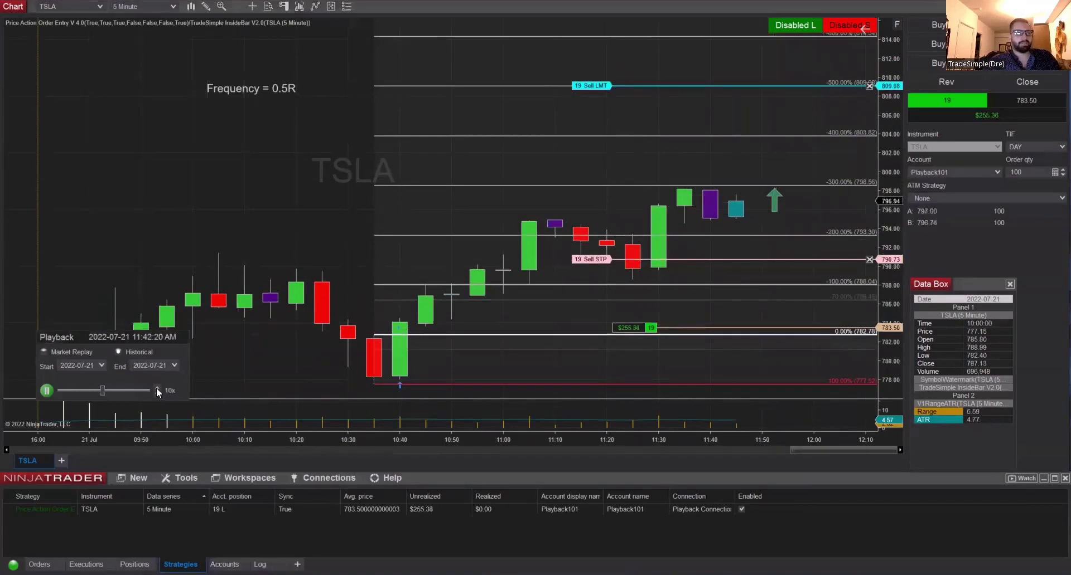
click(157, 389)
click(157, 389)
click(157, 389)
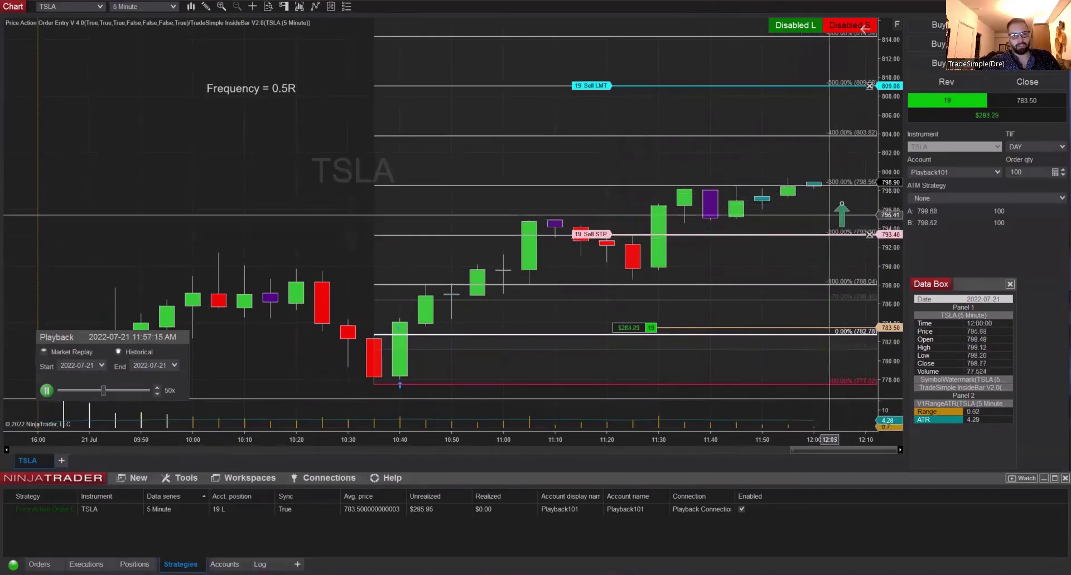
scroll(724, 235, down, 5)
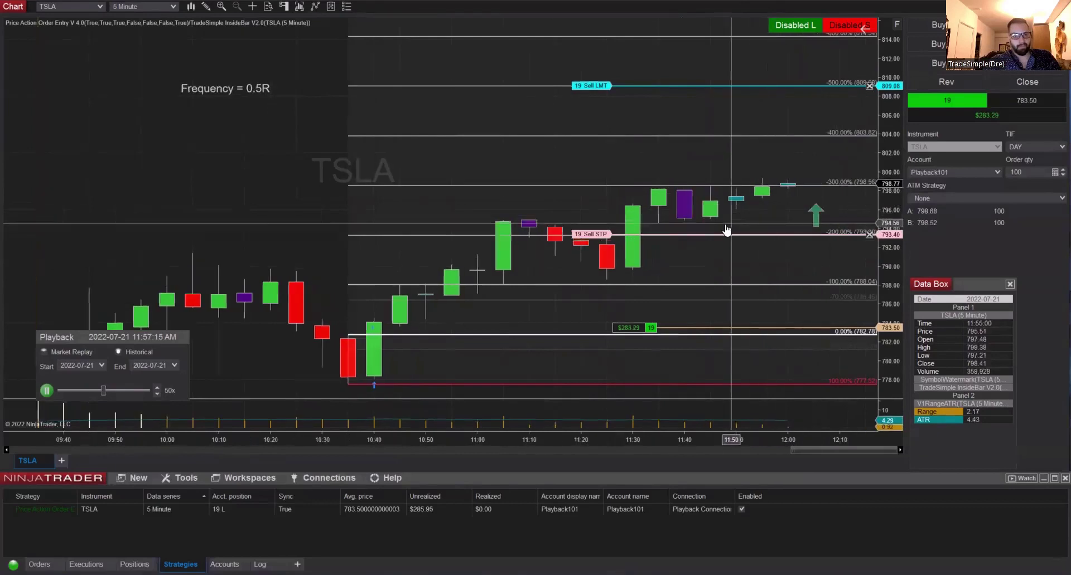
- Run the playback at 500x until price reaches the sell limit target at the -500% level
click(157, 387)
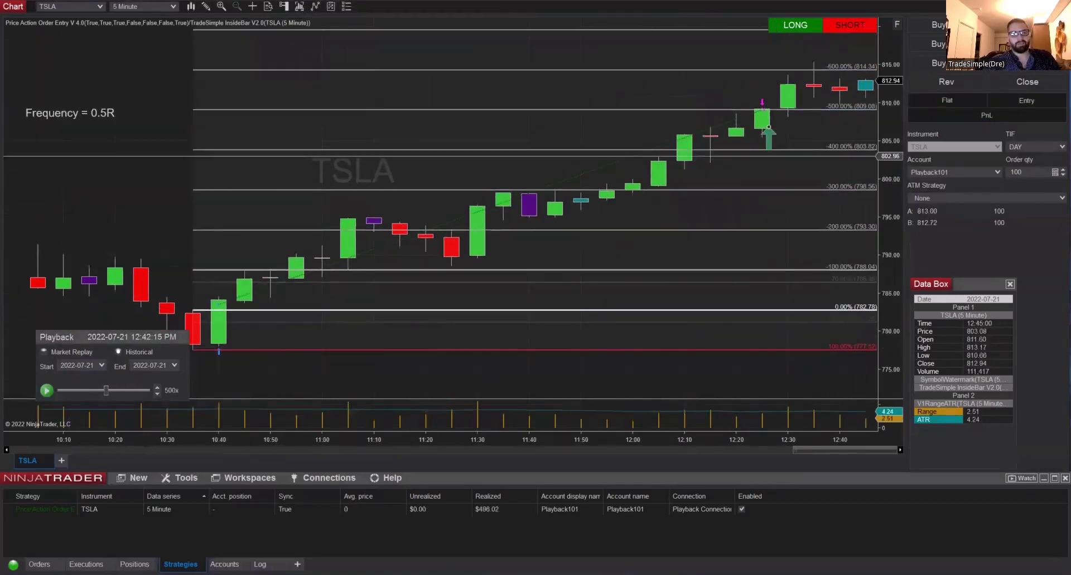
drag(831, 240, 745, 241)
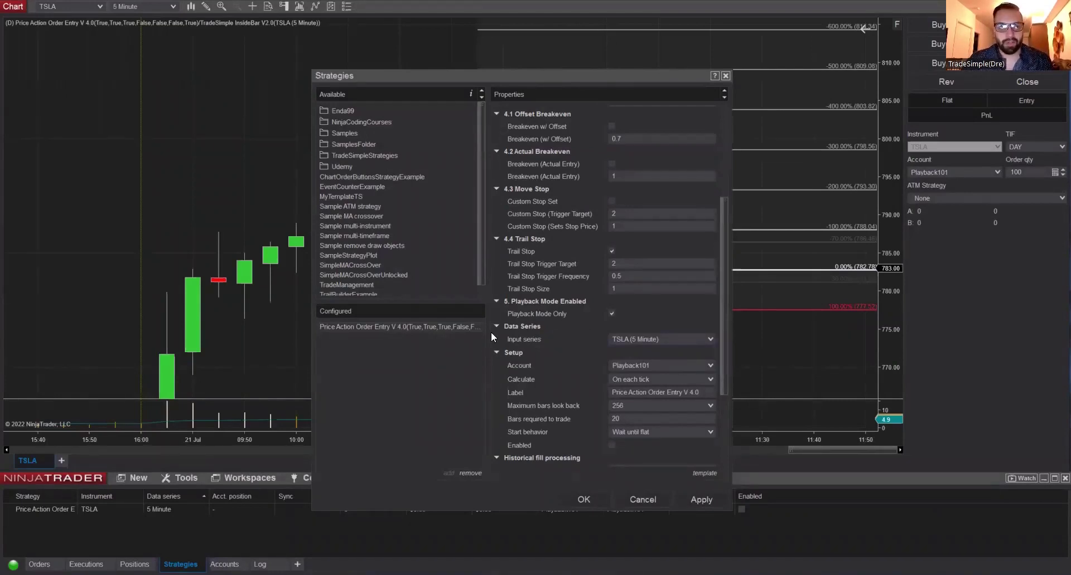
- Turn off Playback Mode Only in the properties of the Price Action Order Entry V 4.0 strategy
click(611, 313)
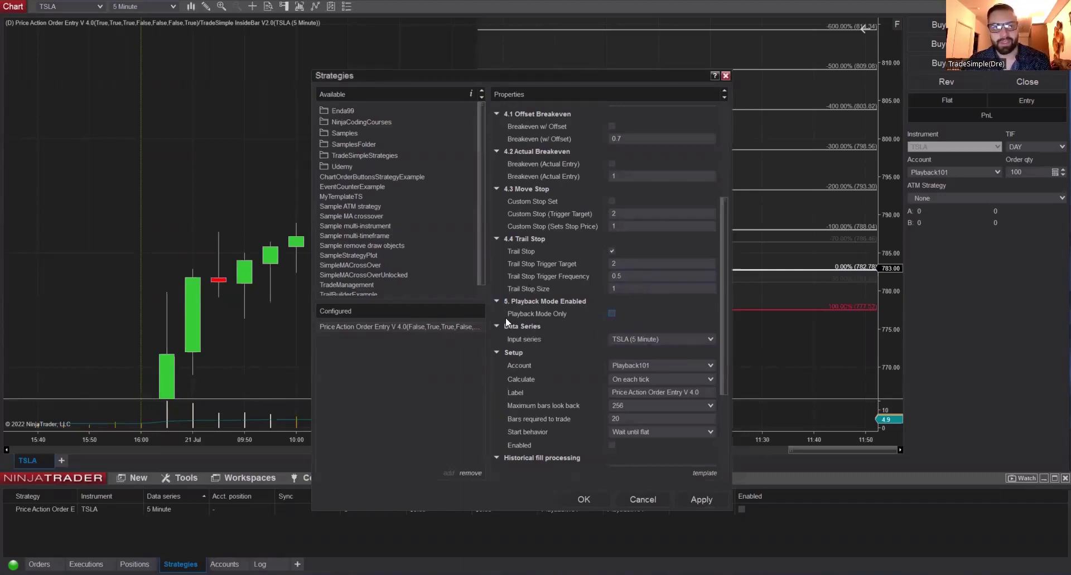
click(610, 313)
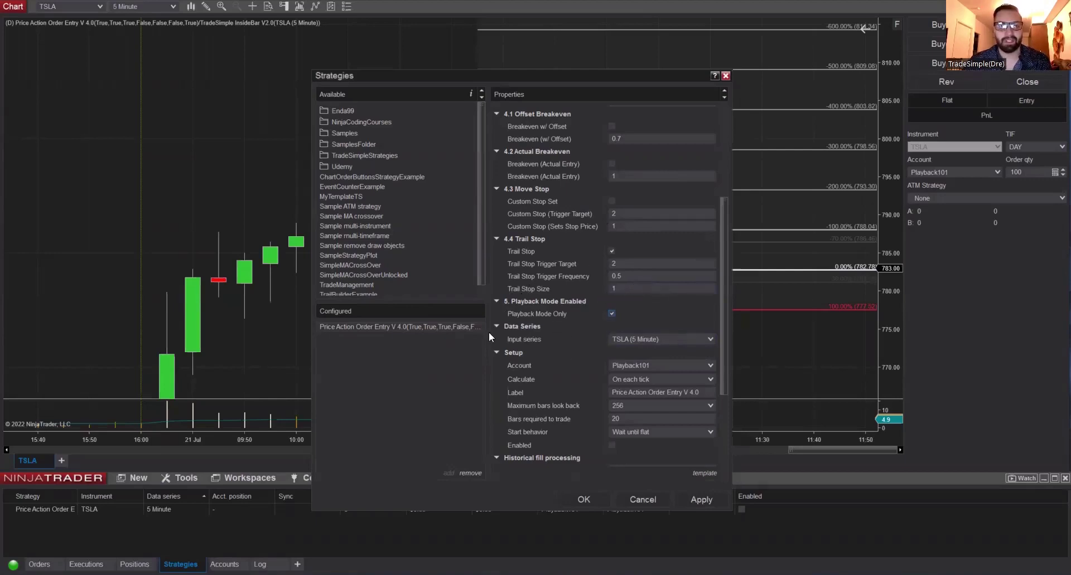
click(611, 313)
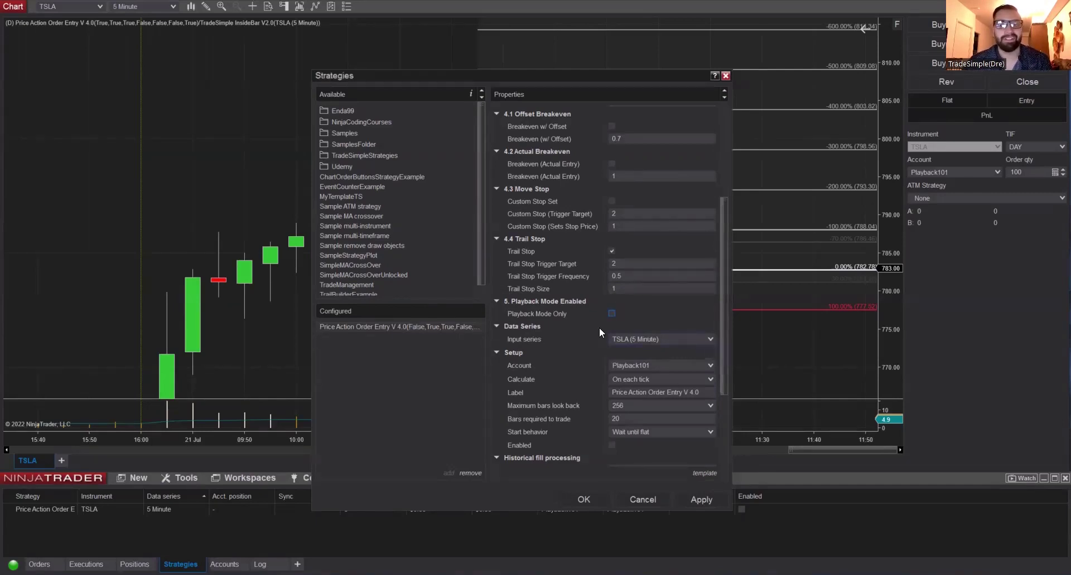